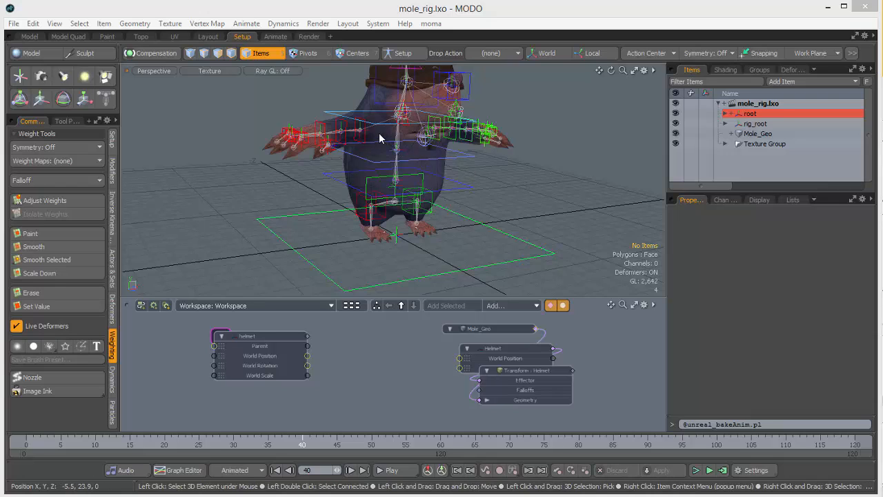
pyautogui.click(439, 170)
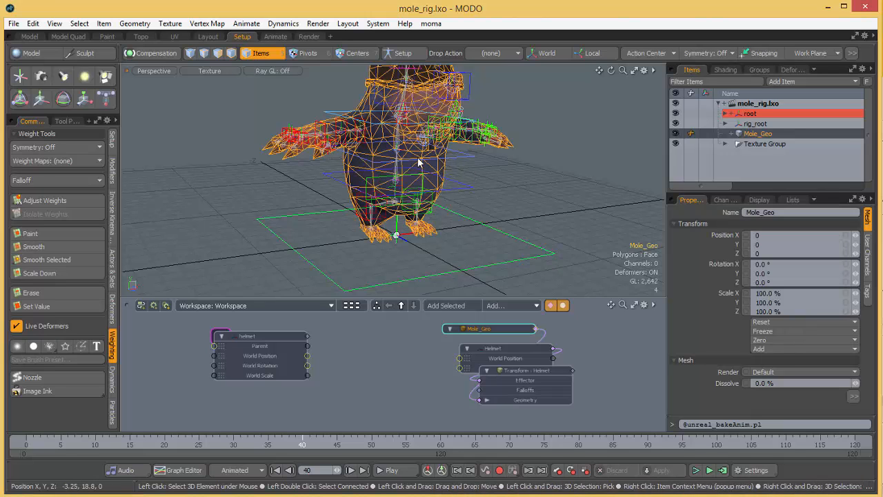
pyautogui.click(515, 187)
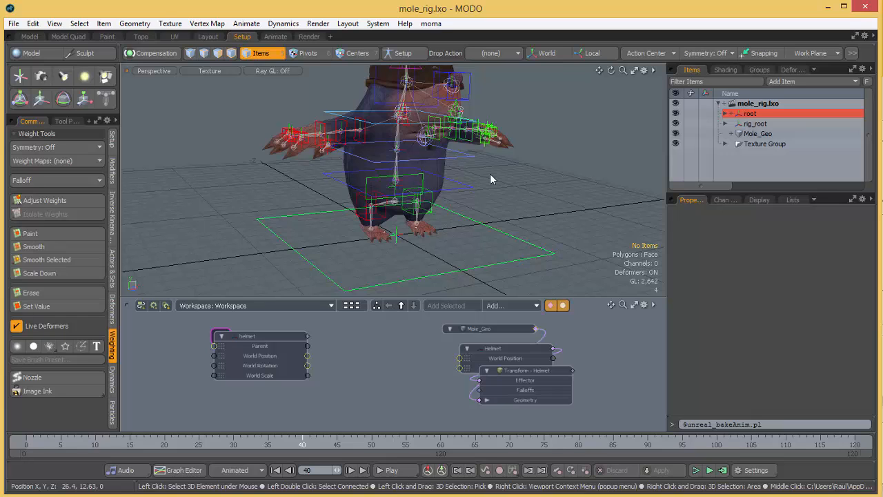
pyautogui.click(375, 150)
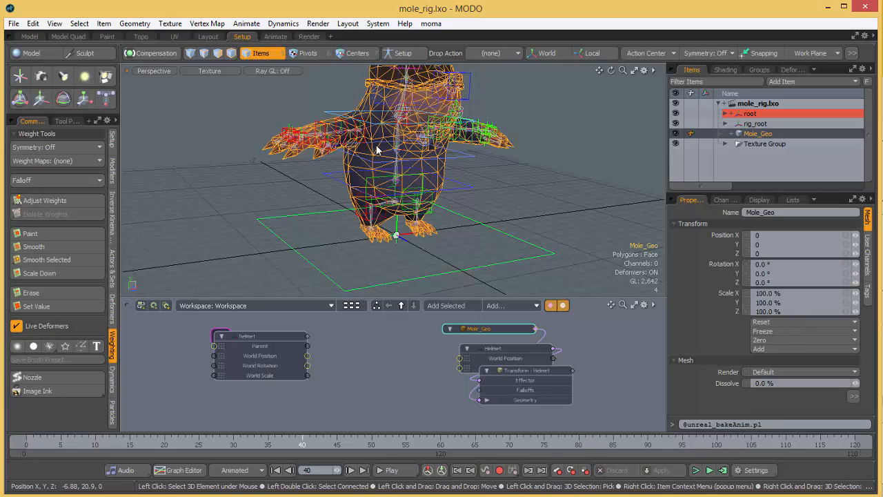
pyautogui.click(517, 187)
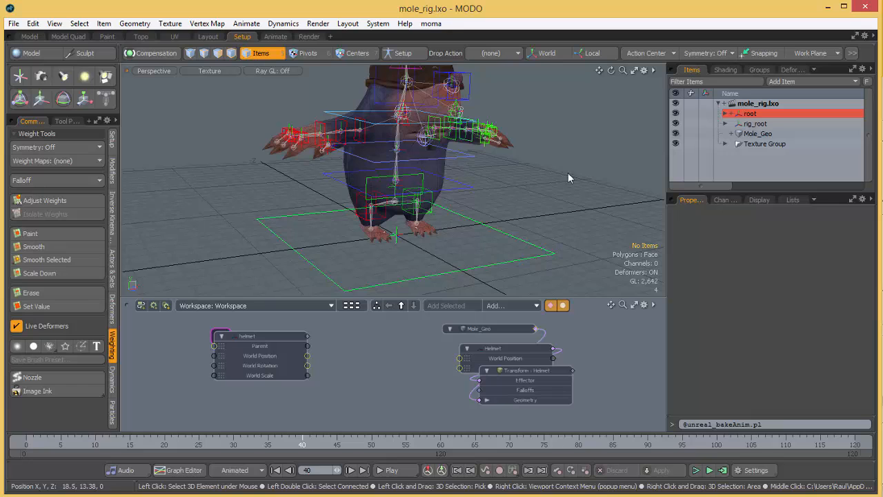
# Step: Hide rig_root and Mole_Geo to examine the bare skeleton, and show both again
pyautogui.click(675, 123)
pyautogui.click(676, 134)
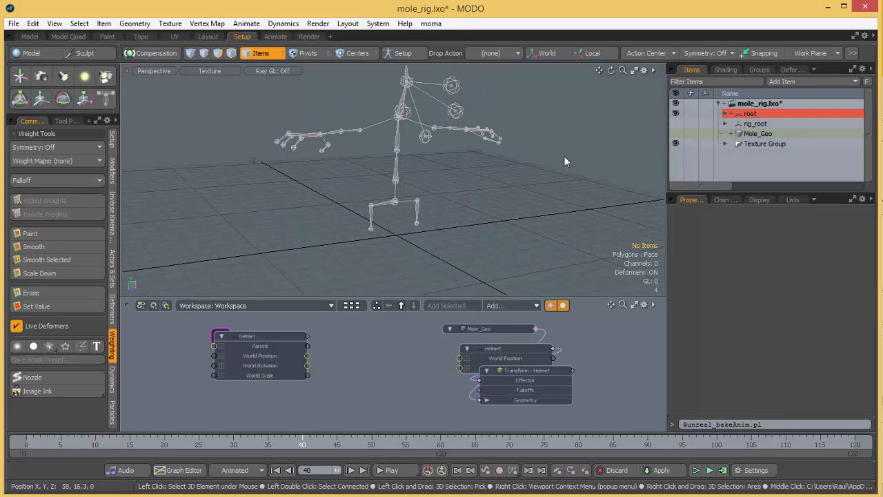
pyautogui.keyDown('alt'); pyautogui.moveTo(439, 163); pyautogui.dragTo(406, 201); pyautogui.keyUp('alt')
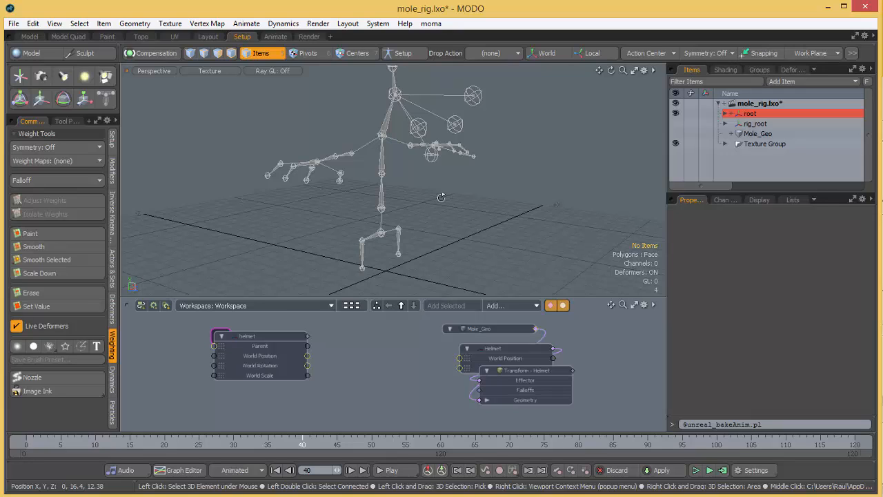
pyautogui.click(675, 123)
pyautogui.click(675, 133)
# Step: Try moving the nose_loc locator to test the nose deformation, and undo the move
pyautogui.click(492, 110)
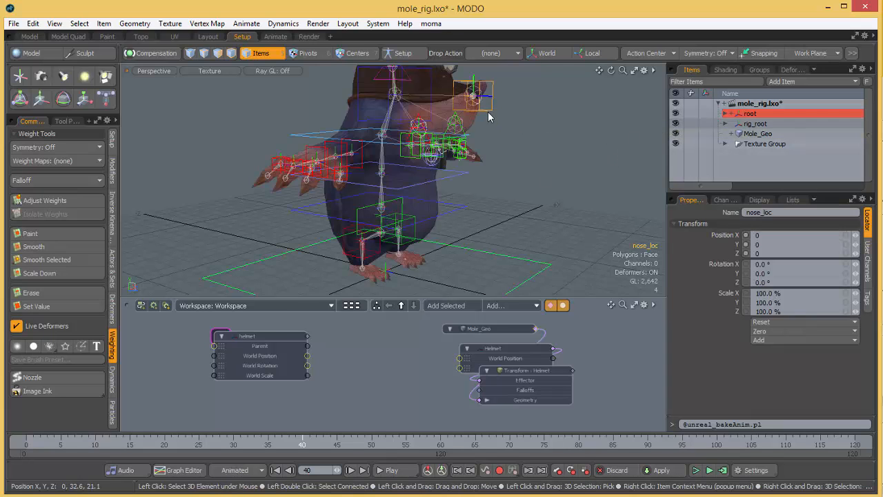
pyautogui.keyDown('alt'); pyautogui.keyDown('shift'); pyautogui.moveTo(490, 116); pyautogui.dragTo(491, 172); pyautogui.keyUp('shift'); pyautogui.keyUp('alt')
pyautogui.scroll(4, 492, 184)
pyautogui.press('w')
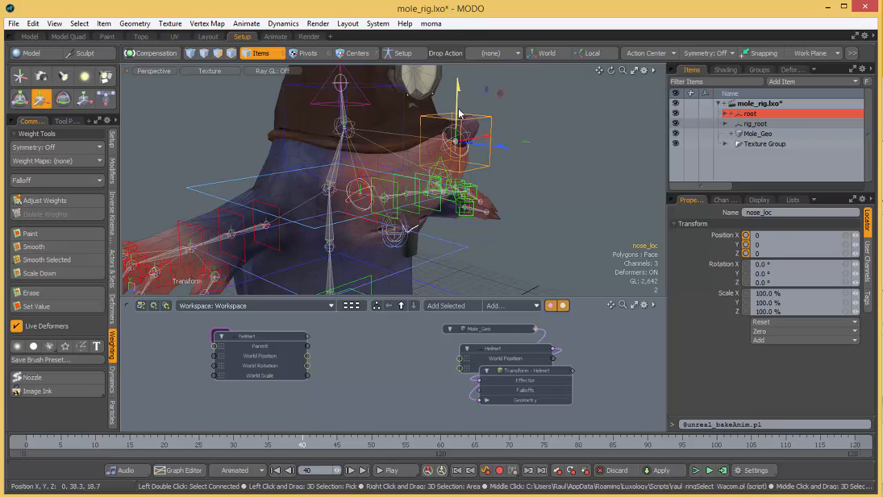
pyautogui.moveTo(474, 133)
pyautogui.mouseDown()
pyautogui.moveTo(469, 142)
pyautogui.moveTo(462, 125)
pyautogui.mouseUp()
pyautogui.hotkey('ctrl', 'z')
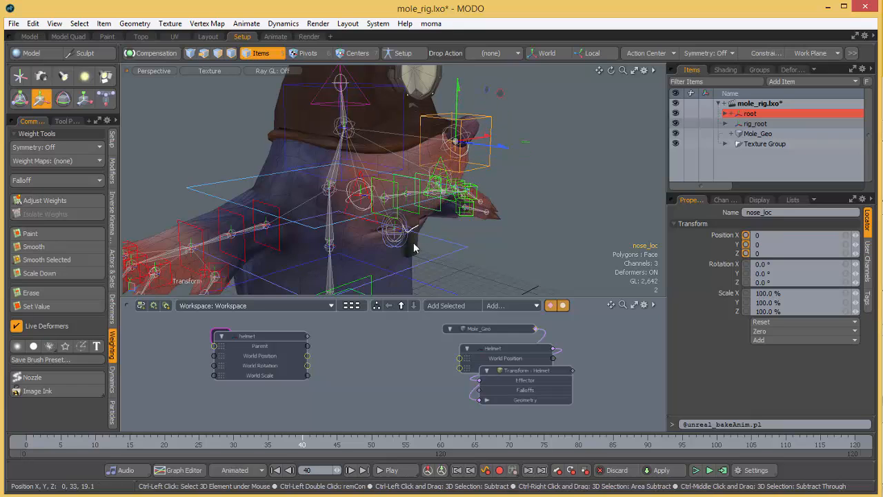
pyautogui.keyDown('alt'); pyautogui.moveTo(444, 266); pyautogui.dragTo(403, 253); pyautogui.keyUp('alt')
pyautogui.press('q')
# Step: Try moving the mouth_loc locator to test the mouth deformation, and undo the move
pyautogui.click(392, 236)
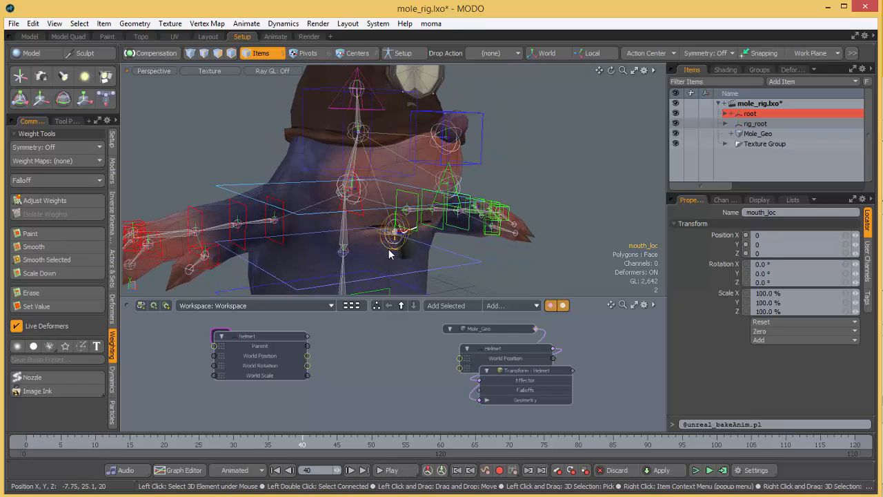
pyautogui.press('w')
pyautogui.moveTo(399, 207); pyautogui.dragTo(300, 187)
pyautogui.hotkey('ctrl', 'z')
pyautogui.press('q')
# Step: Try moving the RT_Cheek_loc locator to about X -2.81, Y 0.69, undo the move and clear the selection
pyautogui.click(360, 199)
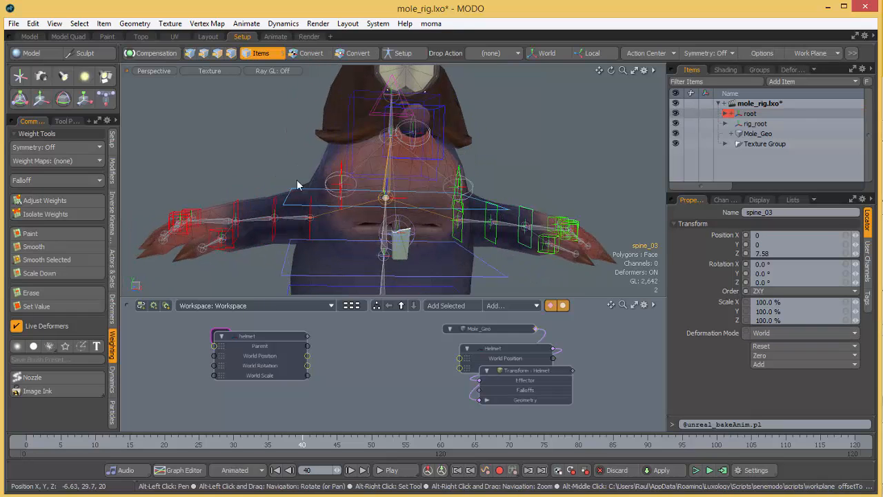
pyautogui.click(331, 195)
pyautogui.click(341, 202)
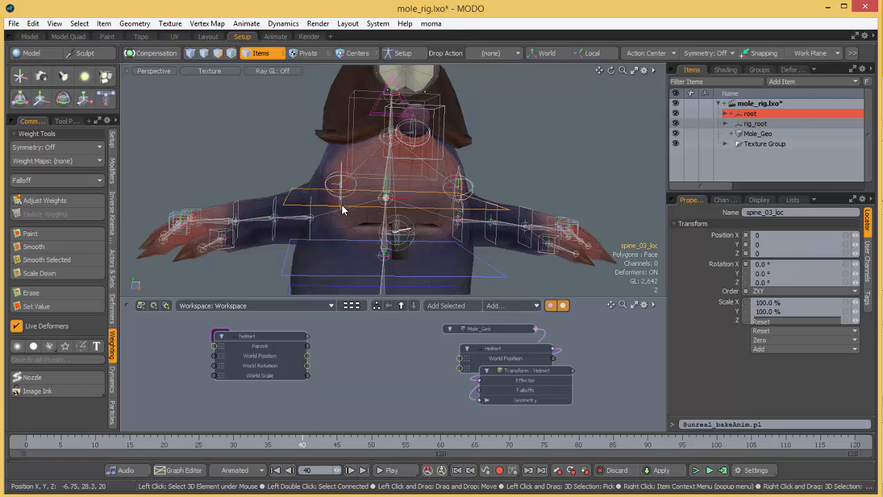
pyautogui.press('w')
pyautogui.keyDown('alt'); pyautogui.moveTo(373, 188); pyautogui.dragTo(361, 169); pyautogui.keyUp('alt')
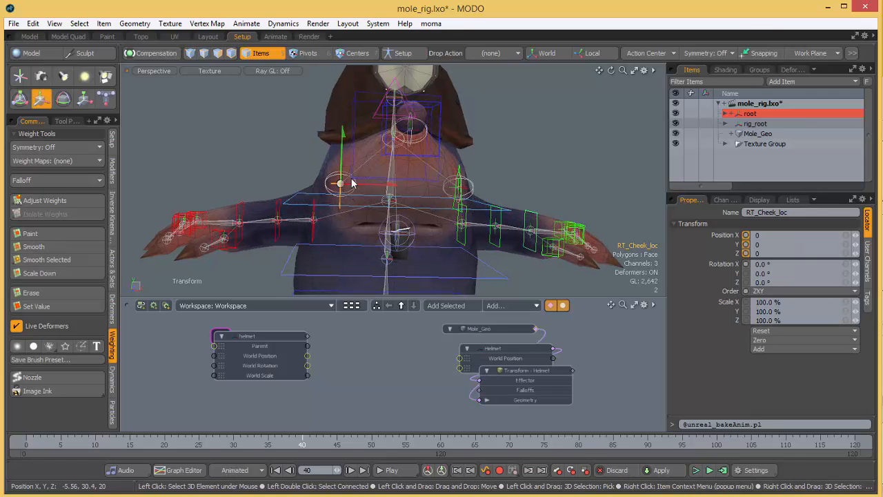
pyautogui.click(344, 167)
pyautogui.keyDown('alt'); pyautogui.moveTo(316, 184); pyautogui.dragTo(281, 194); pyautogui.keyUp('alt')
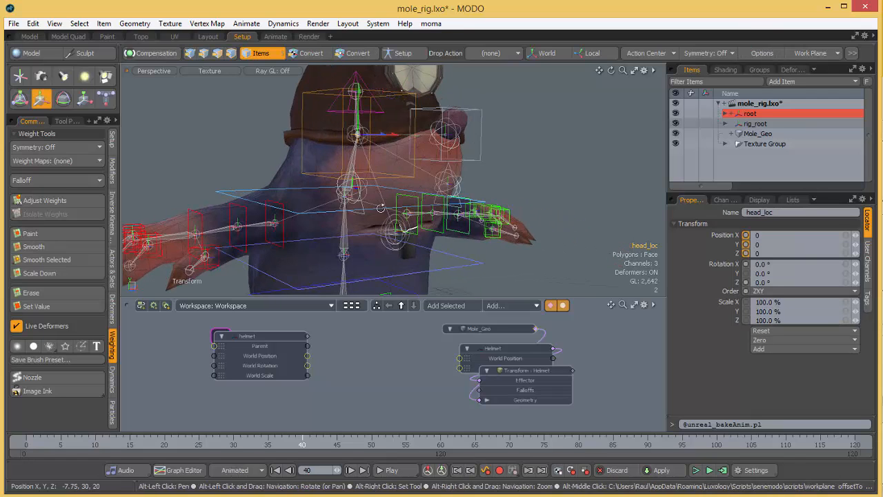
pyautogui.click(368, 220)
pyautogui.click(368, 216)
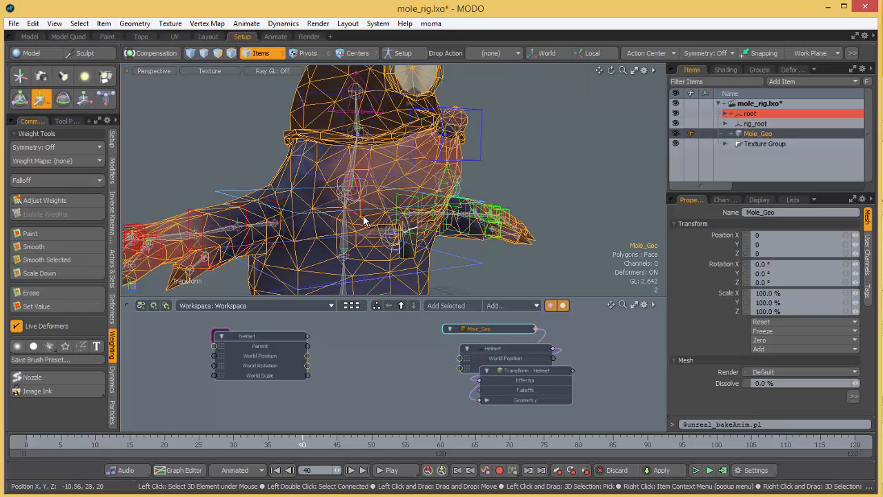
pyautogui.click(365, 217)
pyautogui.keyDown('alt'); pyautogui.moveTo(364, 216); pyautogui.dragTo(362, 132); pyautogui.keyUp('alt')
pyautogui.scroll(-3, 363, 138)
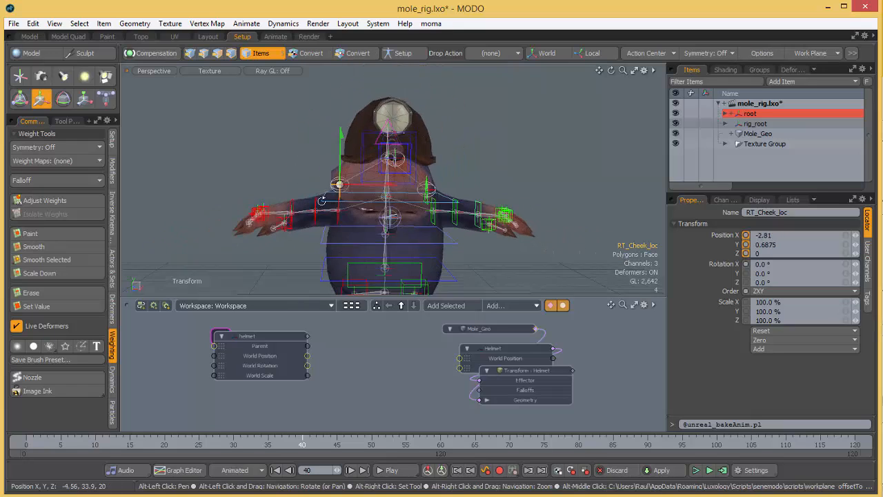
pyautogui.keyDown('alt'); pyautogui.moveTo(369, 162); pyautogui.dragTo(394, 176); pyautogui.keyUp('alt')
pyautogui.hotkey('ctrl', 'z')
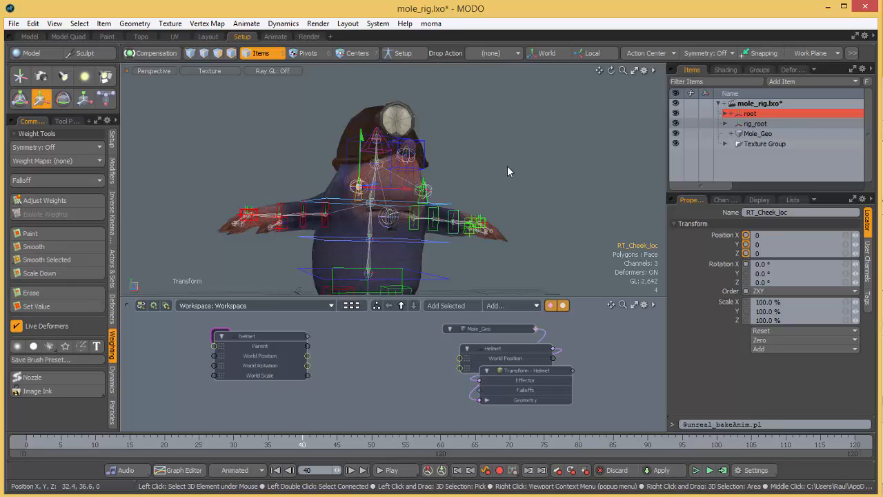
pyautogui.keyDown('alt'); pyautogui.moveTo(507, 166); pyautogui.dragTo(494, 180); pyautogui.keyUp('alt')
pyautogui.click(494, 180)
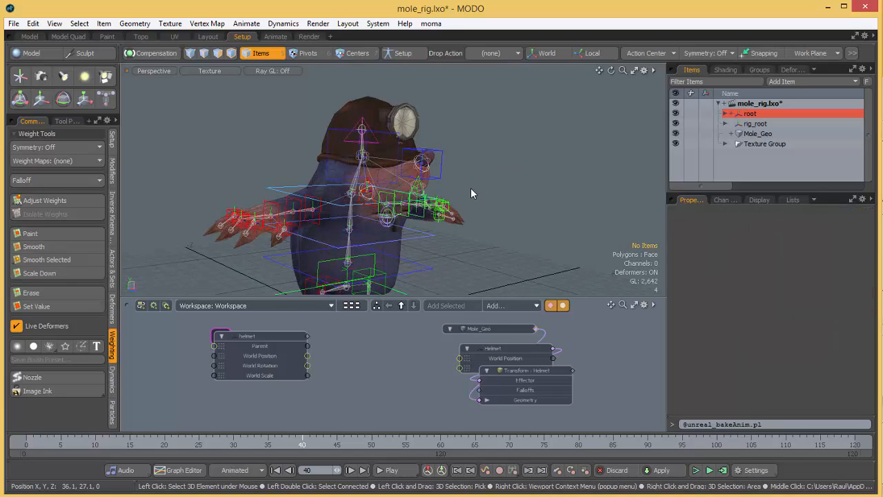
pyautogui.keyDown('alt'); pyautogui.moveTo(470, 183); pyautogui.dragTo(442, 255); pyautogui.keyUp('alt')
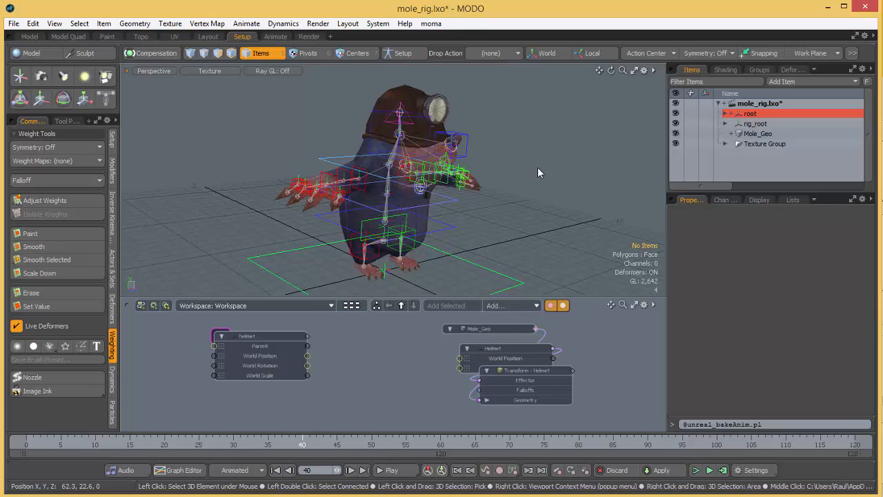
pyautogui.scroll(3, 476, 201)
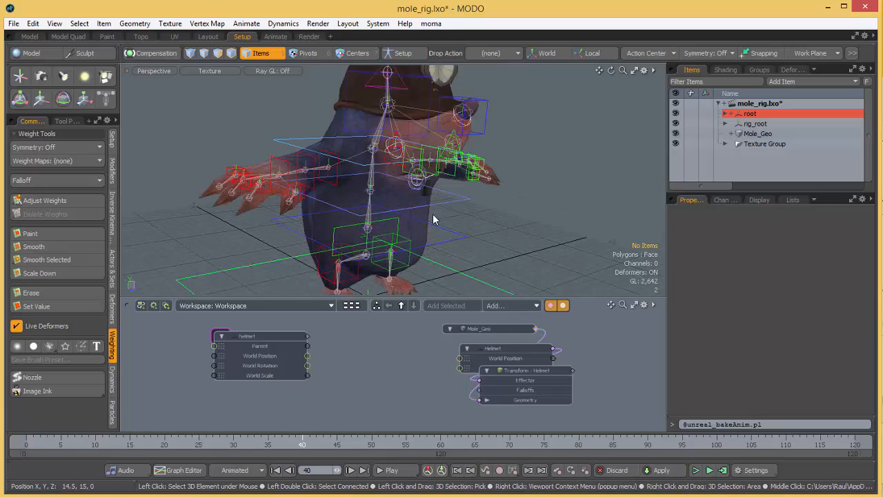
# Step: Close the mole_rig.lxo scene without saving the changes
pyautogui.rightClick(745, 104)
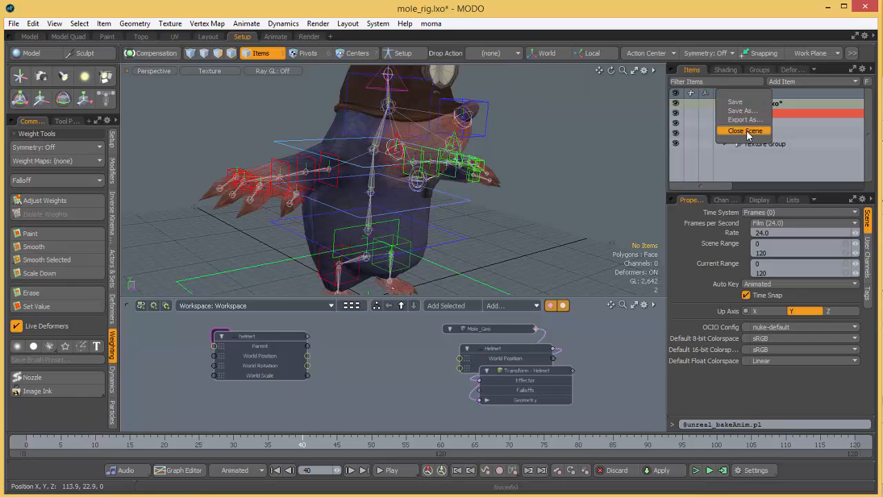
pyautogui.click(744, 131)
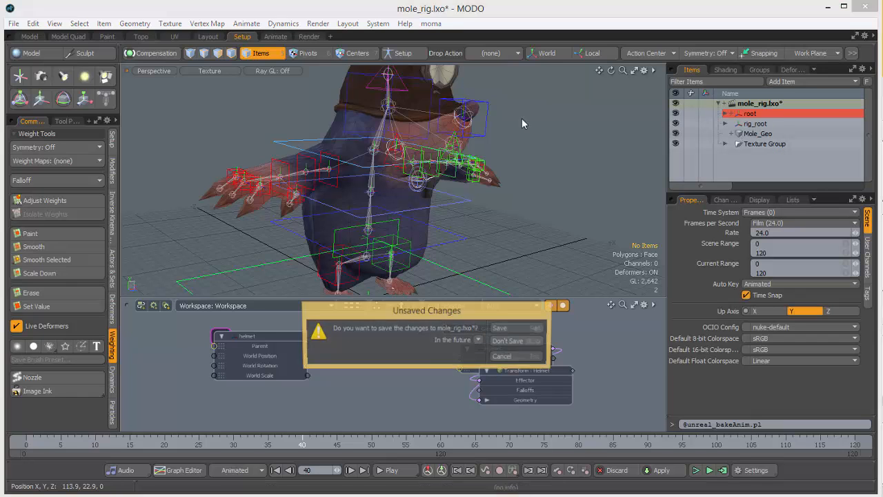
pyautogui.click(512, 339)
# Step: Open the mole_up modo scene from the anims folder inside the Mole folder
pyautogui.click(14, 23)
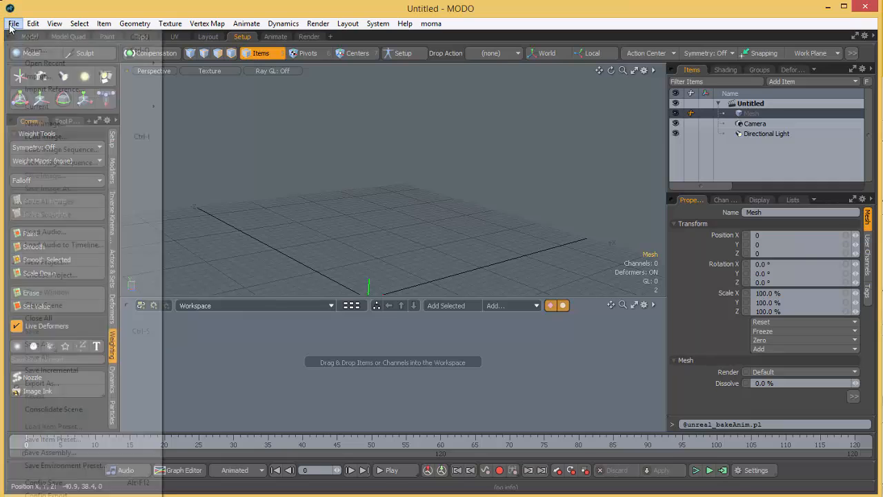
pyautogui.moveTo(128, 65)
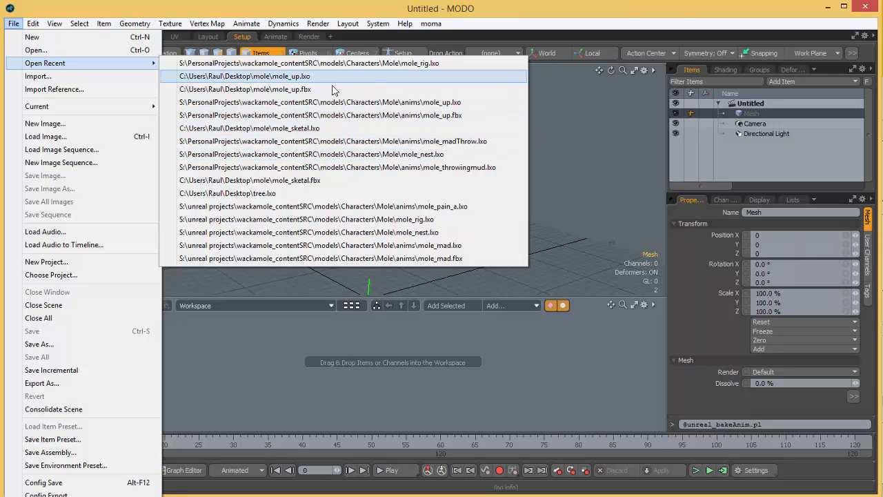
pyautogui.click(114, 50)
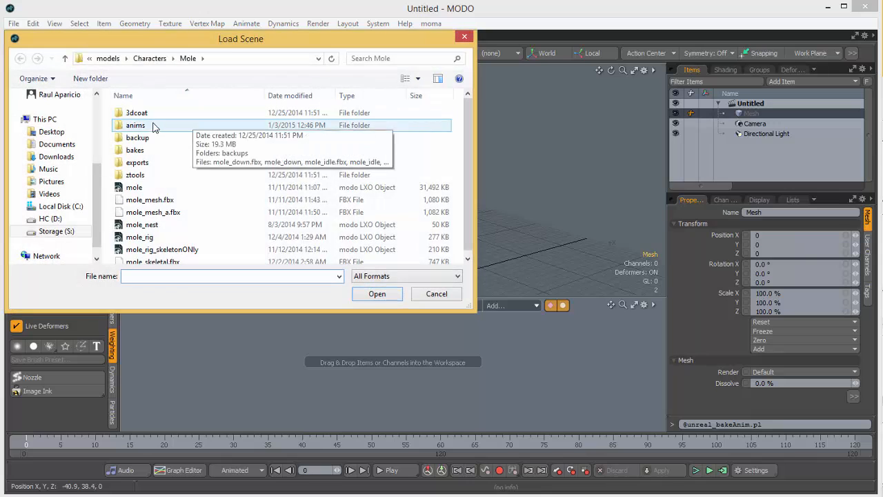
pyautogui.doubleClick(146, 125)
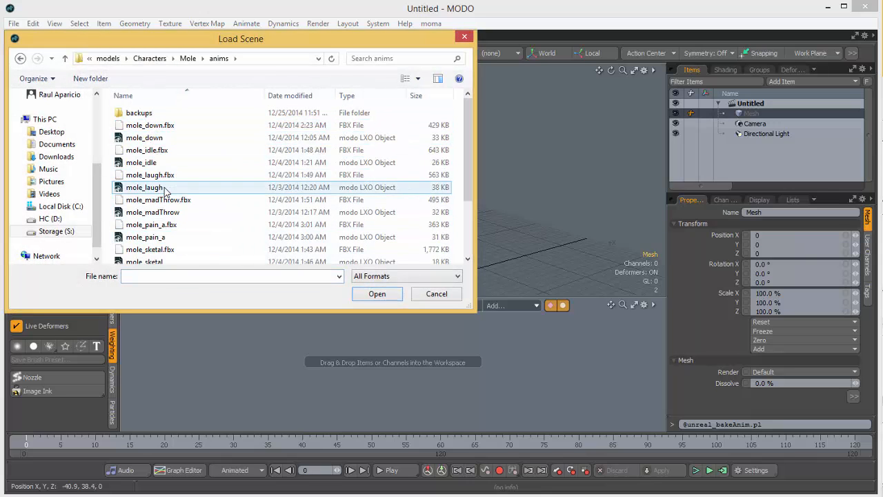
pyautogui.click(153, 237)
pyautogui.scroll(-1, 197, 235)
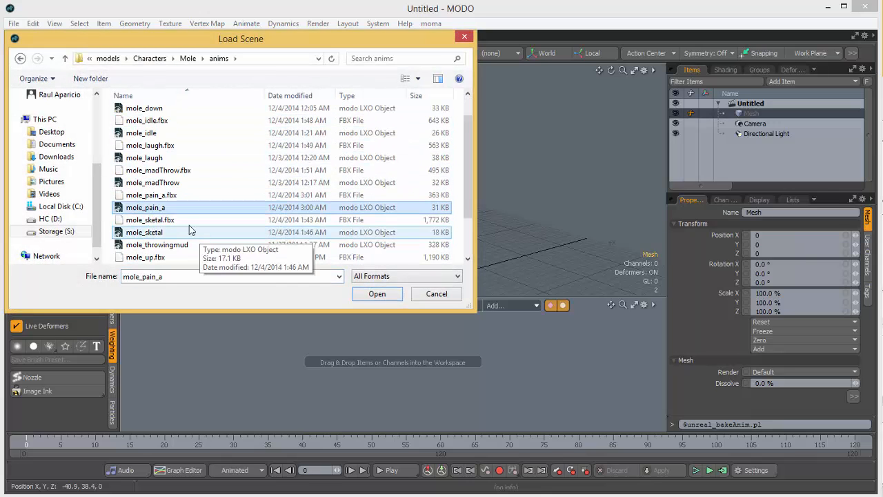
pyautogui.scroll(-1, 162, 248)
pyautogui.click(155, 233)
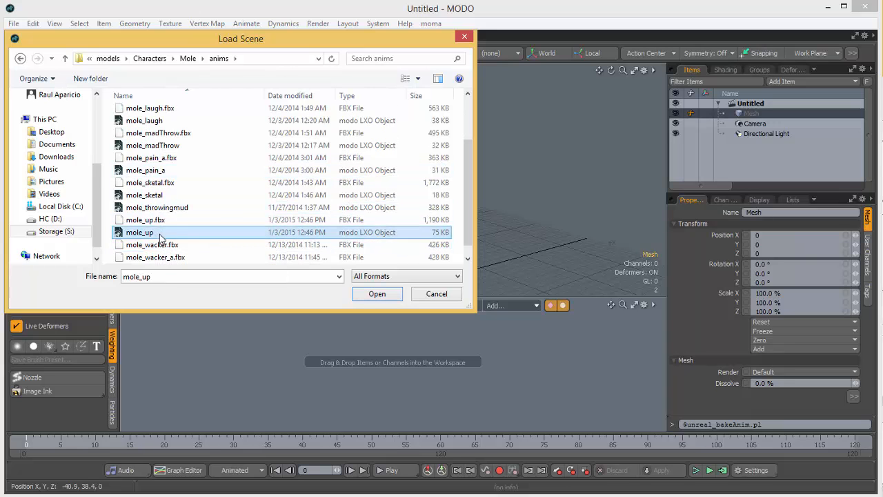
pyautogui.click(377, 294)
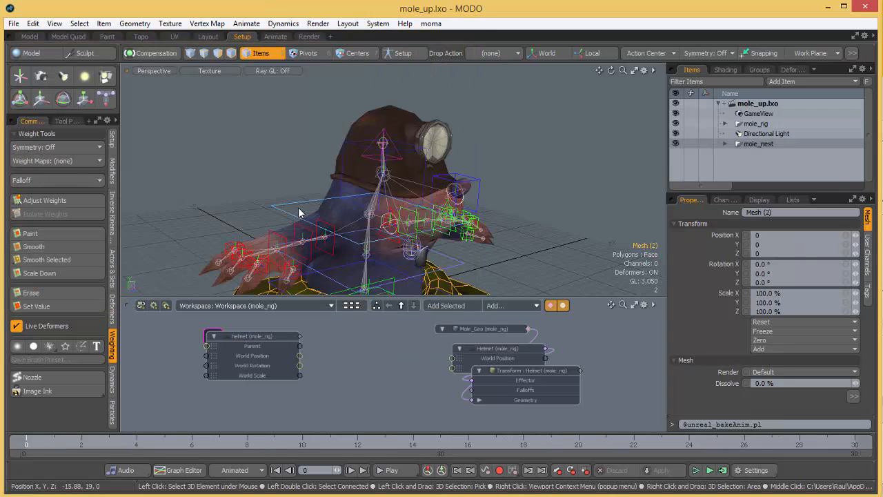
# Step: Scrub the mole_up animation from frame 0 to 30 in the Animate layout, return to frame 0 and clear the selection
pyautogui.click(275, 37)
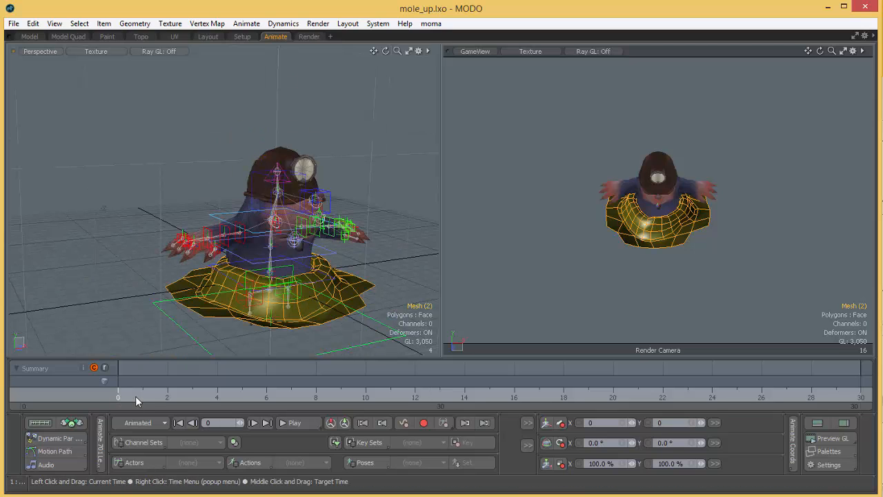
pyautogui.moveTo(135, 396)
pyautogui.mouseDown()
pyautogui.moveTo(861, 396)
pyautogui.moveTo(118, 396)
pyautogui.moveTo(539, 397)
pyautogui.moveTo(118, 396)
pyautogui.moveTo(142, 383)
pyautogui.moveTo(862, 382)
pyautogui.mouseUp()
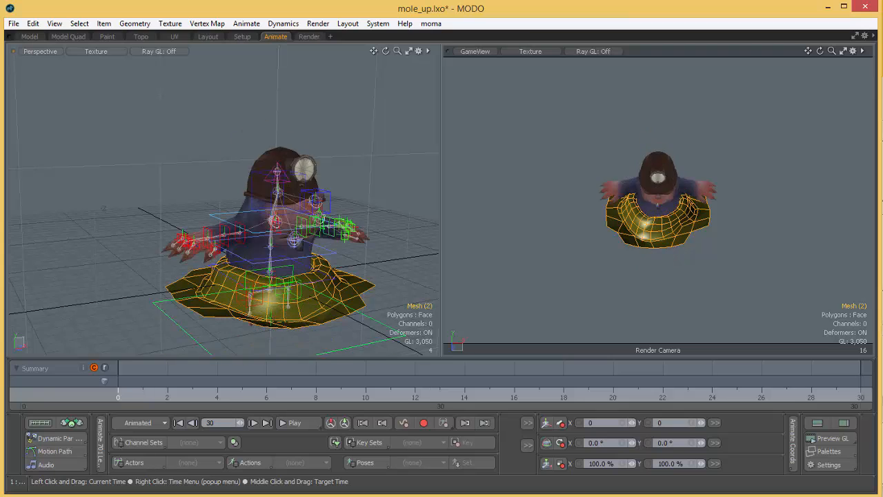
pyautogui.moveTo(118, 383)
pyautogui.mouseDown()
pyautogui.moveTo(761, 383)
pyautogui.moveTo(118, 383)
pyautogui.mouseUp()
pyautogui.click(79, 180)
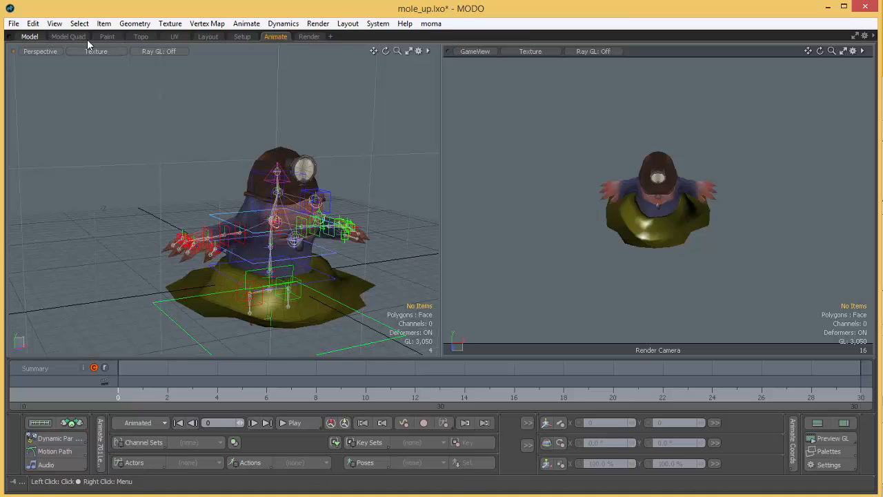
# Step: Return to the Setup layout, expand the mole_rig group and hide rig_root, Mole_Geo and Texture Group
pyautogui.click(242, 36)
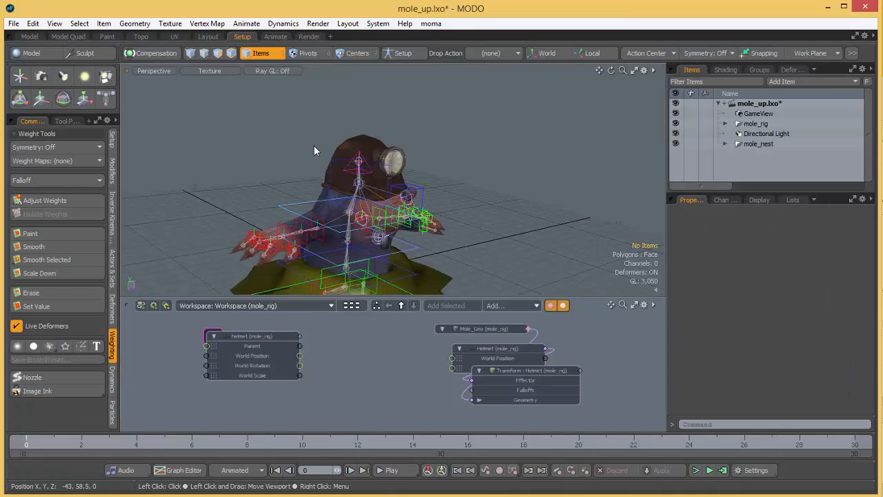
pyautogui.click(726, 125)
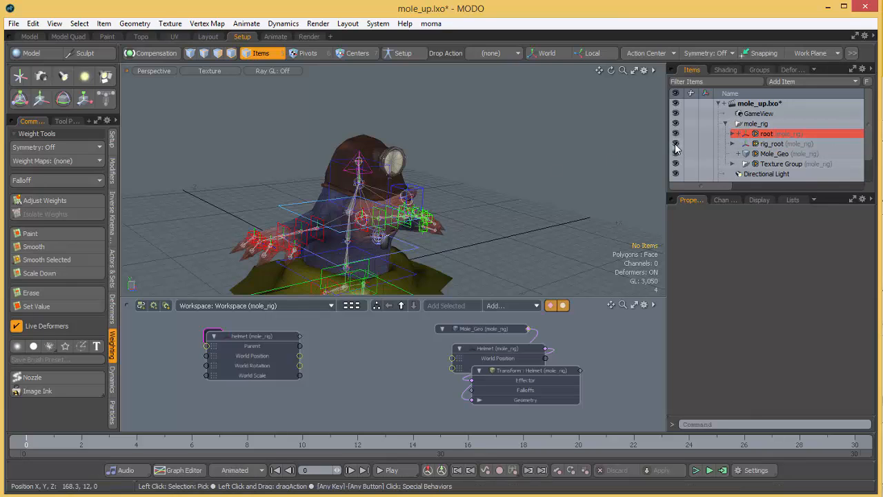
pyautogui.moveTo(676, 144); pyautogui.dragTo(675, 164)
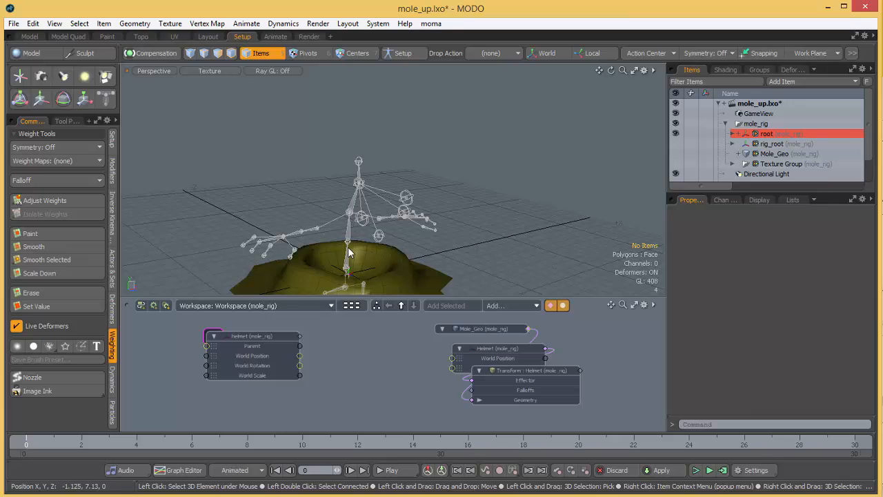
# Step: Inspect the root joint and its neighbouring leg and spine joints up close, selecting root and clearing the selection
pyautogui.click(347, 270)
pyautogui.keyDown('alt'); pyautogui.moveTo(347, 271); pyautogui.dragTo(375, 216); pyautogui.keyUp('alt')
pyautogui.keyDown('alt'); pyautogui.moveTo(375, 215); pyautogui.dragTo(375, 223, button='right'); pyautogui.keyUp('alt')
pyautogui.click(367, 241)
pyautogui.keyDown('alt'); pyautogui.moveTo(372, 241); pyautogui.dragTo(428, 247); pyautogui.keyUp('alt')
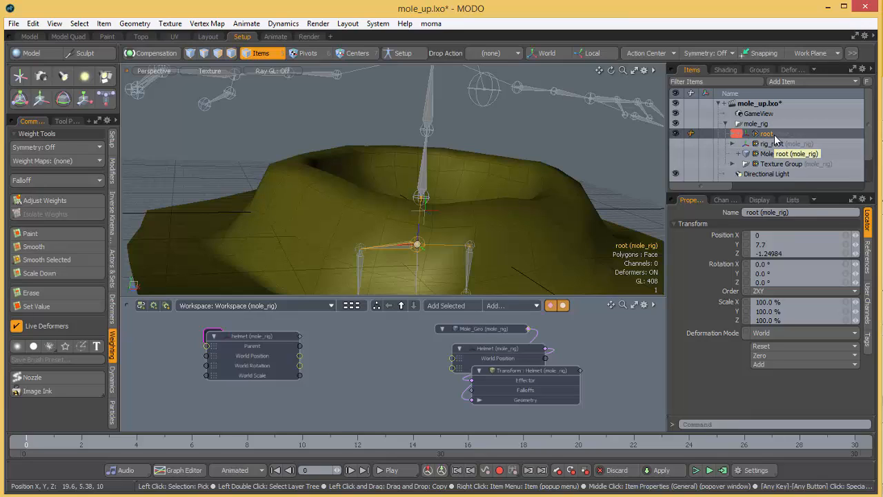
pyautogui.click(600, 137)
pyautogui.scroll(-4, 497, 151)
pyautogui.scroll(2, 500, 151)
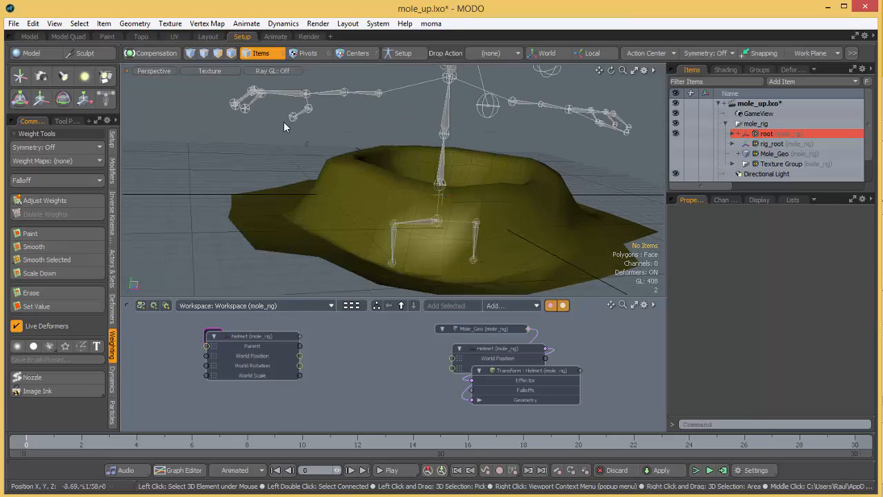
pyautogui.scroll(3, 361, 173)
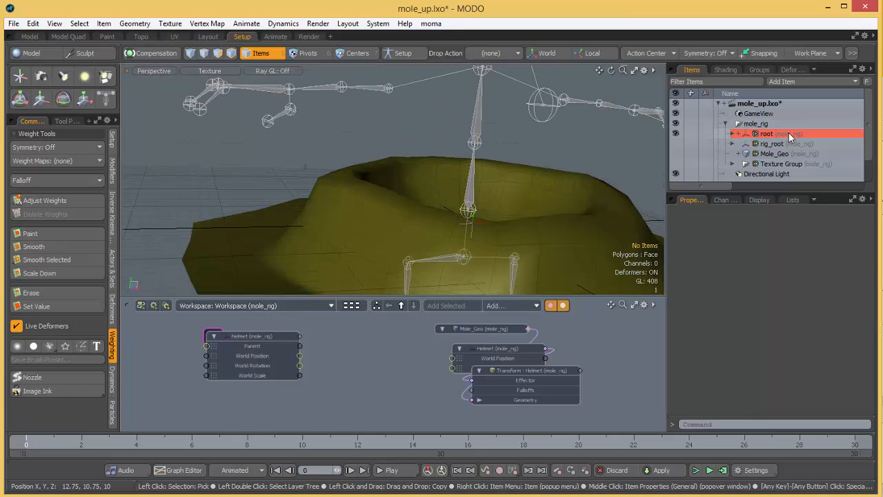
# Step: Try to remove the mole_rig suffix from the root item's name
pyautogui.click(794, 133)
pyautogui.doubleClick(800, 133)
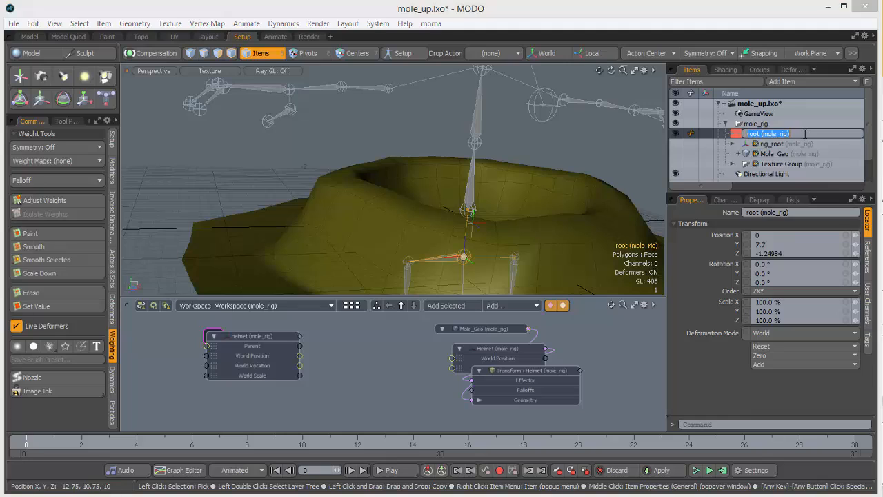
pyautogui.moveTo(806, 134); pyautogui.dragTo(764, 136)
pyautogui.press('BackSpace')
pyautogui.press('Return')
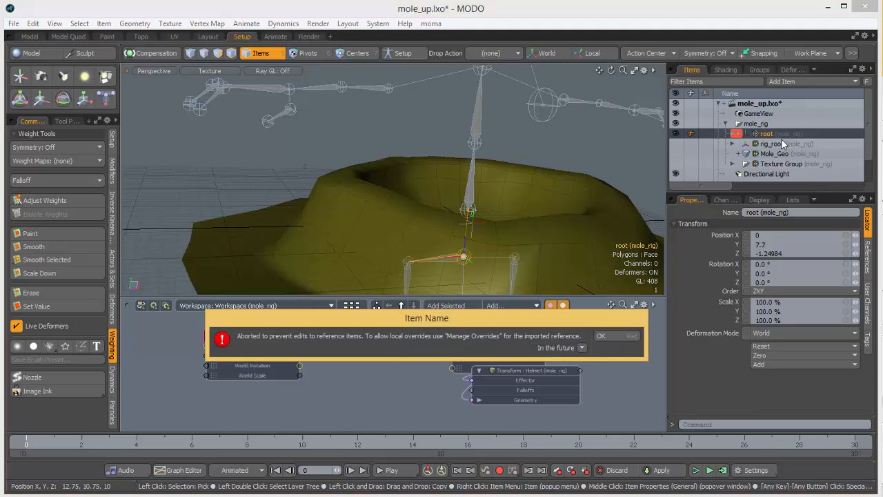
pyautogui.click(619, 332)
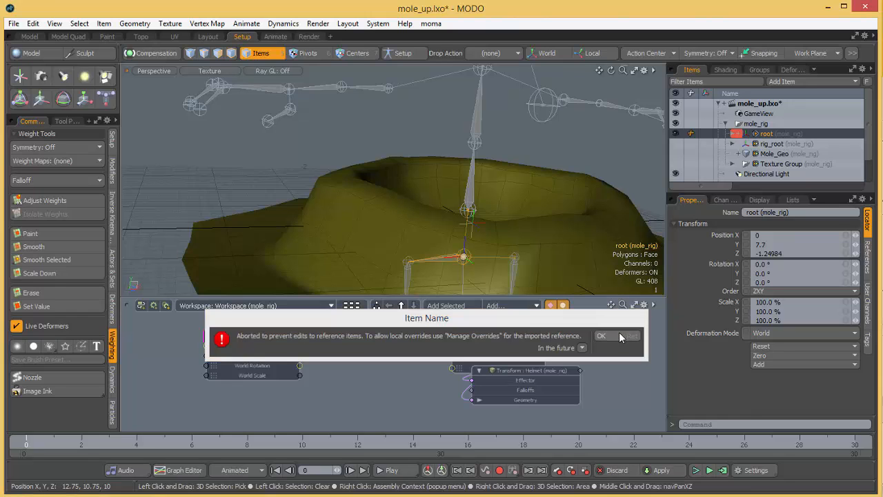
# Step: Review the item override settings of the referenced root item, close them and clear the selection
pyautogui.click(135, 23)
pyautogui.moveTo(103, 23)
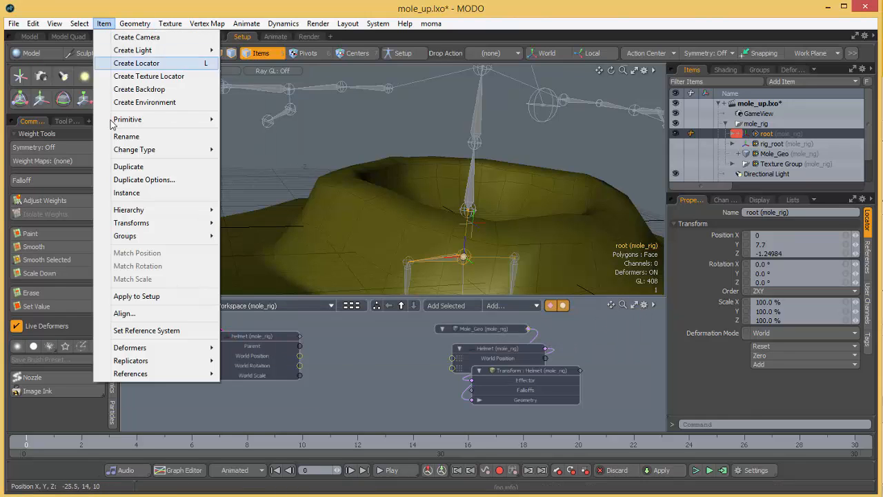
pyautogui.moveTo(178, 375)
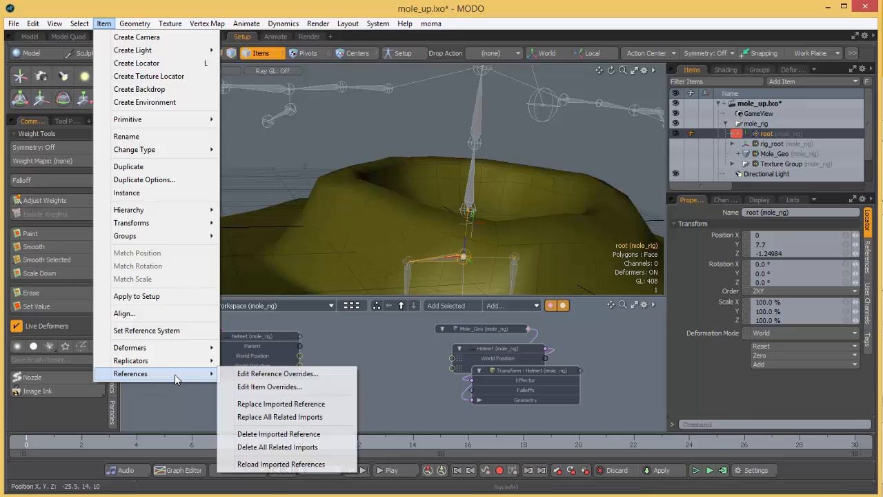
pyautogui.click(284, 389)
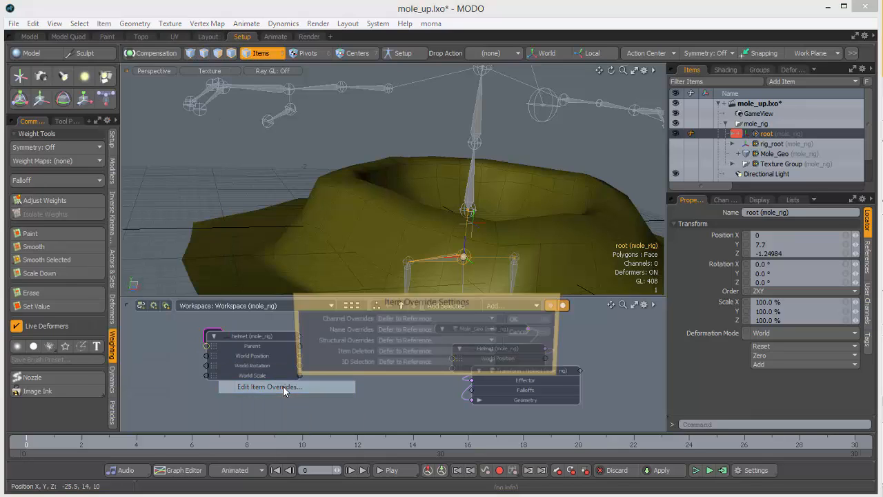
pyautogui.click(529, 332)
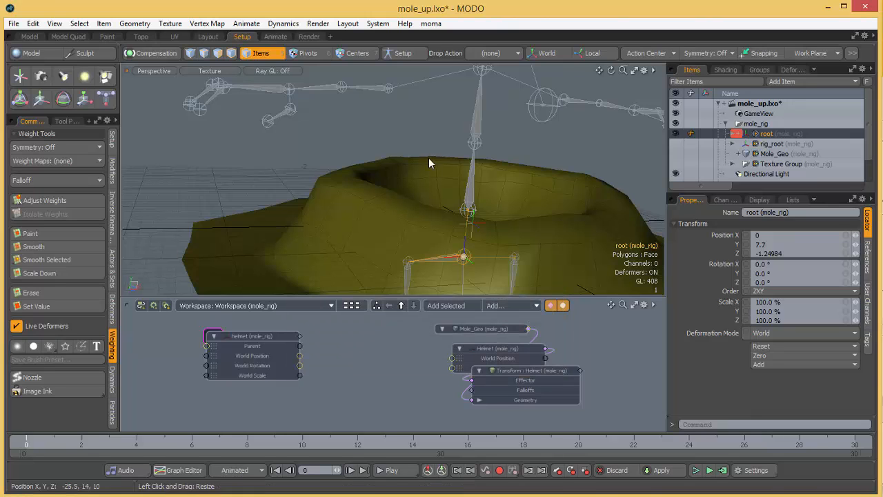
pyautogui.click(387, 140)
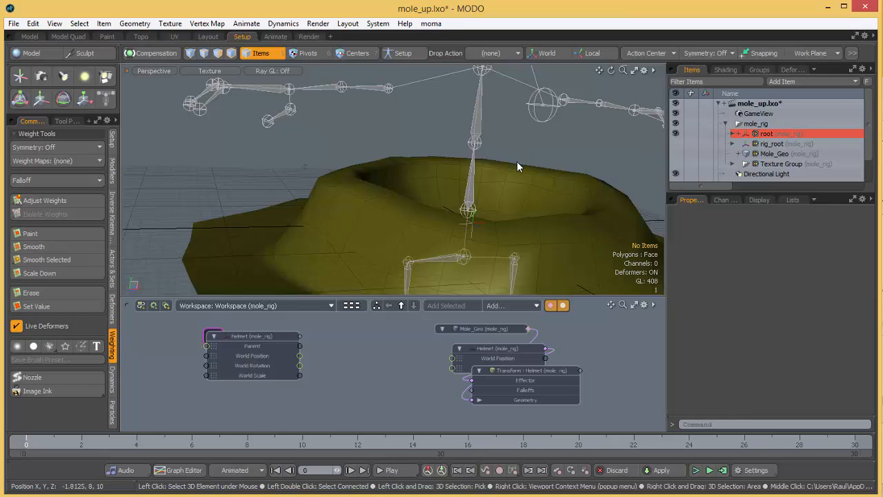
# Step: Expand root to inspect its child joints and its rig_root position constraint, and collapse it again
pyautogui.scroll(2, 517, 174)
pyautogui.scroll(-3, 516, 174)
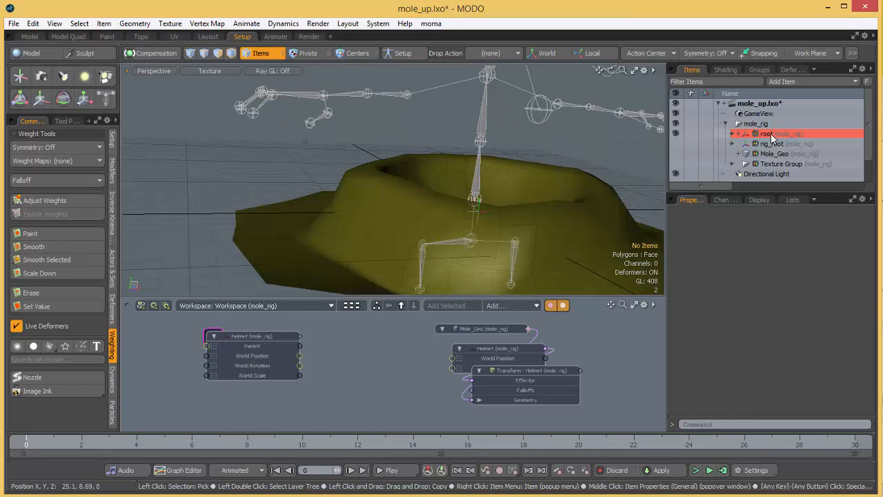
pyautogui.click(736, 135)
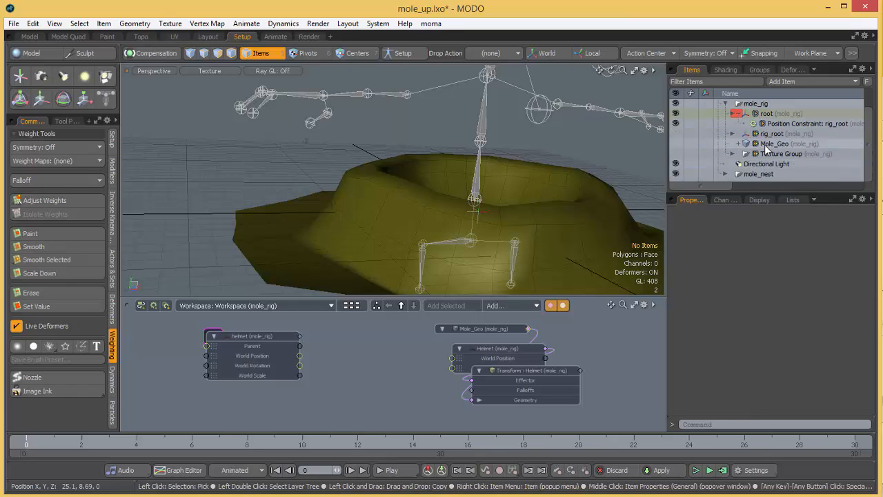
pyautogui.scroll(2, 766, 150)
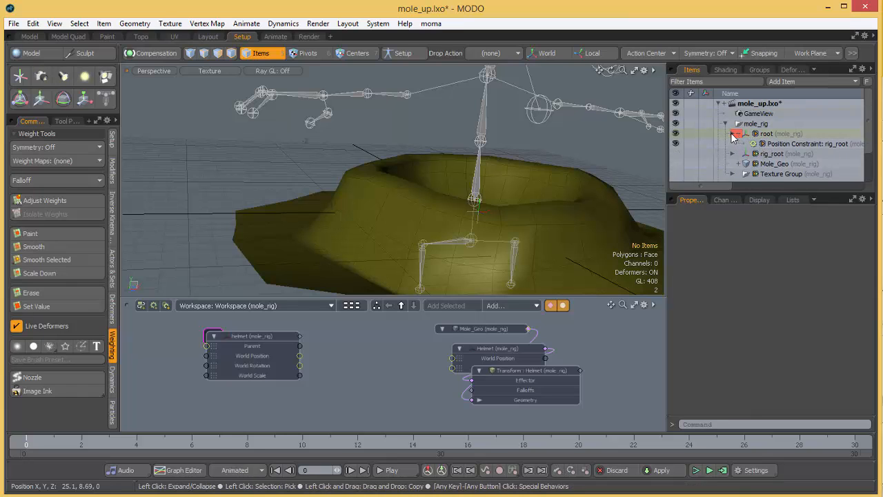
pyautogui.click(732, 135)
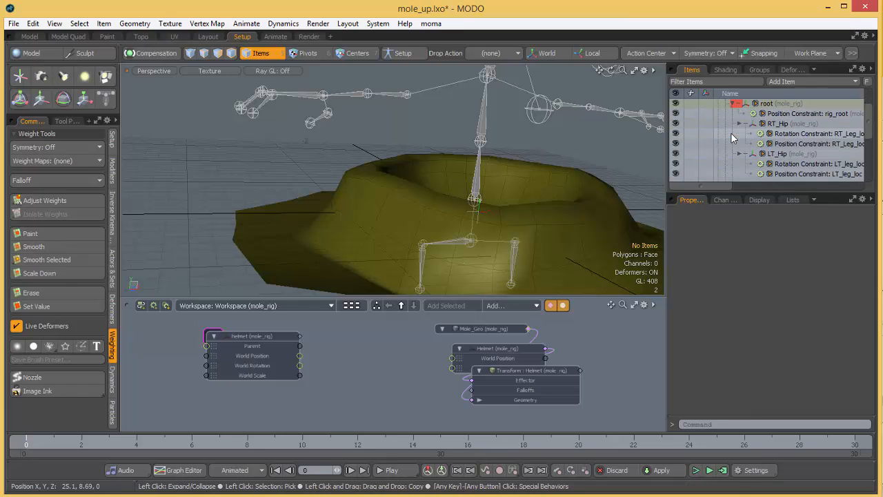
pyautogui.click(768, 113)
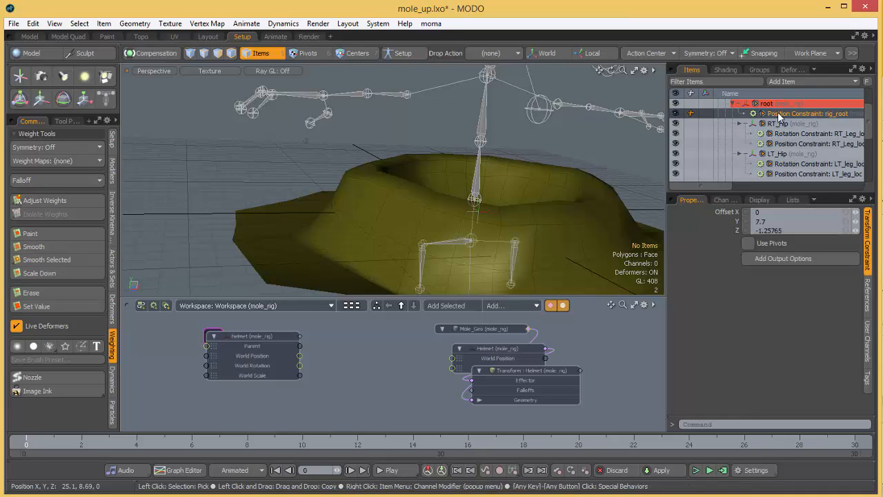
pyautogui.click(739, 103)
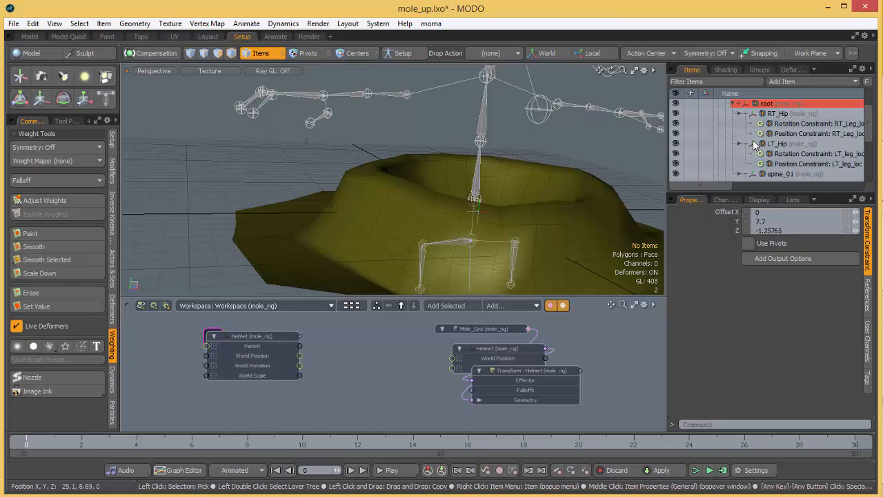
pyautogui.scroll(1, 739, 131)
pyautogui.click(735, 134)
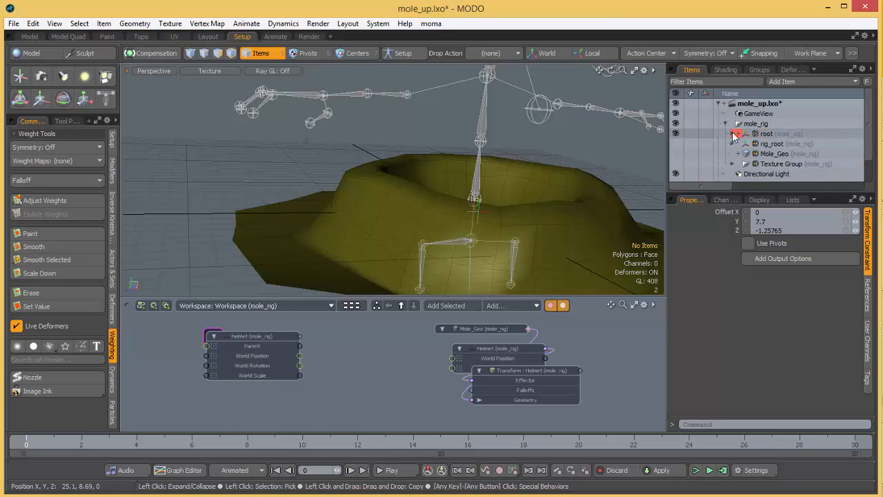
# Step: Select rig_root, root and Mole_Geo in turn to compare the items inside mole_rig, ending on root
pyautogui.click(773, 145)
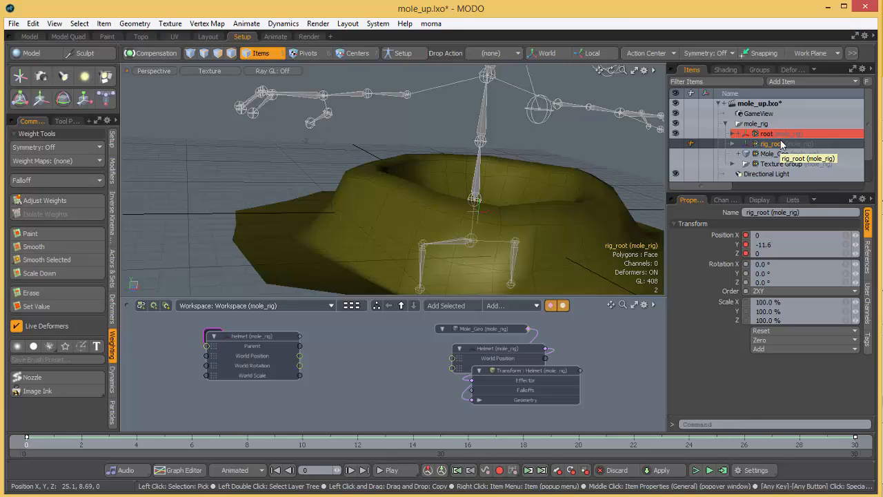
pyautogui.click(766, 134)
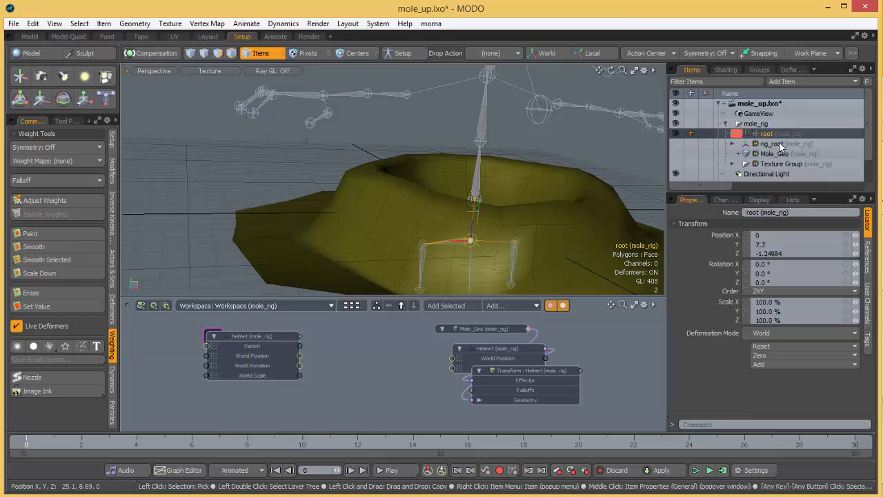
pyautogui.click(776, 154)
pyautogui.click(767, 134)
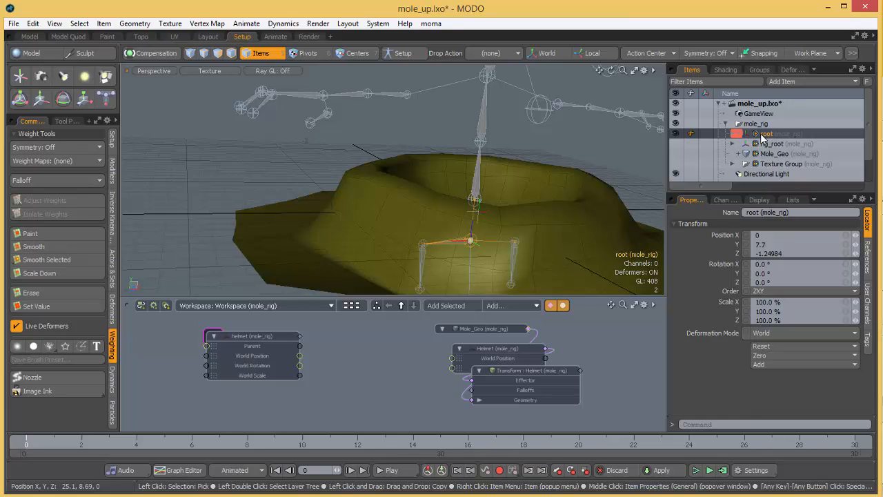
# Step: Make the rig_root controls and the Mole_Geo mesh visible again and select the spine_02_loc control
pyautogui.click(776, 145)
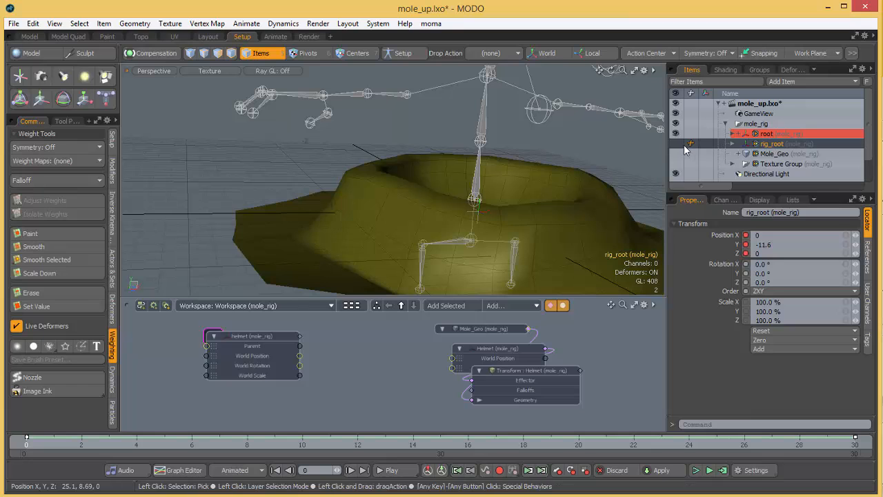
pyautogui.click(386, 143)
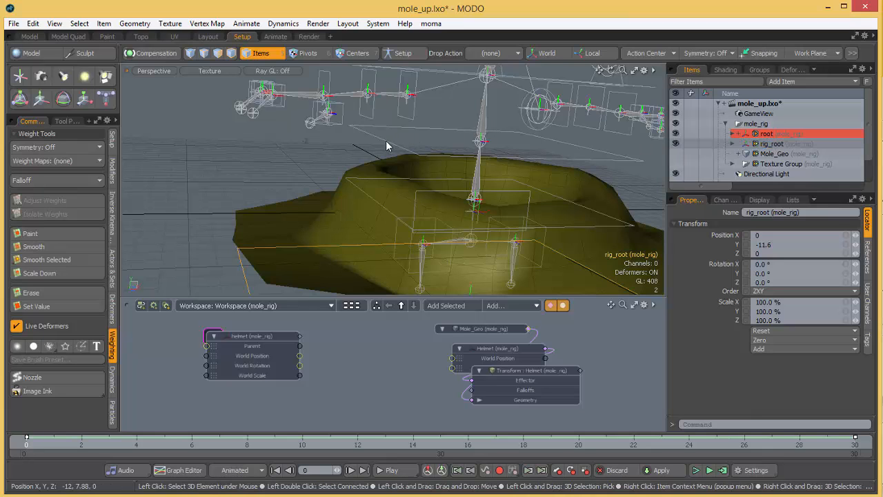
pyautogui.click(676, 154)
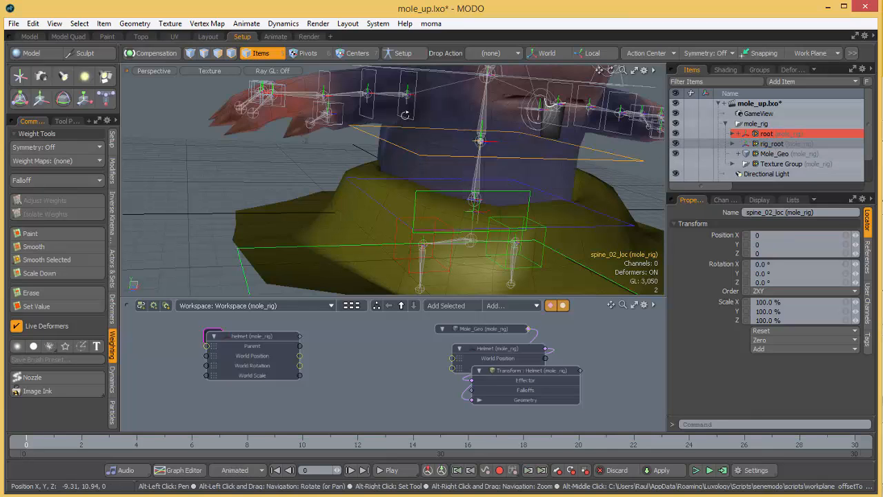
# Step: Test the spine_02_loc control by rotating it, and undo the rotation
pyautogui.scroll(-5, 378, 127)
pyautogui.press('e')
pyautogui.moveTo(378, 127)
pyautogui.mouseDown()
pyautogui.moveTo(357, 148)
pyautogui.moveTo(366, 119)
pyautogui.mouseUp()
pyautogui.hotkey('ctrl', 'z')
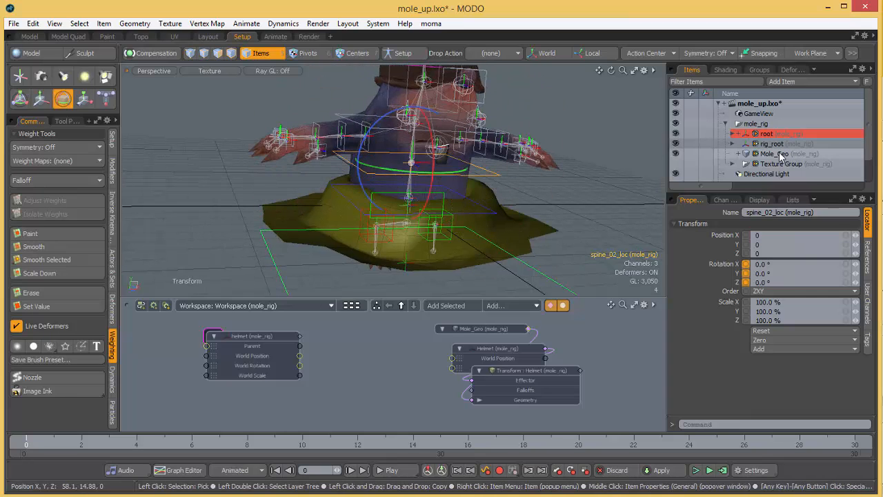
# Step: Select Mole_Geo, root and rig_root in turn to compare the mesh, skeleton and control rig
pyautogui.click(775, 153)
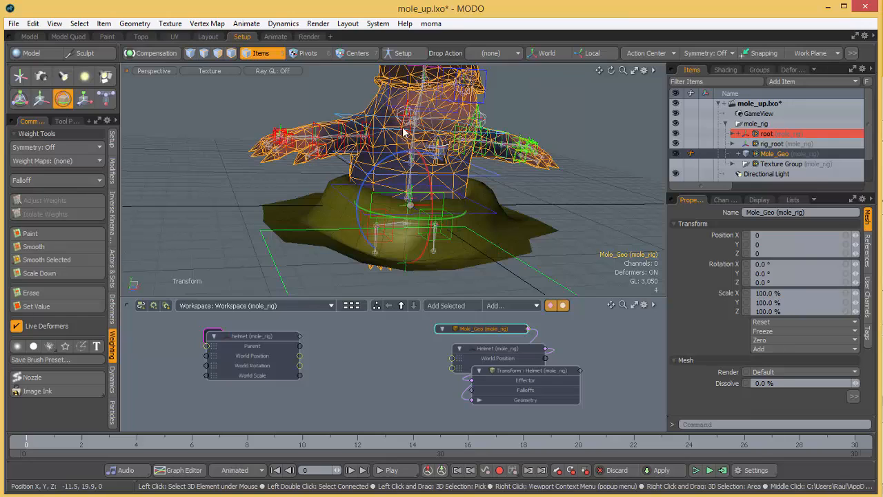
pyautogui.click(767, 134)
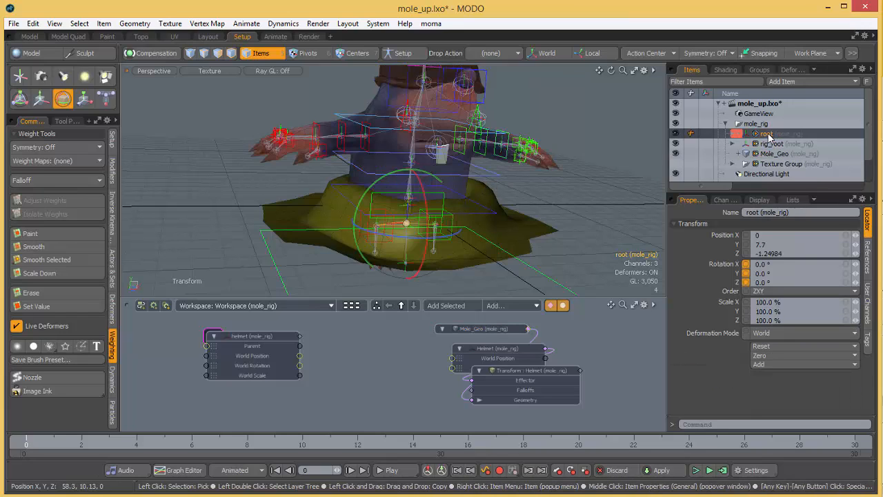
pyautogui.moveTo(770, 154); pyautogui.dragTo(772, 147)
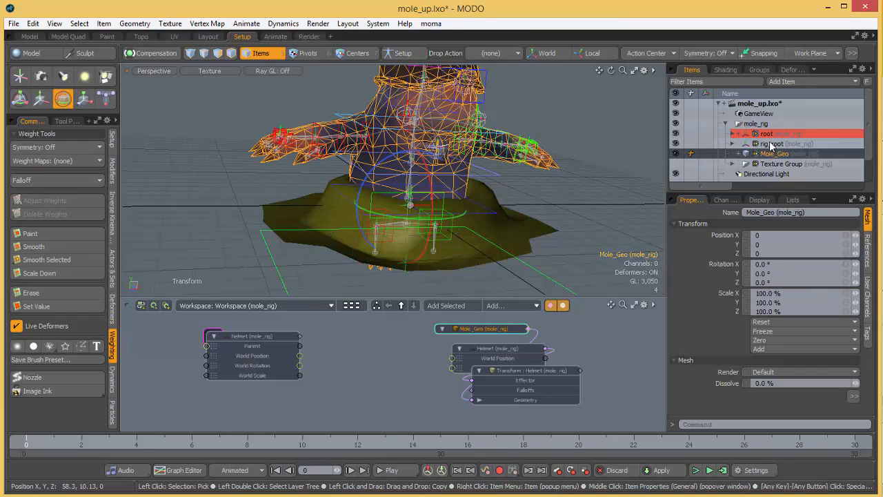
pyautogui.scroll(-1, 771, 146)
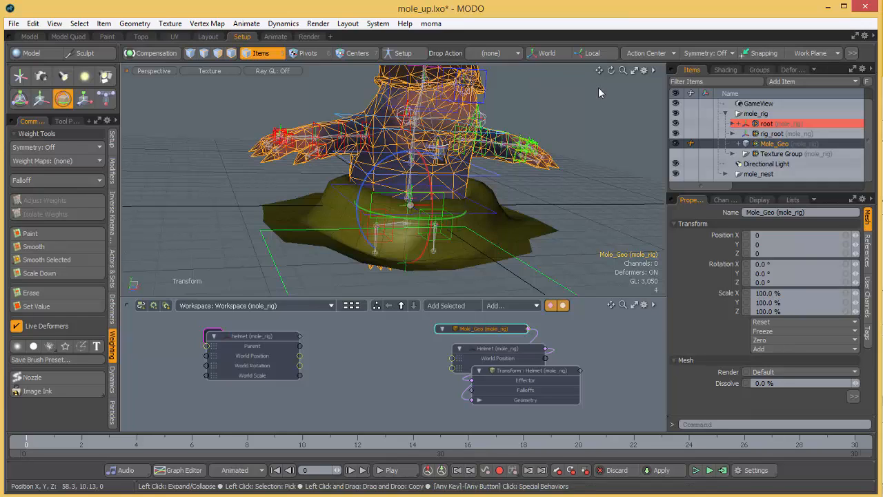
pyautogui.click(771, 135)
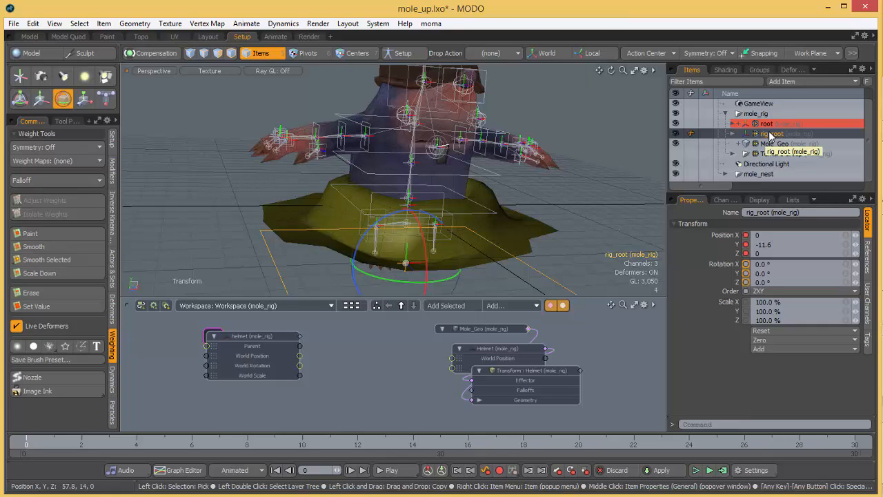
pyautogui.moveTo(771, 136); pyautogui.dragTo(771, 133)
# Step: Select root and Mole_Geo together, reduce the selection to root and examine the whole mole with its rig
pyautogui.click(772, 125)
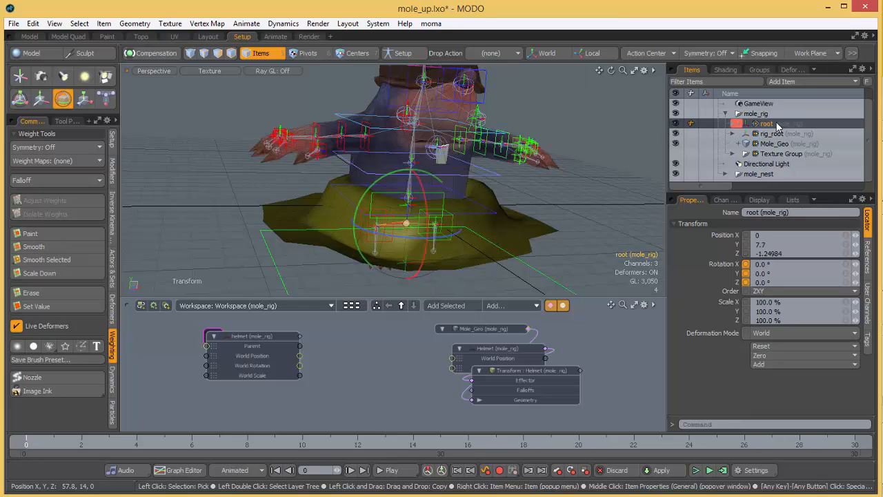
pyautogui.keyDown('ctrl'); pyautogui.click(782, 145); pyautogui.keyUp('ctrl')
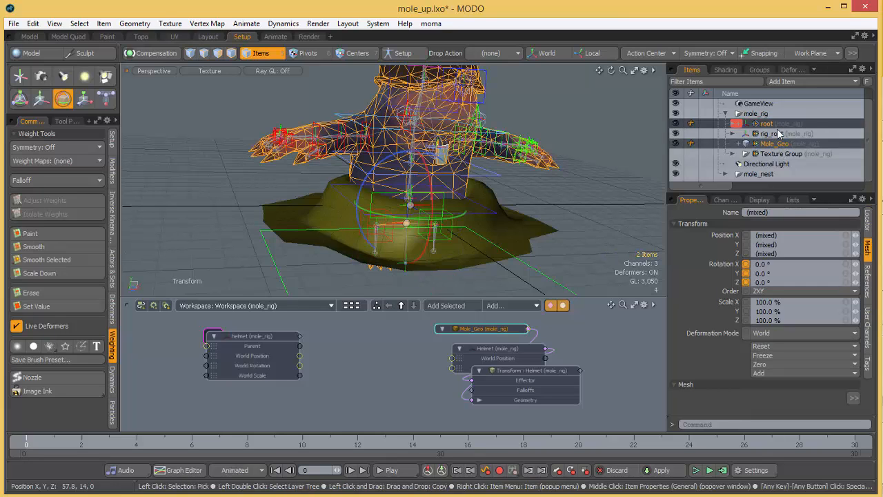
pyautogui.click(780, 134)
pyautogui.click(789, 125)
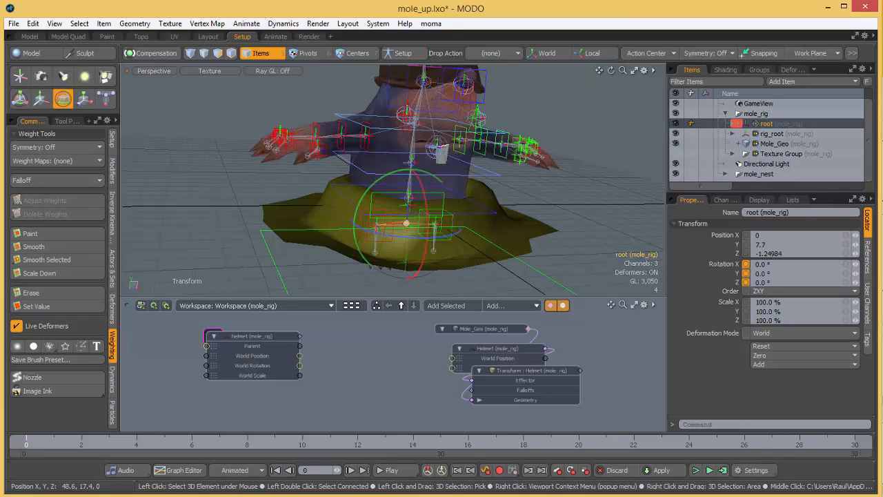
pyautogui.scroll(-3, 611, 119)
pyautogui.scroll(3, 614, 119)
pyautogui.scroll(-2, 614, 119)
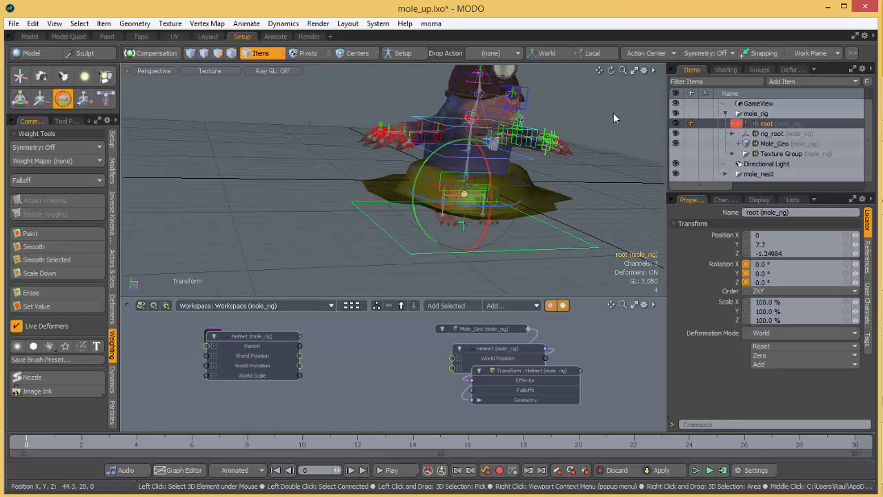
pyautogui.keyDown('alt'); pyautogui.keyDown('shift'); pyautogui.moveTo(612, 112); pyautogui.dragTo(531, 126); pyautogui.keyUp('shift'); pyautogui.keyUp('alt')
pyautogui.scroll(3, 544, 156)
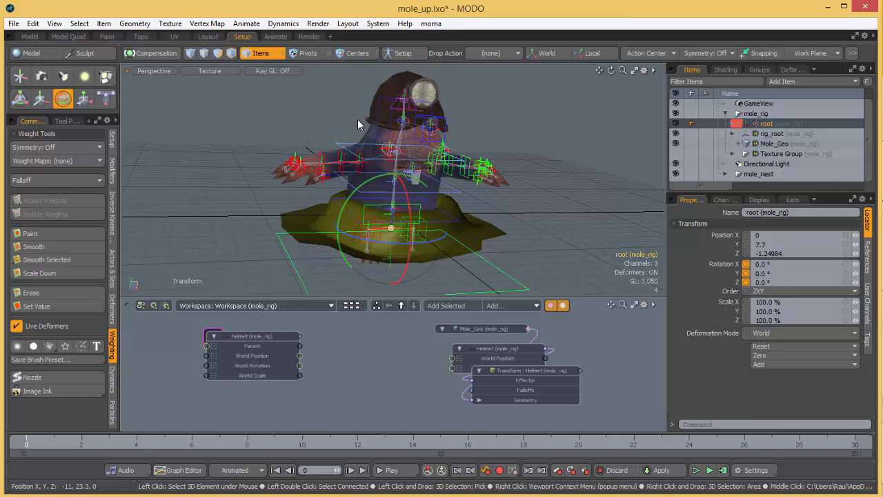
pyautogui.click(14, 24)
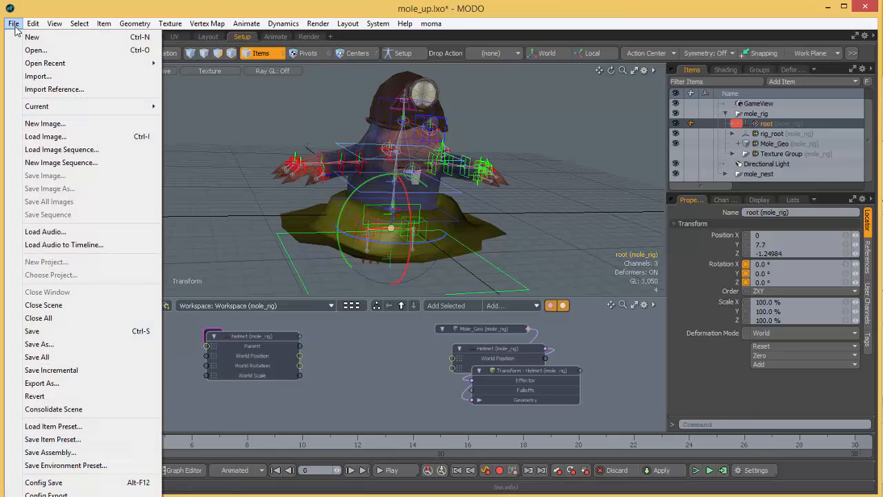
pyautogui.click(55, 53)
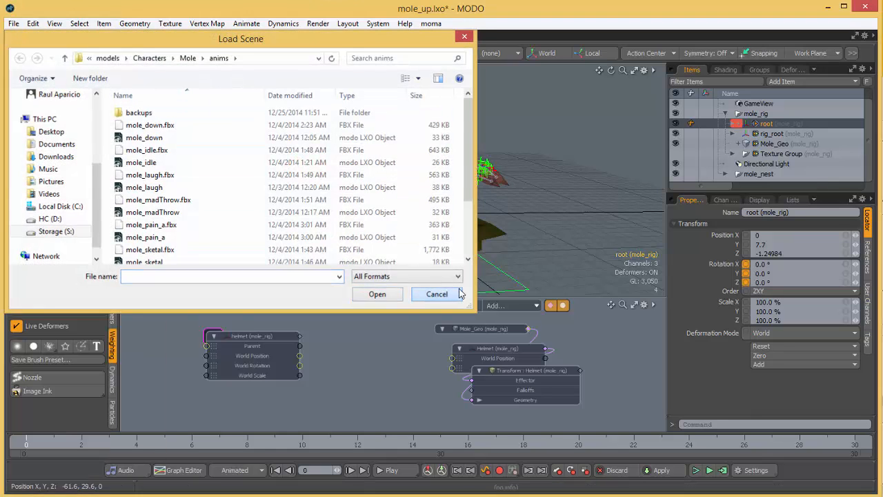
pyautogui.click(439, 295)
# Step: Close the mole_up scene
pyautogui.scroll(1, 763, 135)
pyautogui.rightClick(766, 103)
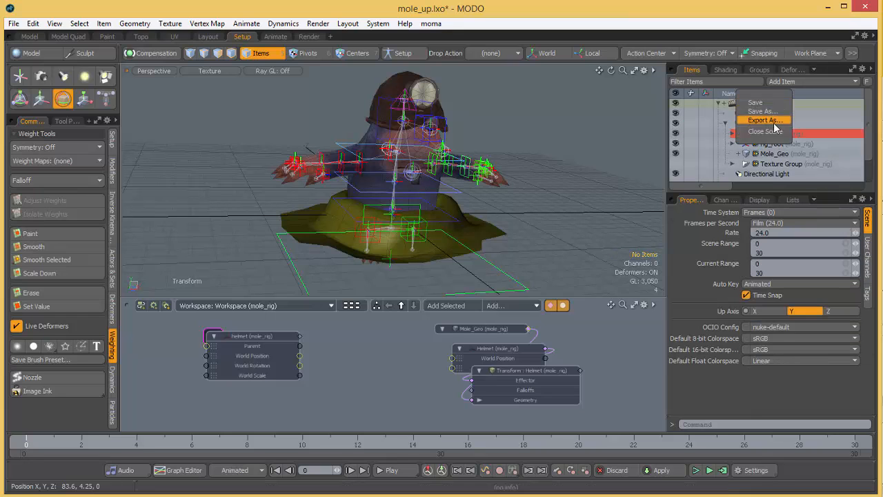
pyautogui.click(766, 131)
pyautogui.click(509, 345)
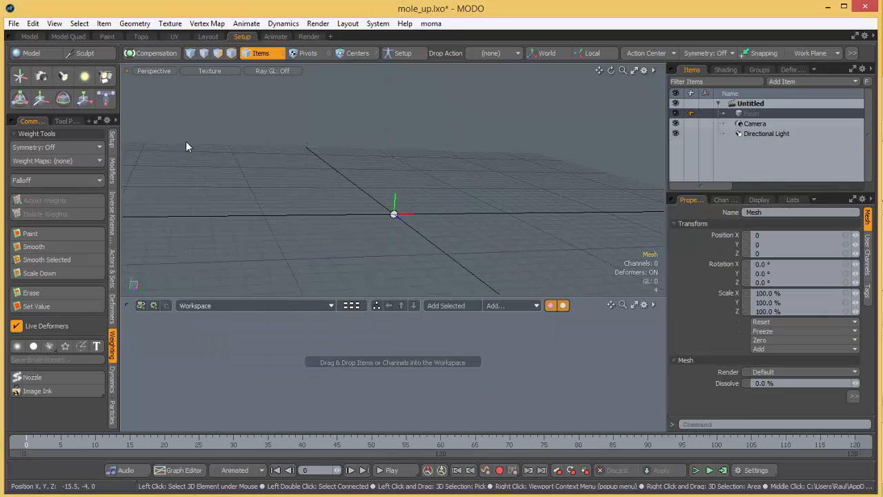
# Step: Open the mole_sketal LXO scene from the mole folder on the Desktop and look over the rigged mole
pyautogui.click(13, 23)
pyautogui.click(31, 53)
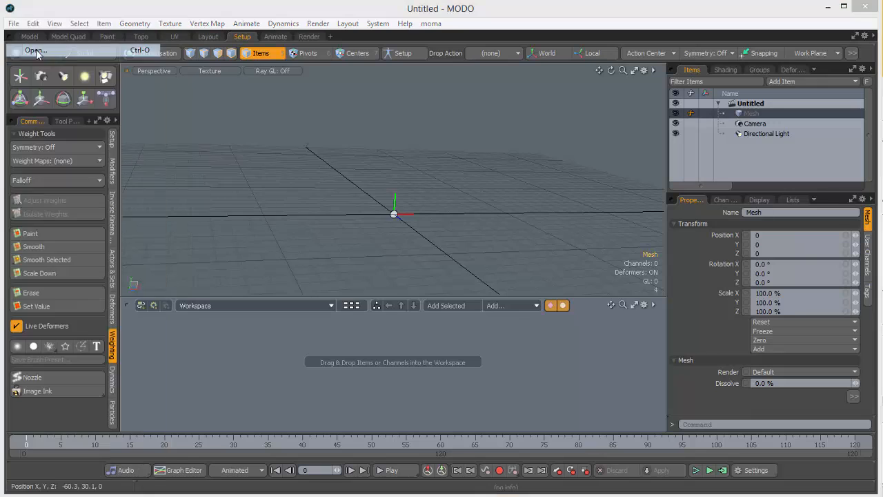
pyautogui.scroll(3, 62, 145)
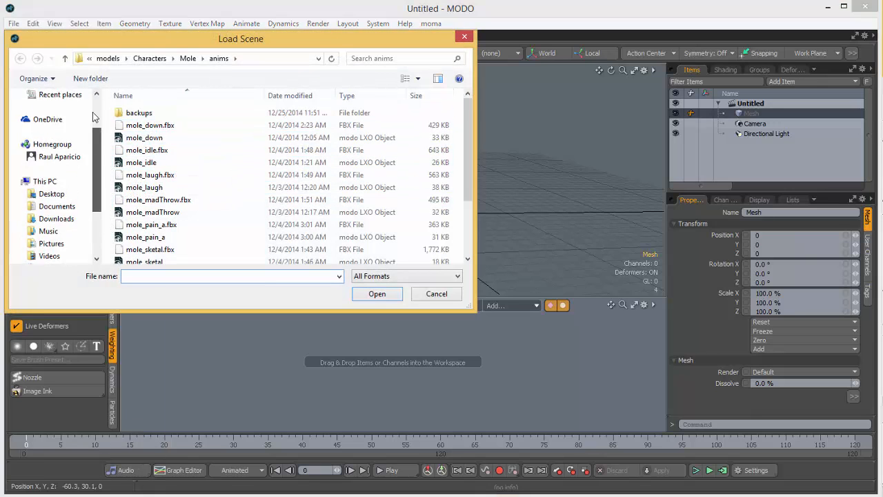
pyautogui.click(52, 124)
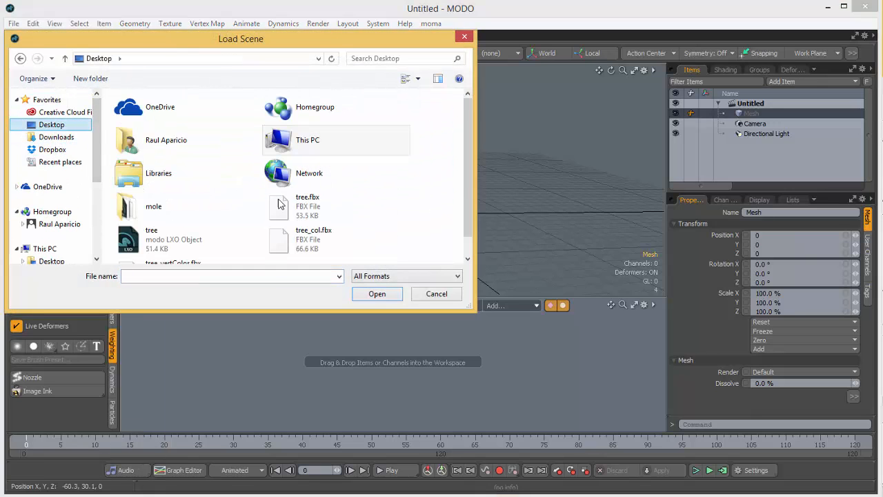
pyautogui.doubleClick(170, 211)
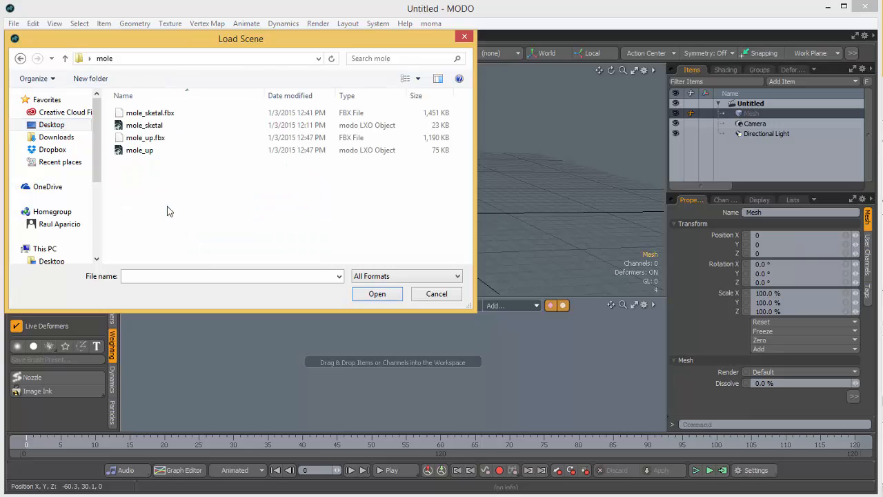
pyautogui.click(148, 126)
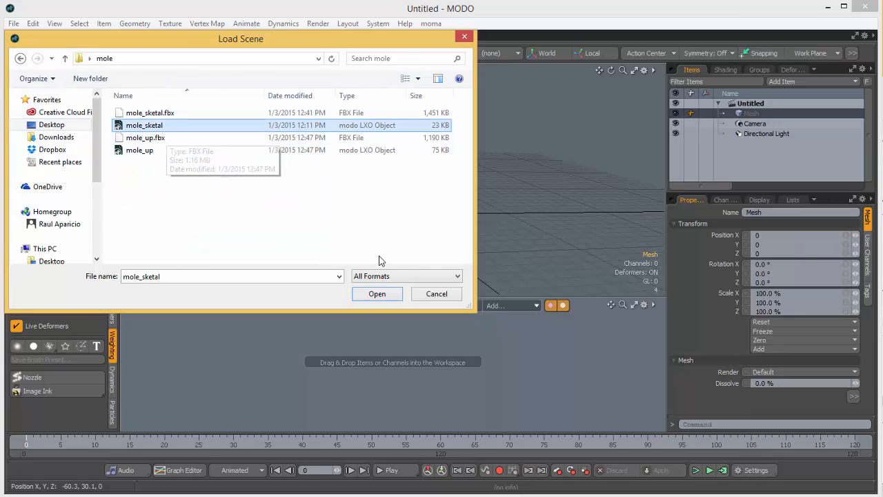
pyautogui.click(390, 295)
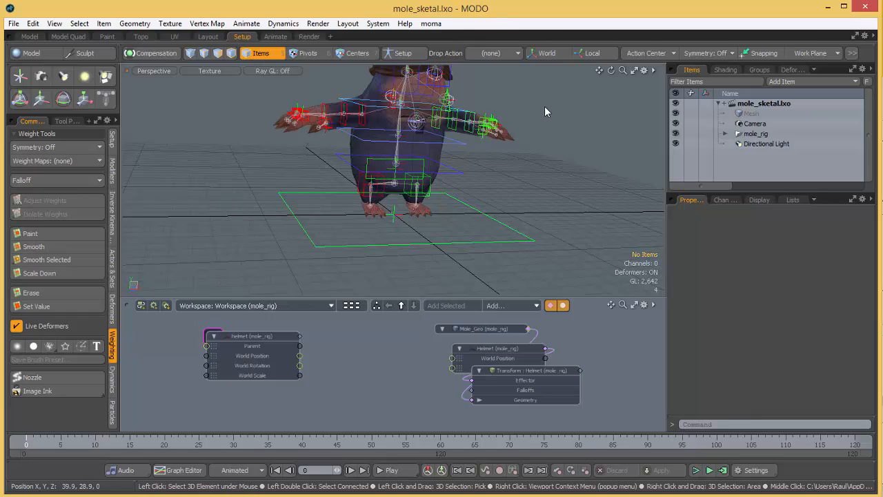
pyautogui.scroll(-3, 494, 125)
pyautogui.scroll(5, 493, 125)
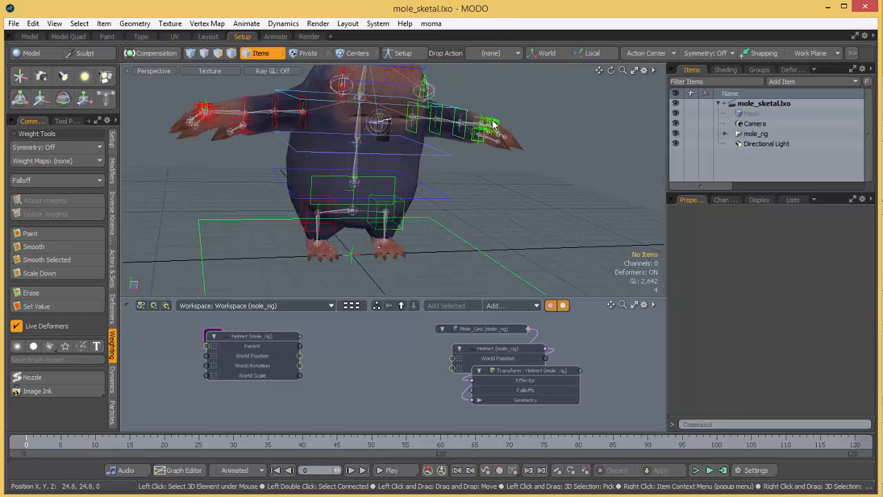
pyautogui.scroll(-3, 495, 126)
# Step: Delete the Mesh, Camera and Directional Light items, and select and expand the mole_rig group
pyautogui.click(764, 114)
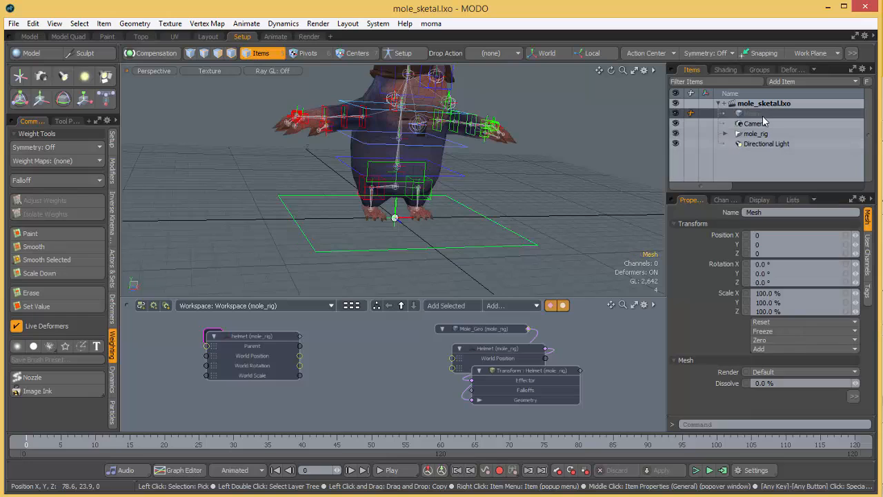
pyautogui.press('Delete')
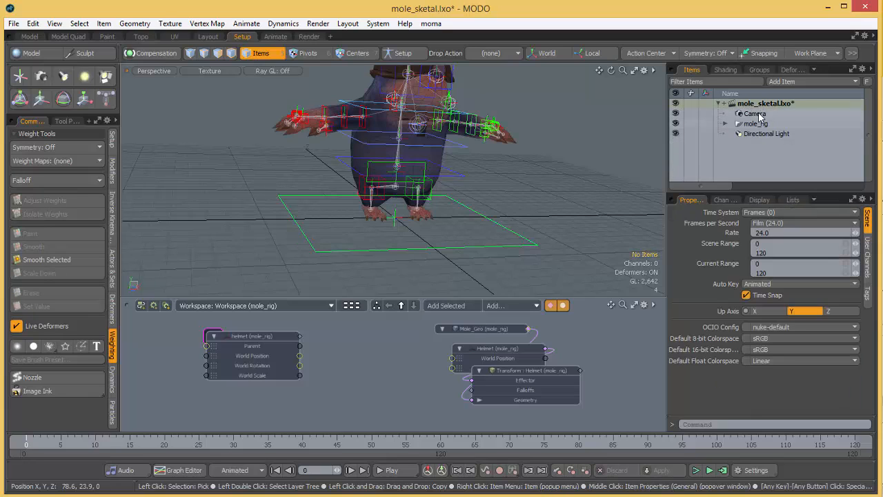
pyautogui.click(759, 114)
pyautogui.press('Delete')
pyautogui.click(762, 125)
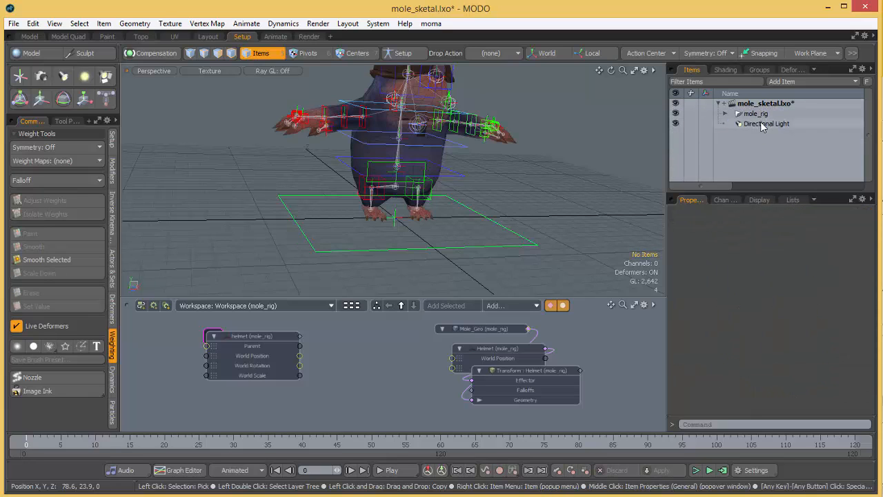
pyautogui.press('Delete')
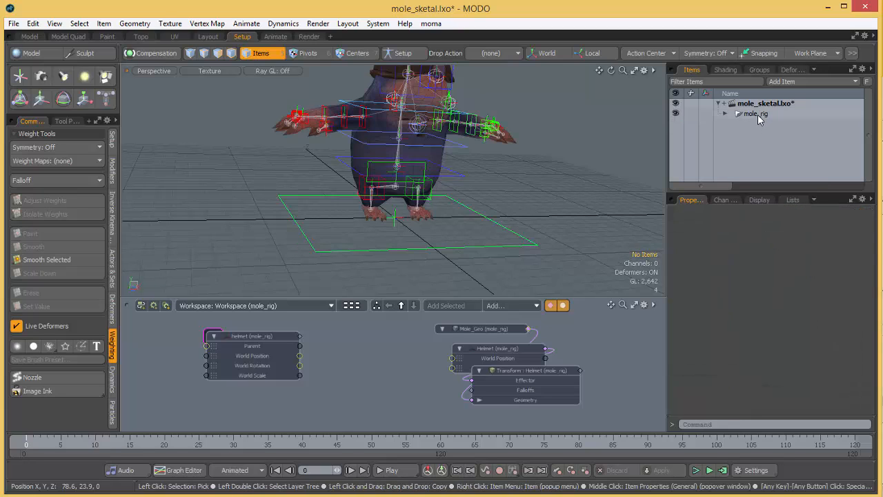
pyautogui.click(742, 113)
pyautogui.click(726, 115)
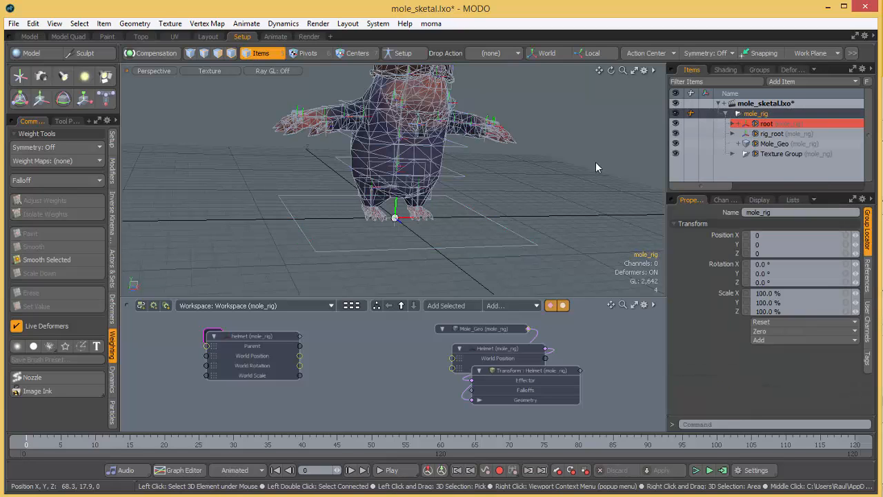
# Step: Switch to Notepad++ and skim the code of the unreal_bakeAnim.pl script
pyautogui.click(446, 323)
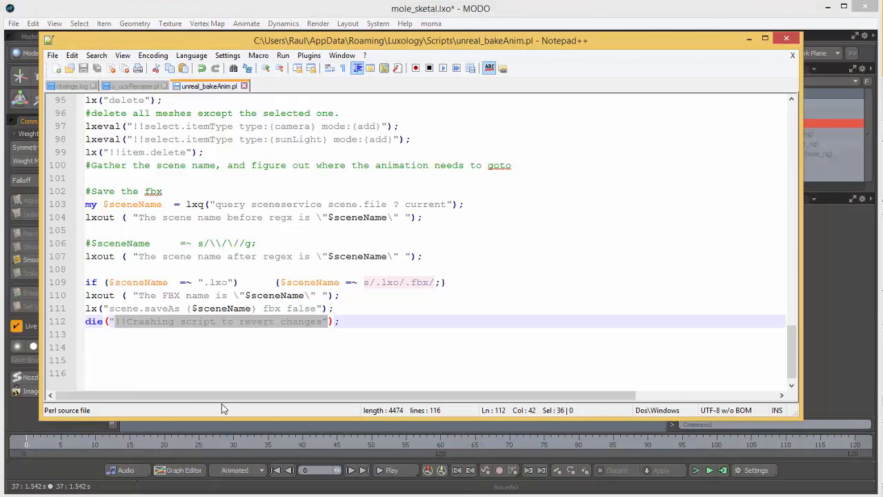
pyautogui.moveTo(303, 42); pyautogui.dragTo(338, 61)
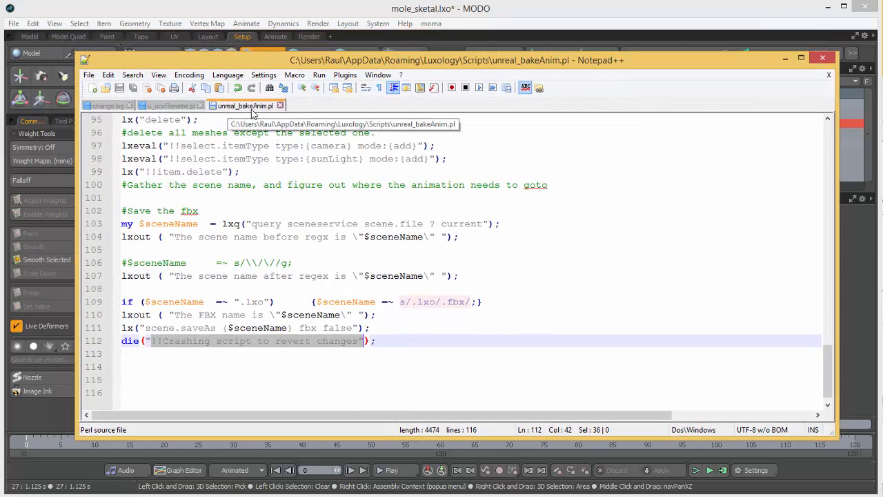
pyautogui.scroll(3, 289, 314)
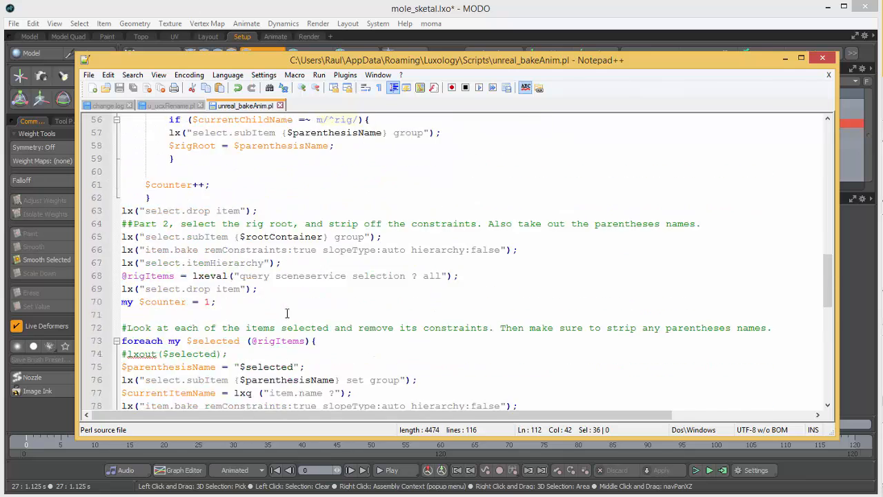
pyautogui.scroll(-13, 284, 314)
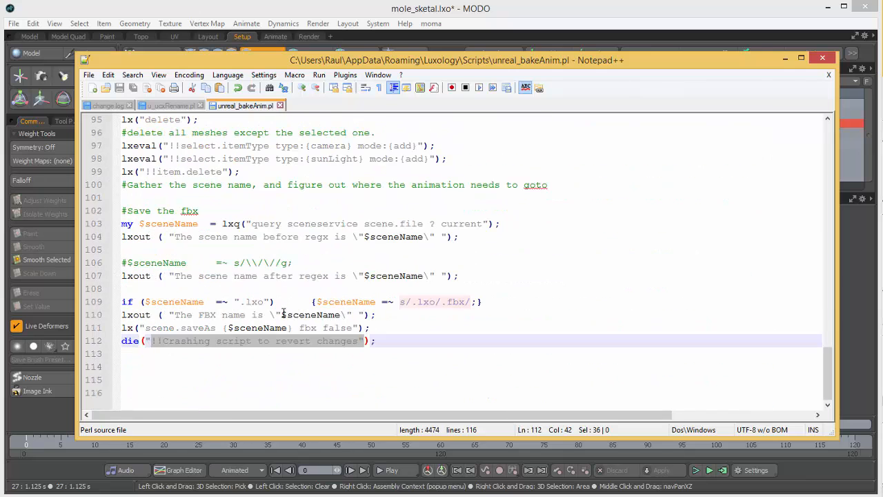
# Step: Highlight the scene.saveAs call on line 111 and the die call on line 112 for review
pyautogui.click(127, 328)
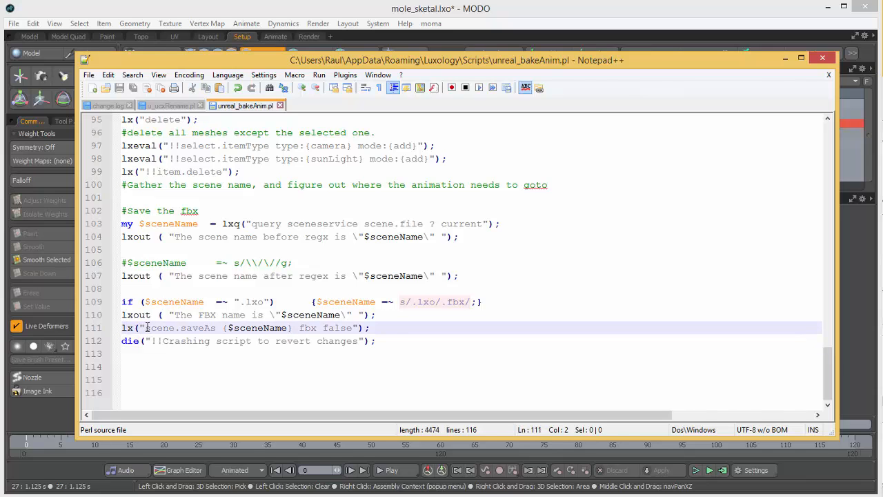
pyautogui.moveTo(146, 328); pyautogui.dragTo(310, 328)
pyautogui.moveTo(133, 341); pyautogui.dragTo(210, 340)
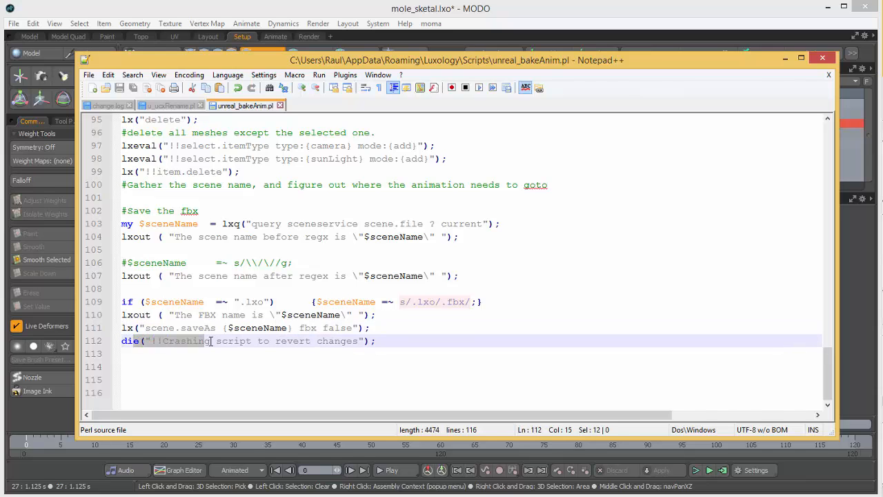
pyautogui.moveTo(135, 341); pyautogui.dragTo(251, 341)
pyautogui.click(132, 340)
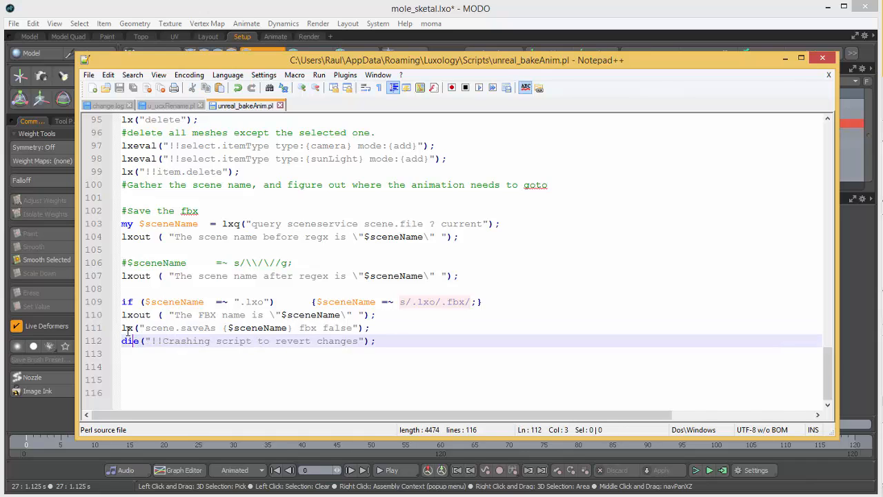
# Step: Try commenting out the scene.saveAs and die lines with #, and mark both comment characters for removal
pyautogui.click(128, 329)
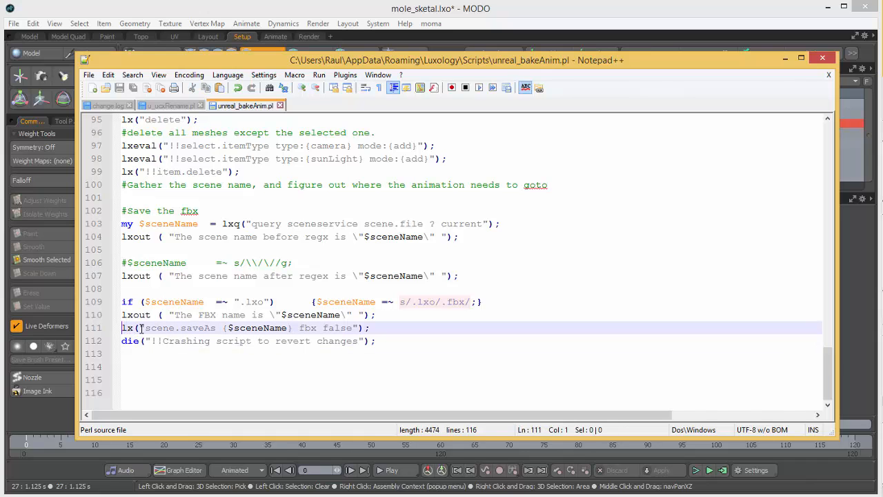
pyautogui.write('#')
pyautogui.press('Down')
pyautogui.press('Home')
pyautogui.write('#')
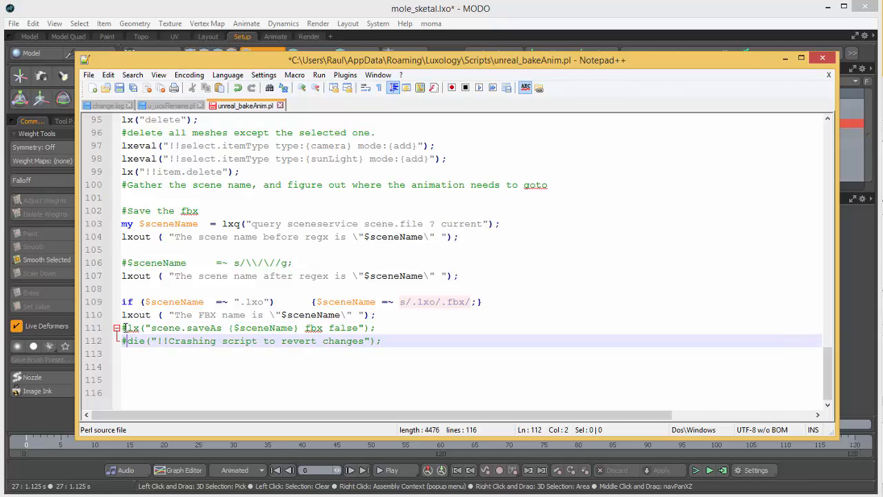
pyautogui.press('Up')
pyautogui.hotkey('shift', 'Left')
pyautogui.moveTo(126, 340)
pyautogui.mouseDown()
pyautogui.moveTo(121, 328)
pyautogui.moveTo(122, 341)
pyautogui.mouseUp()
# Step: Return to MODO and inspect the position constraint attached to the root item
pyautogui.click(785, 59)
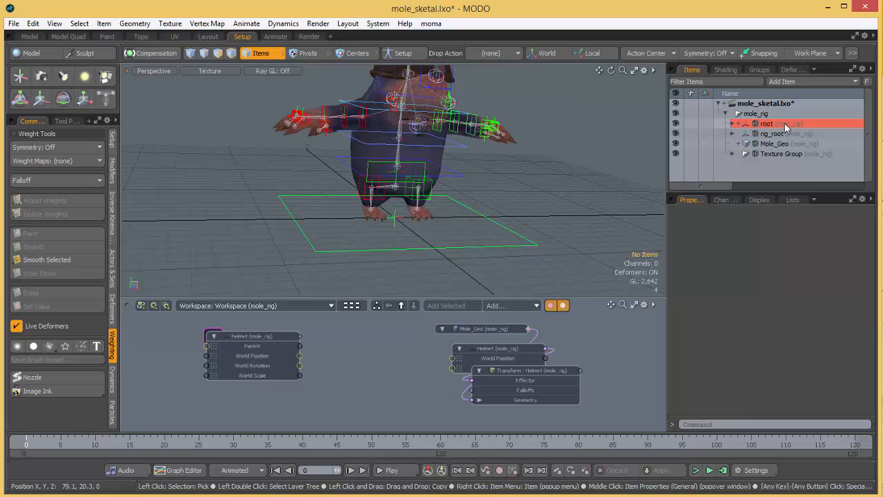
pyautogui.click(736, 125)
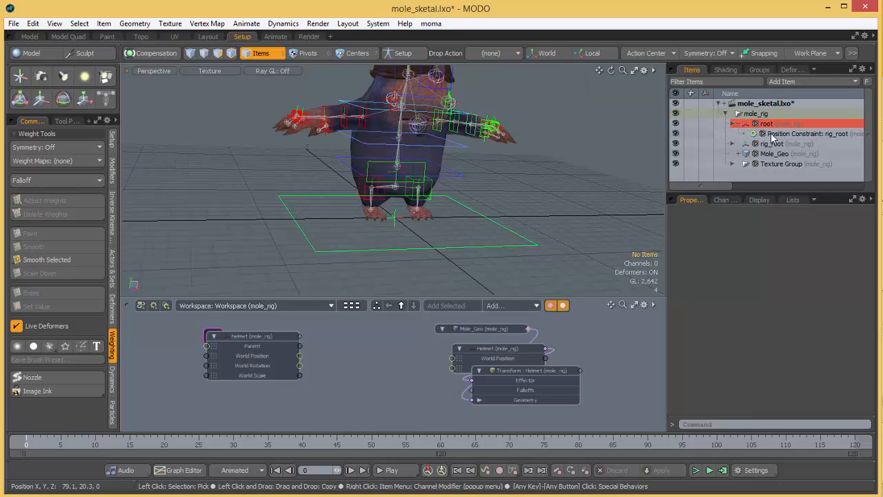
pyautogui.click(736, 124)
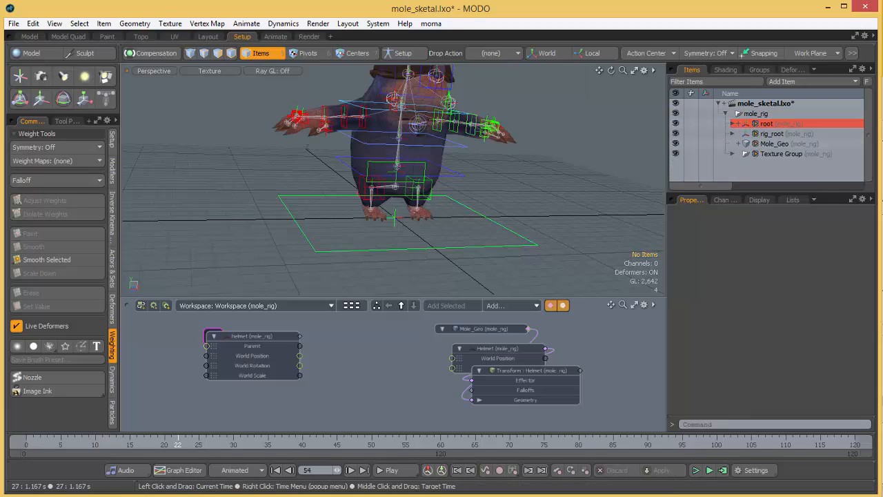
pyautogui.click(755, 114)
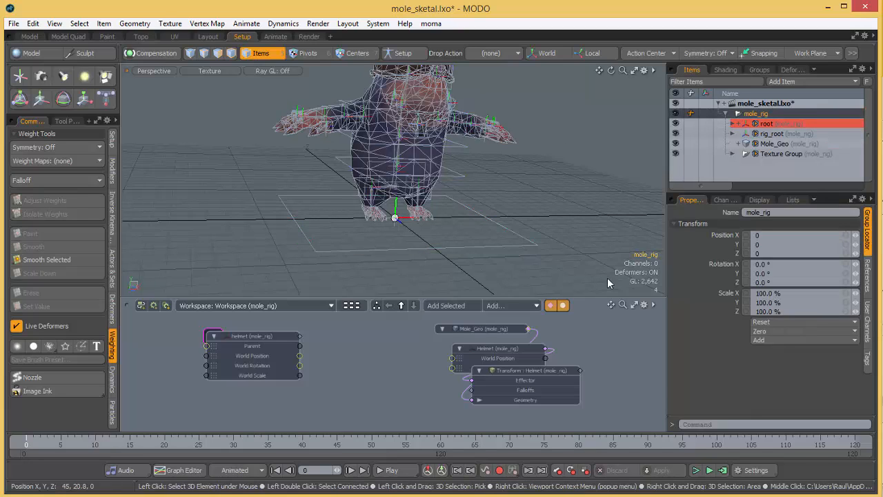
pyautogui.click(702, 422)
pyautogui.write('unreal_bakeAnim.pl')
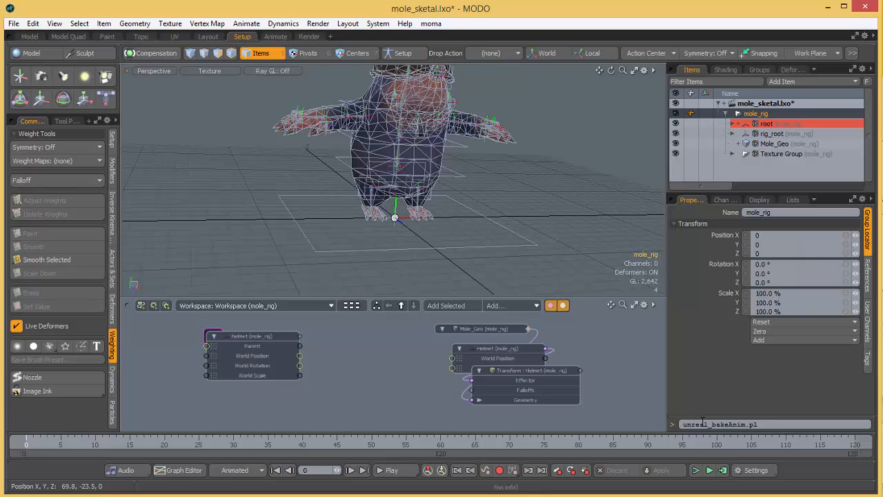
pyautogui.write('@')
pyautogui.click(773, 426)
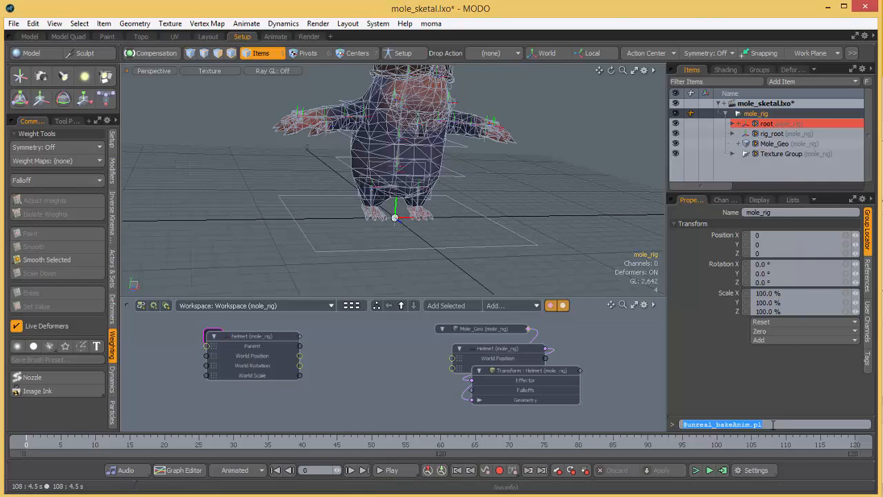
pyautogui.press('Return')
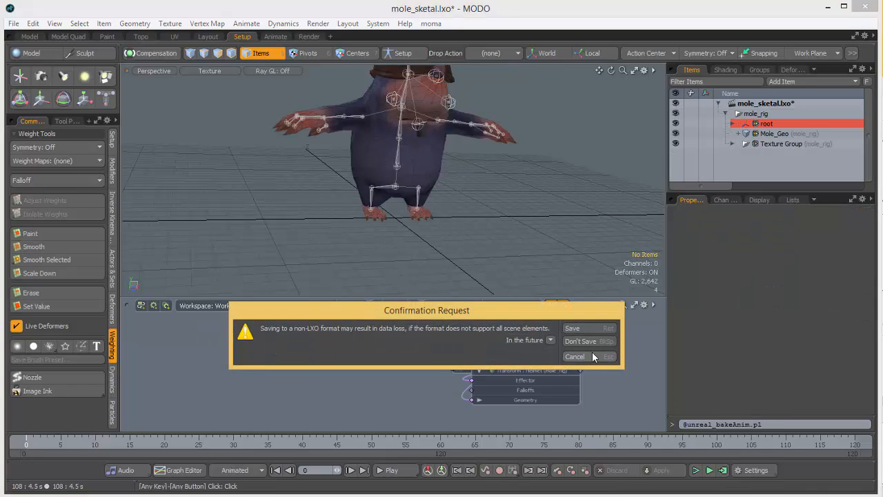
pyautogui.click(577, 330)
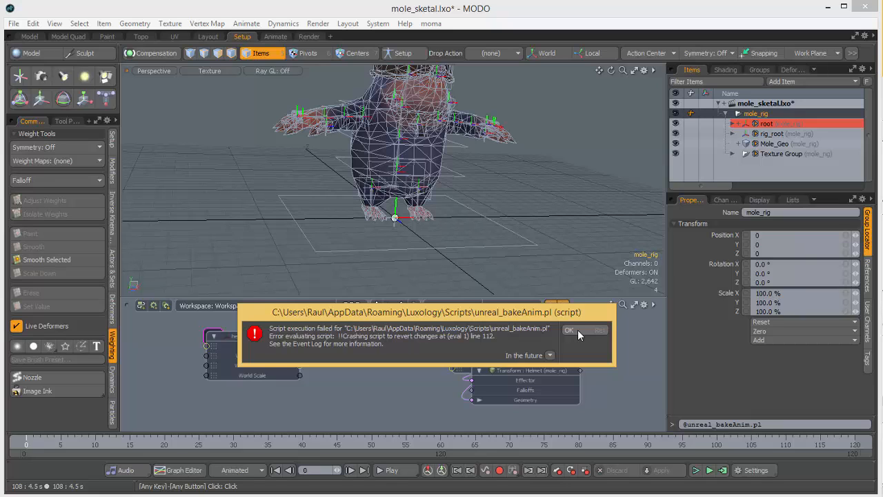
pyautogui.click(578, 330)
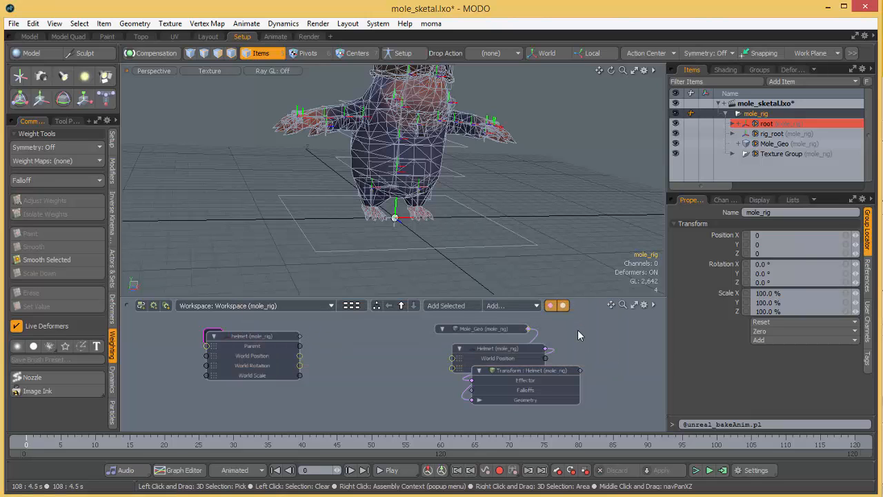
pyautogui.click(591, 153)
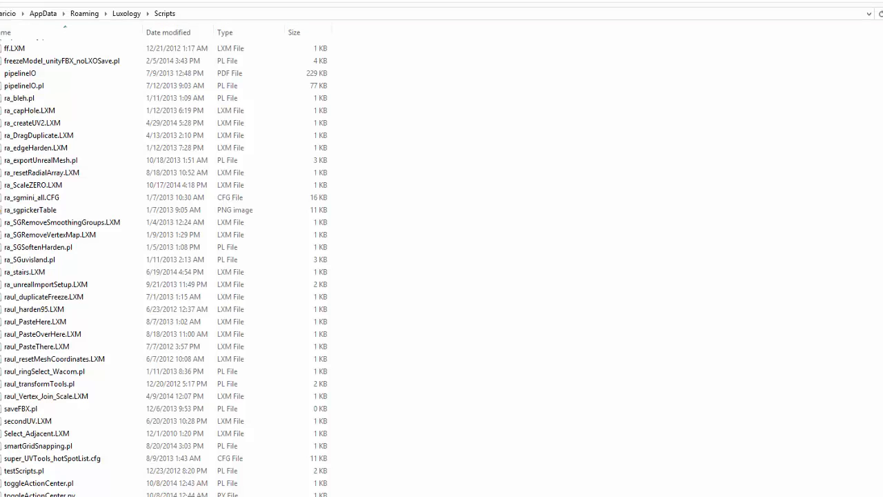
# Step: Switch to Notepad++, save unreal_bakeAnim.pl with the scene.saveAs and die lines commented out, and minimise the editor
pyautogui.hotkey('alt', 'Tab')
pyautogui.click(265, 302)
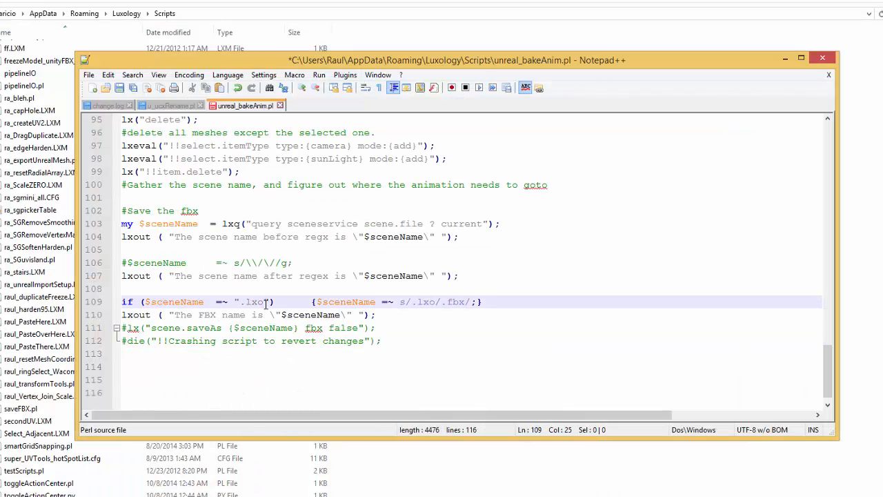
pyautogui.hotkey('ctrl', 's')
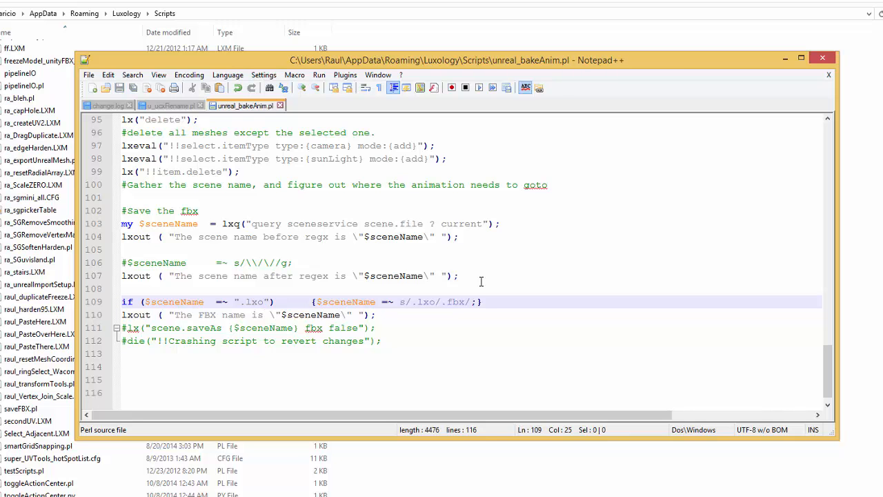
pyautogui.click(785, 59)
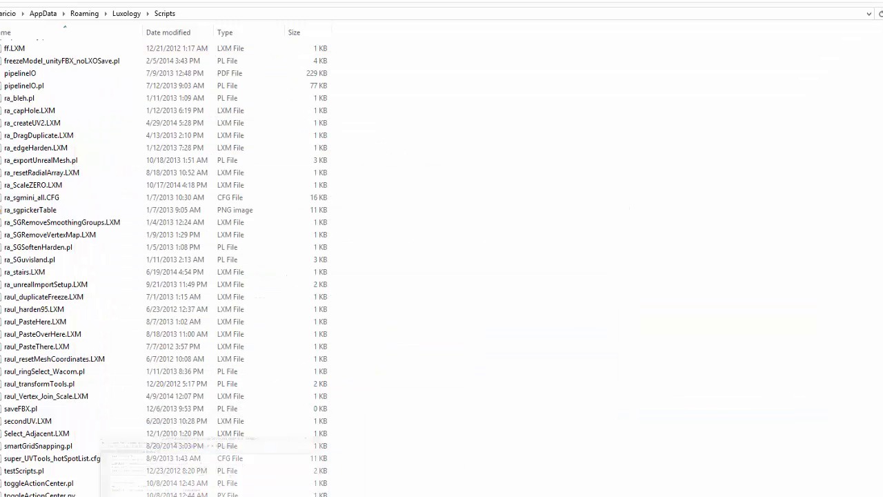
pyautogui.hotkey('alt', 'Tab')
pyautogui.click(711, 114)
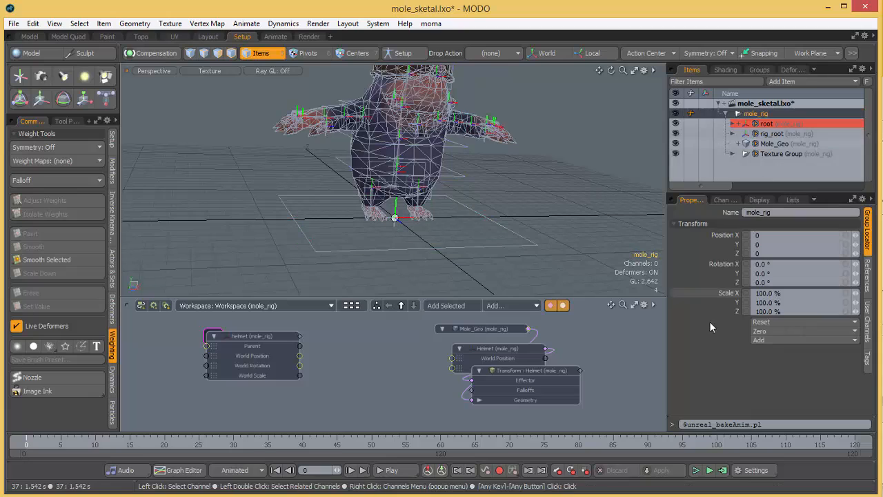
pyautogui.click(720, 423)
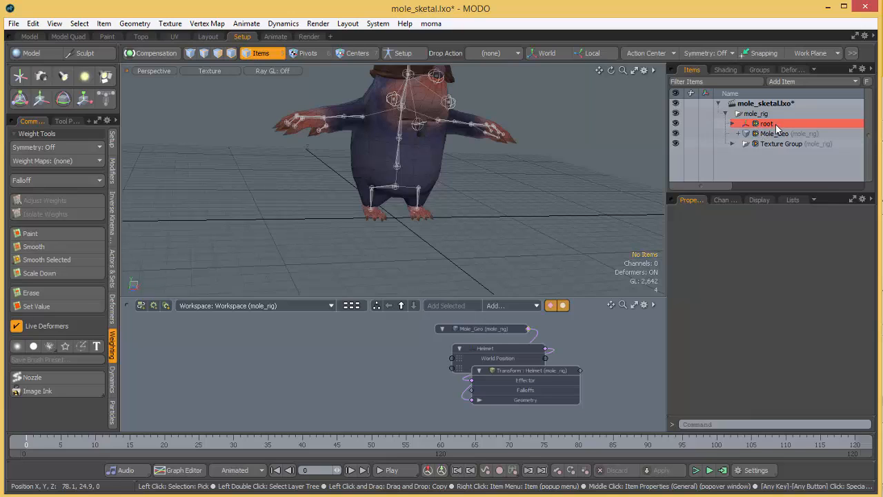
# Step: Examine the baked rig: the joint hierarchy under root, the root joint's keyframes and the Mole_Geo mesh
pyautogui.click(734, 124)
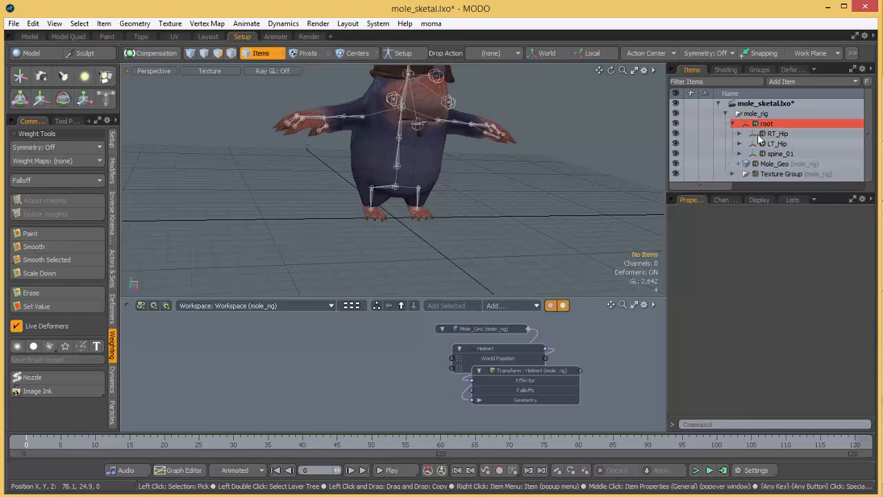
pyautogui.click(739, 133)
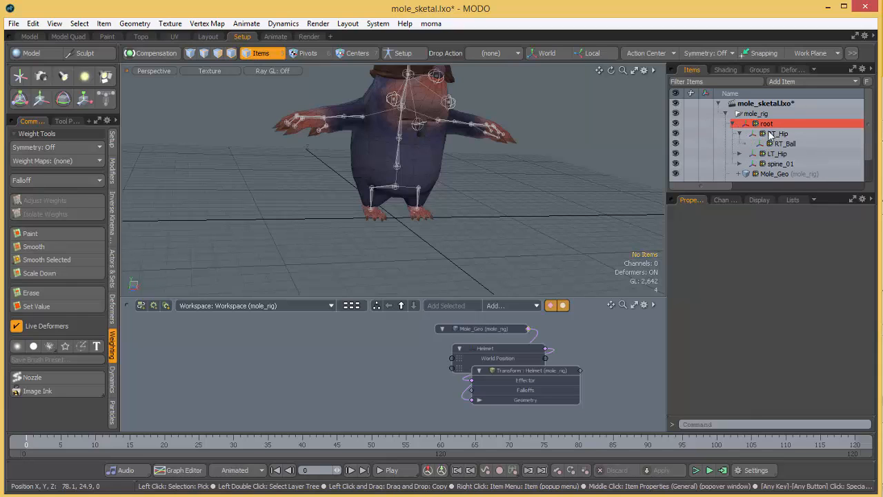
pyautogui.click(739, 134)
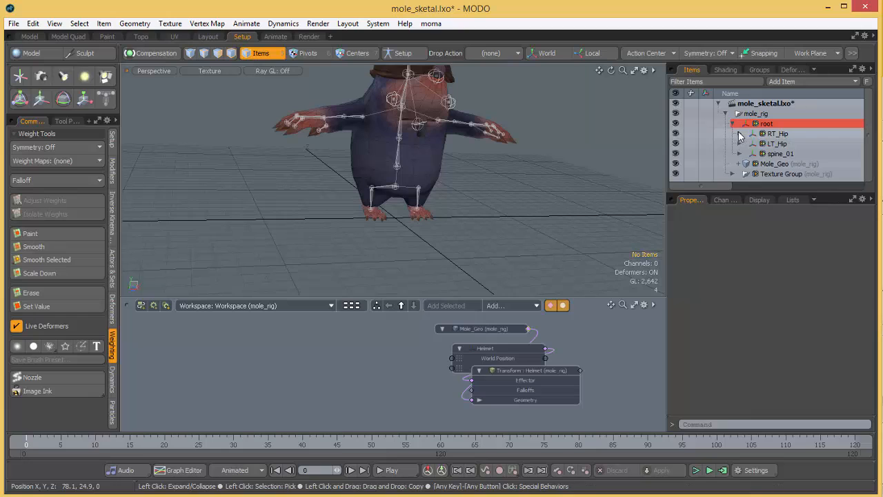
pyautogui.click(732, 124)
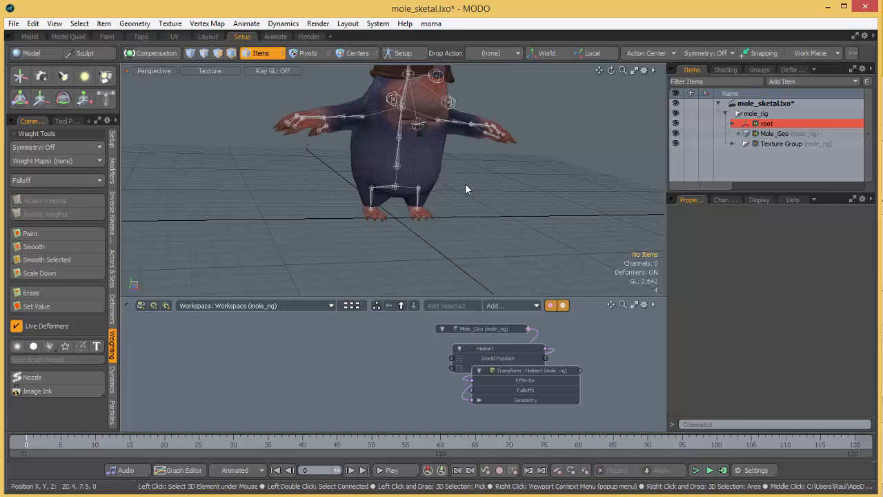
pyautogui.click(397, 188)
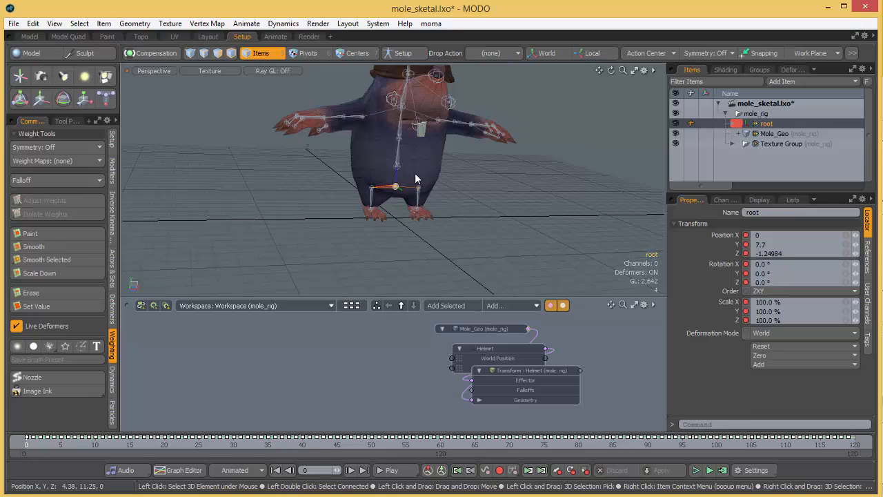
pyautogui.click(421, 171)
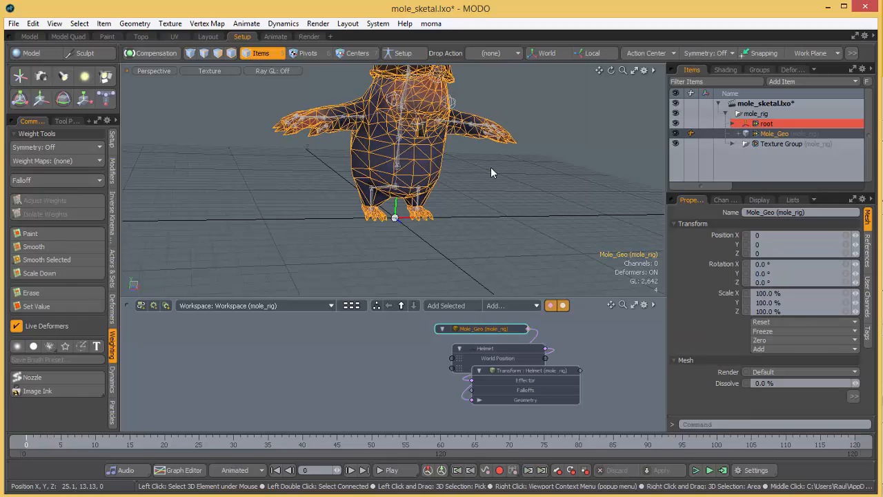
pyautogui.click(491, 168)
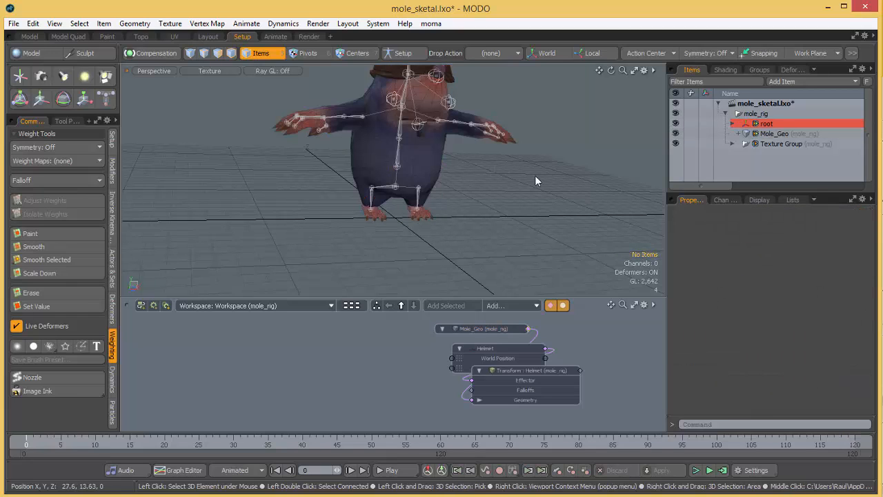
pyautogui.scroll(2, 509, 201)
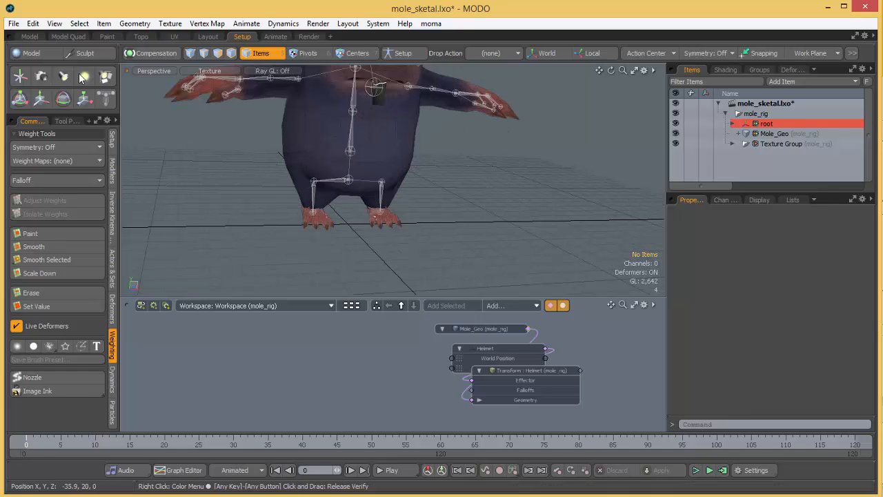
pyautogui.click(14, 24)
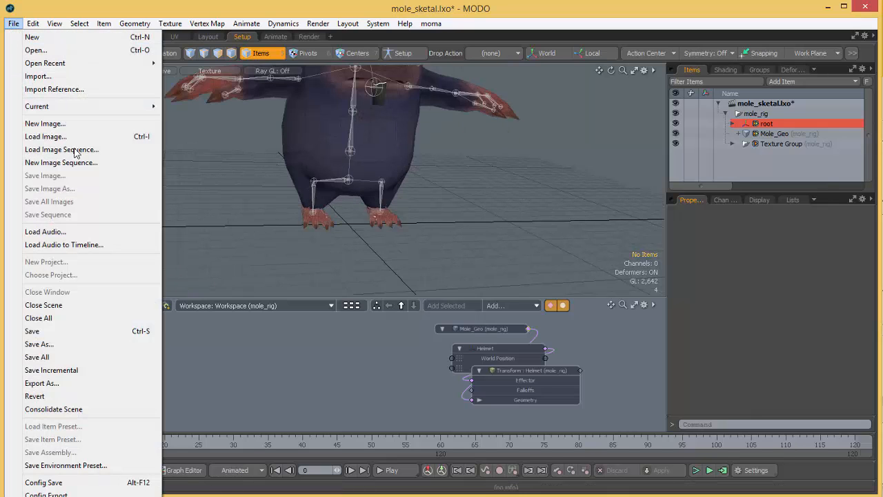
pyautogui.click(72, 384)
pyautogui.click(435, 292)
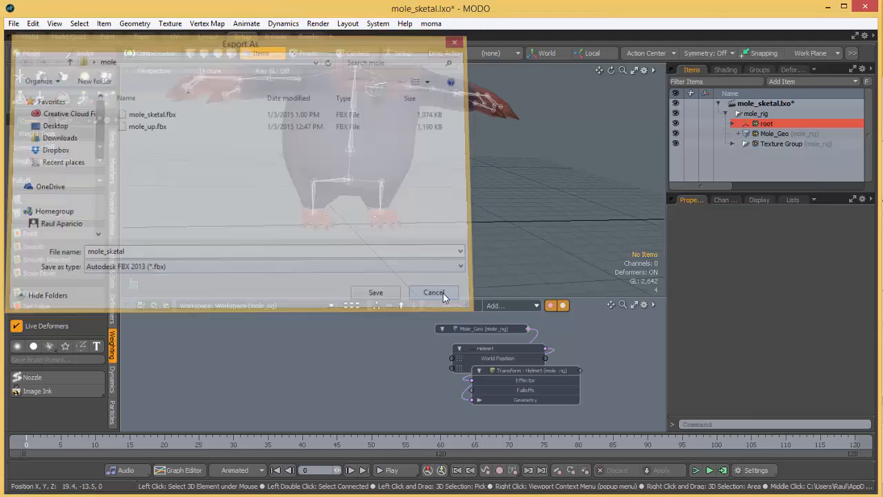
# Step: Review the FBX I/O preferences and export the scene in Autodesk FBX 2013 format, overwriting mole_sketal.fbx
pyautogui.click(378, 24)
pyautogui.click(398, 36)
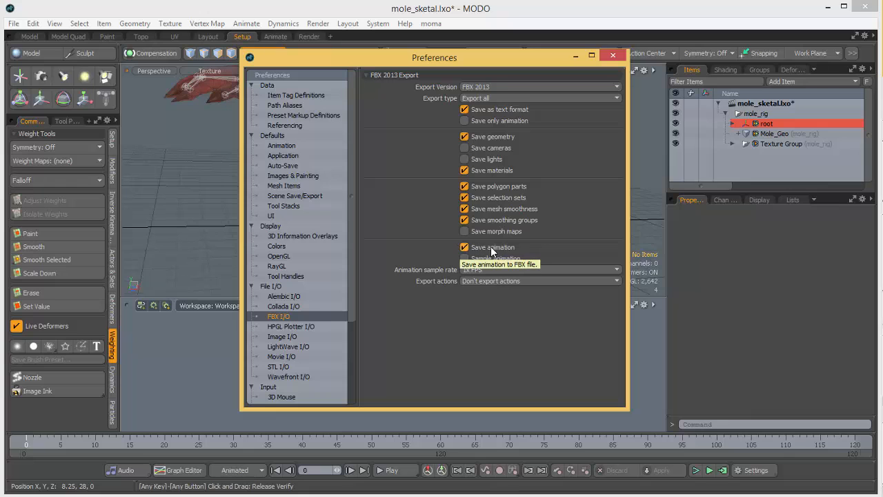
pyautogui.click(16, 25)
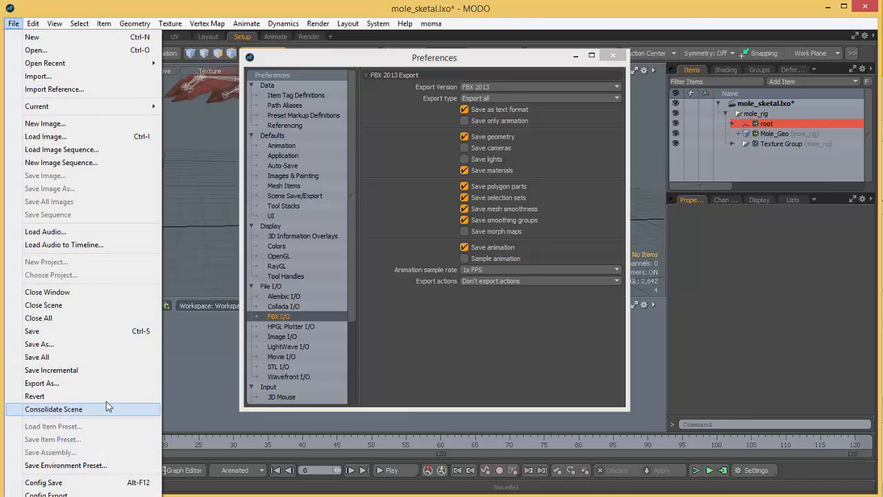
pyautogui.click(41, 383)
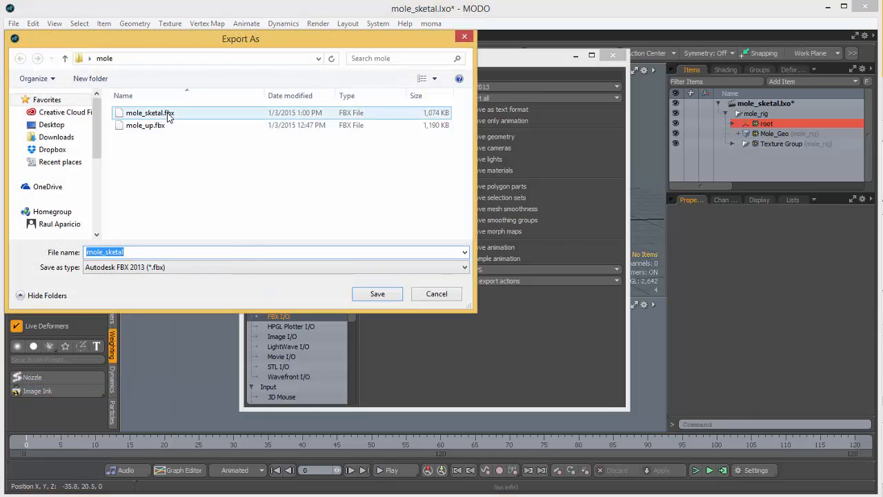
pyautogui.click(165, 114)
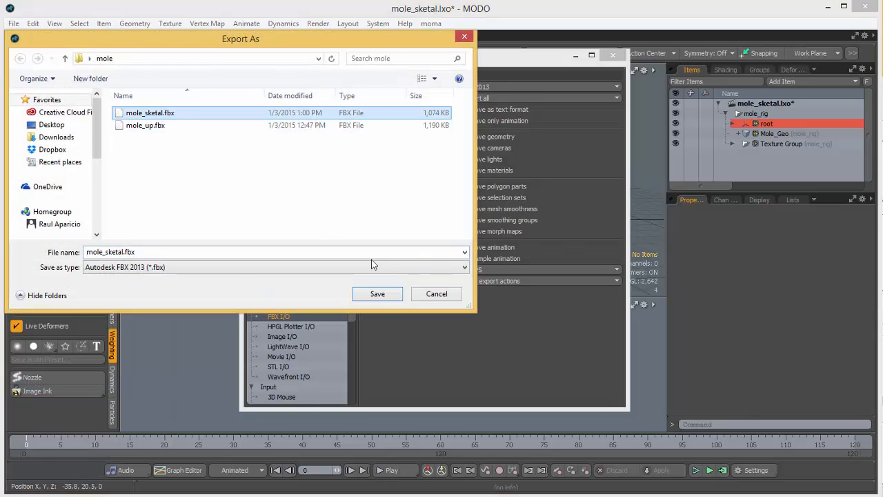
pyautogui.click(380, 297)
pyautogui.click(497, 334)
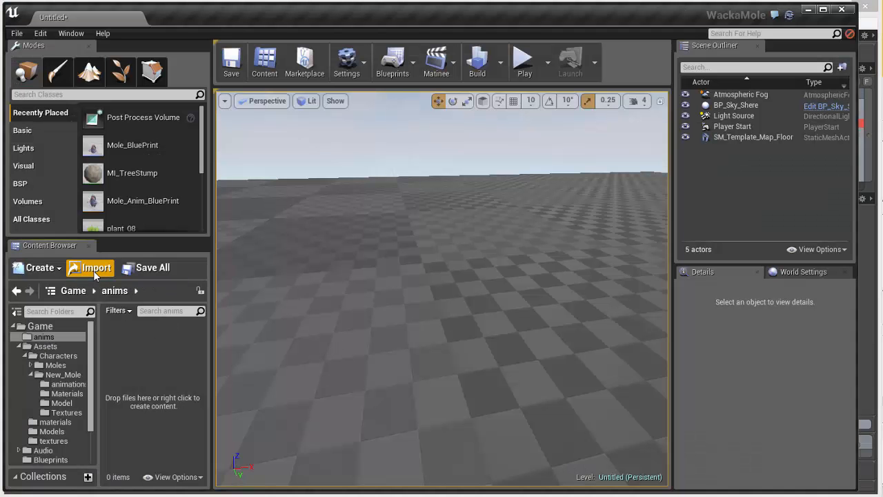
# Step: Import mole_sketal.fbx into the anims folder of the Unreal project as a skeletal mesh with animations
pyautogui.click(93, 271)
pyautogui.click(145, 98)
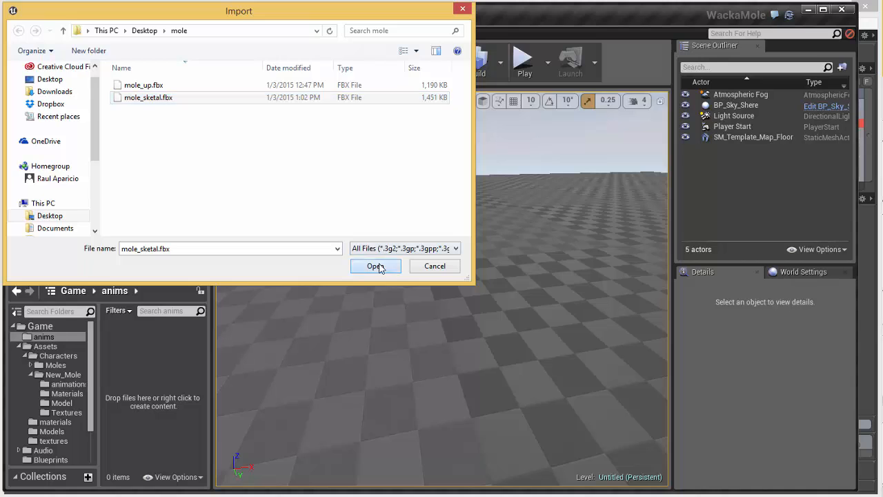
pyautogui.click(376, 267)
pyautogui.moveTo(485, 229); pyautogui.dragTo(462, 71)
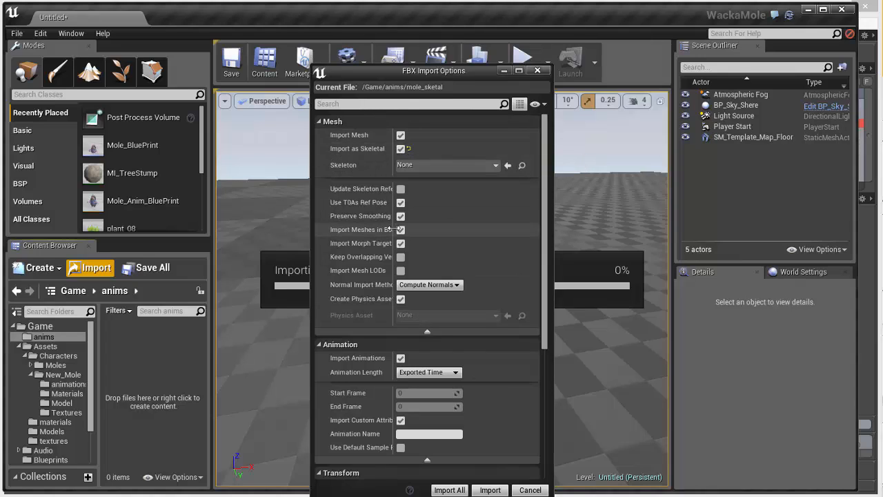
pyautogui.moveTo(393, 224); pyautogui.dragTo(442, 219)
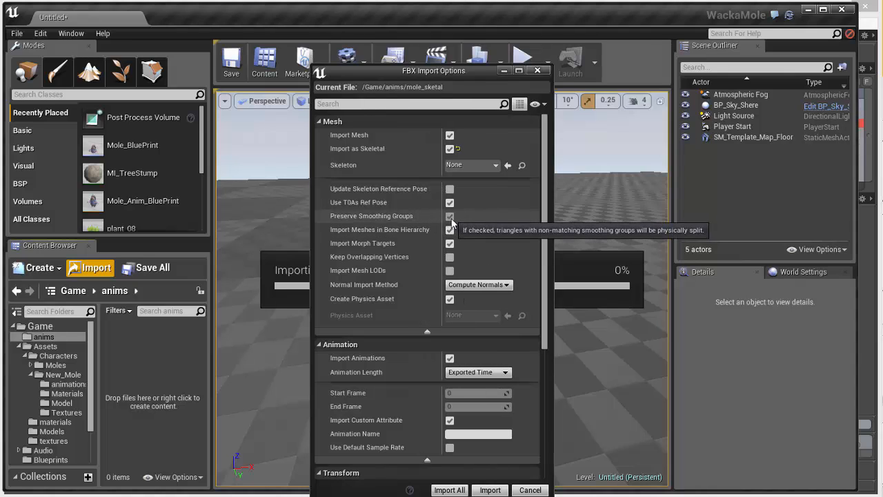
pyautogui.click(490, 490)
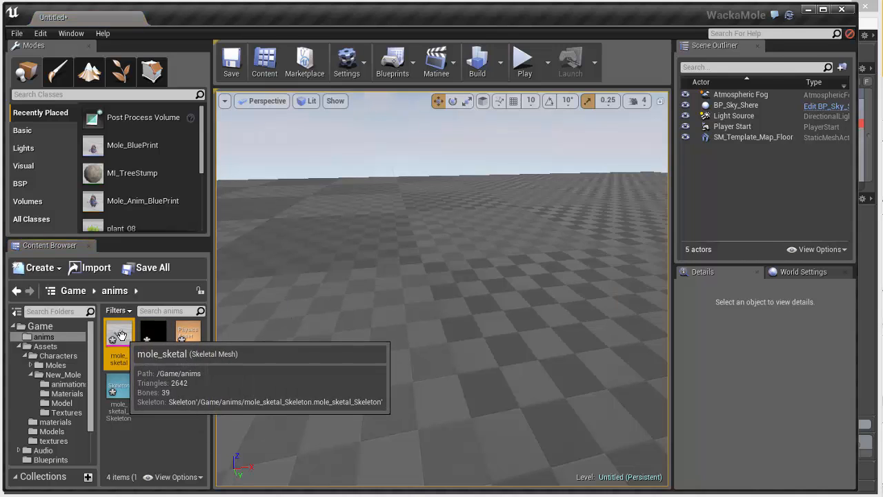
# Step: Open the imported mole_sketal skeletal mesh and examine its orientation in the preview
pyautogui.doubleClick(126, 336)
pyautogui.moveTo(336, 264); pyautogui.dragTo(225, 256)
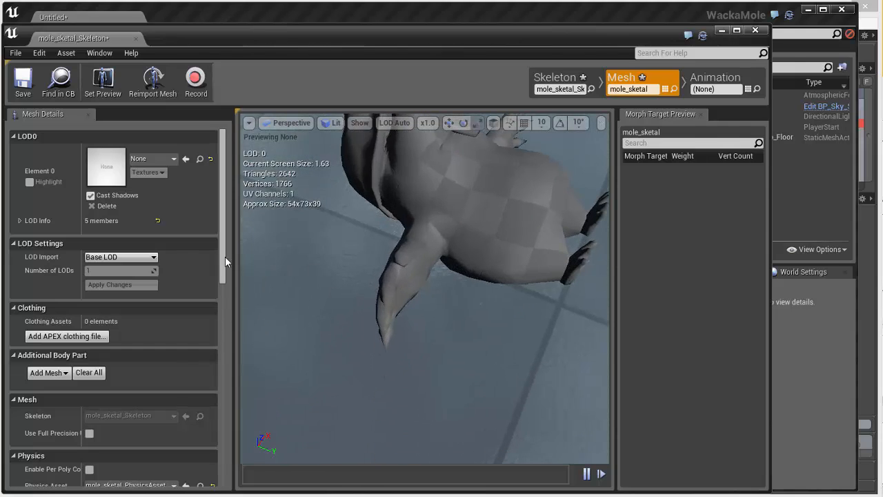
pyautogui.moveTo(378, 238); pyautogui.dragTo(382, 263, button='right')
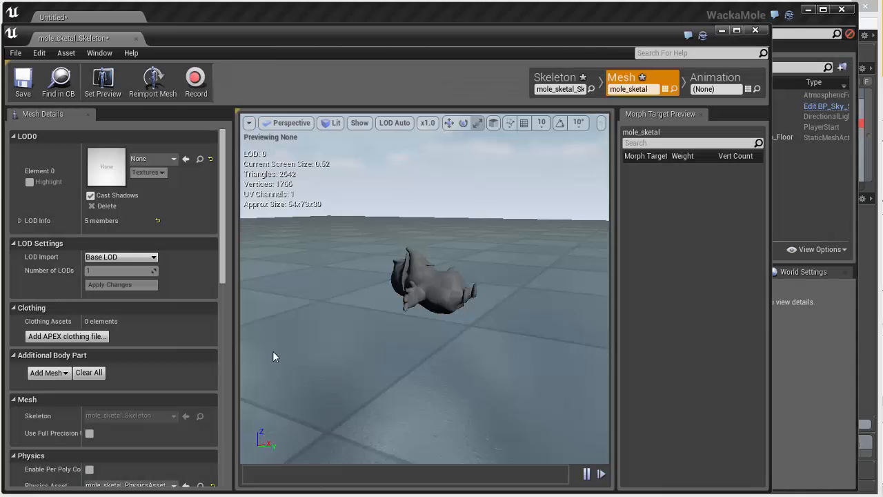
# Step: Set the mesh's import rotation roll to 90, reimport it and check the mole in the preview
pyautogui.moveTo(222, 272); pyautogui.dragTo(223, 345)
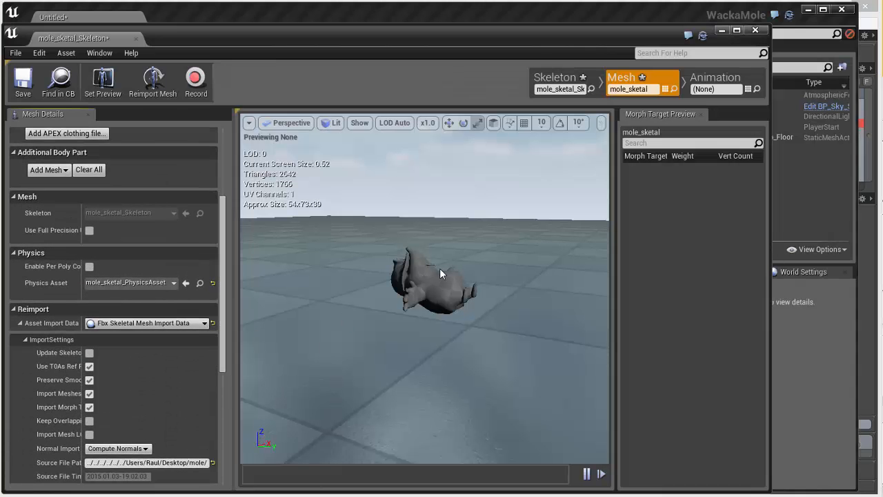
pyautogui.click(439, 270)
pyautogui.scroll(-6, 223, 300)
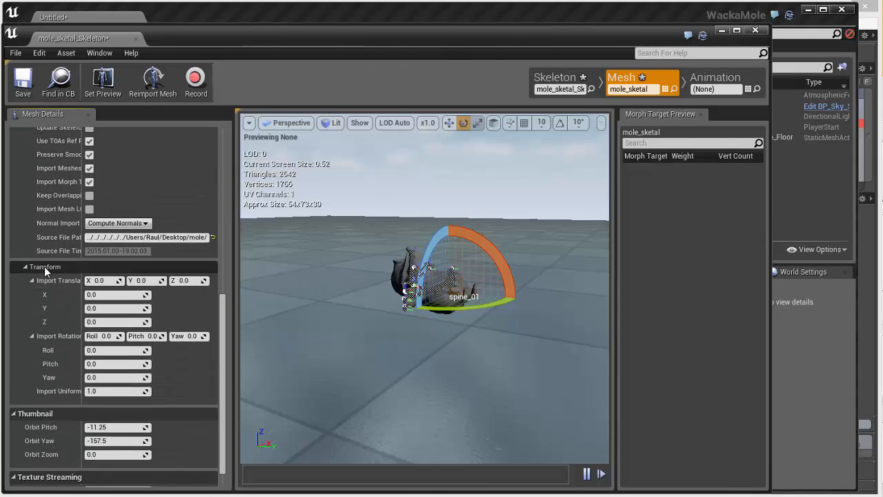
pyautogui.click(115, 336)
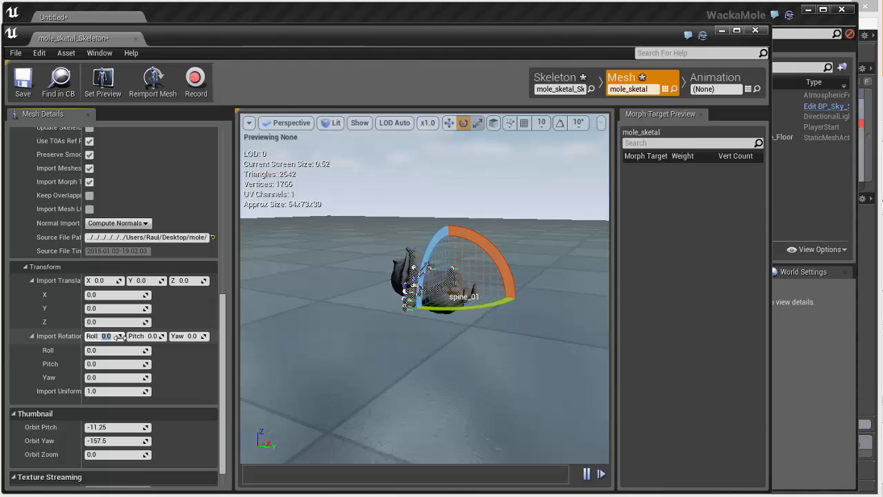
pyautogui.click(150, 89)
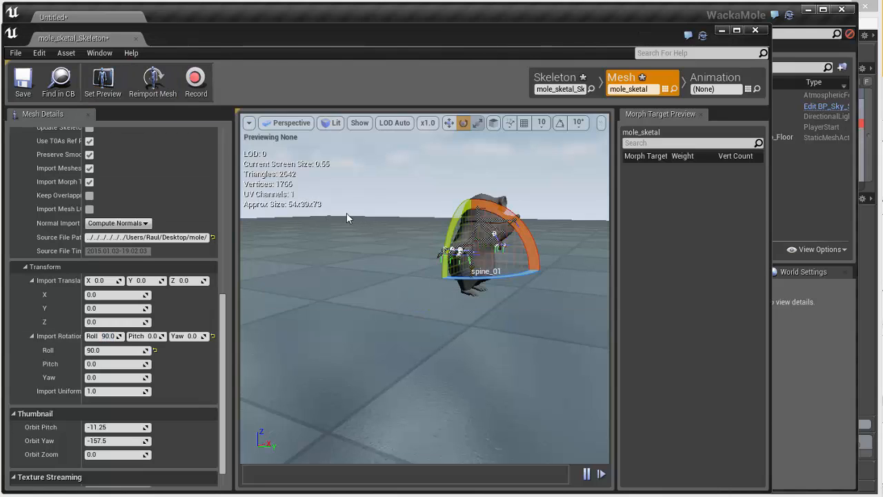
pyautogui.moveTo(346, 212)
pyautogui.mouseDown(button='right')
pyautogui.moveTo(311, 214)
pyautogui.moveTo(351, 204)
pyautogui.moveTo(316, 210)
pyautogui.moveTo(344, 212)
pyautogui.mouseUp(button='right')
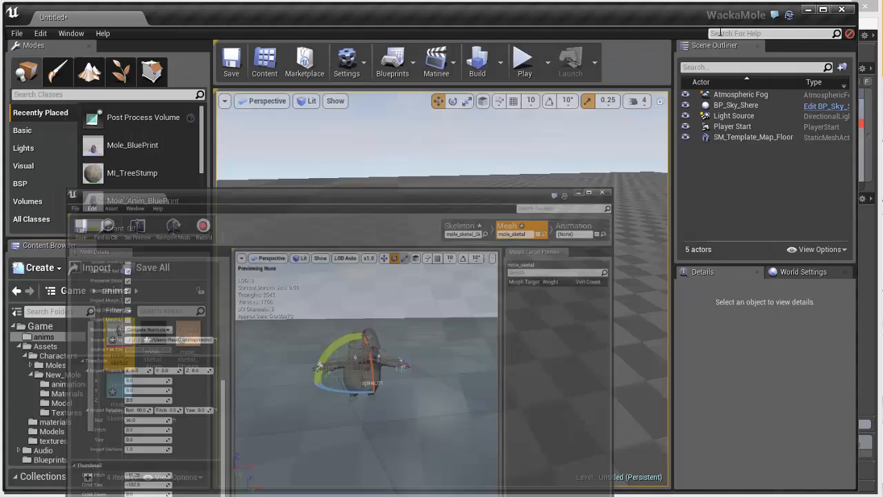
# Step: Minimise the Unreal windows, return to MODO and close the Preferences window
pyautogui.click(722, 30)
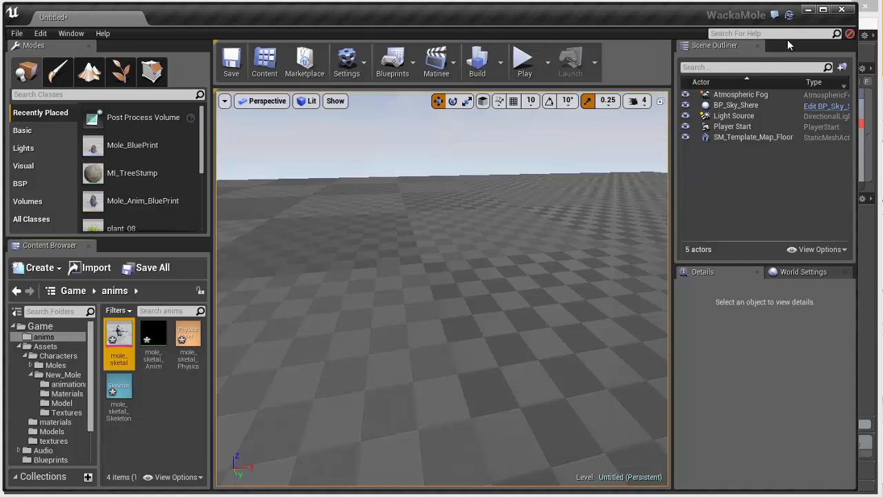
pyautogui.click(808, 10)
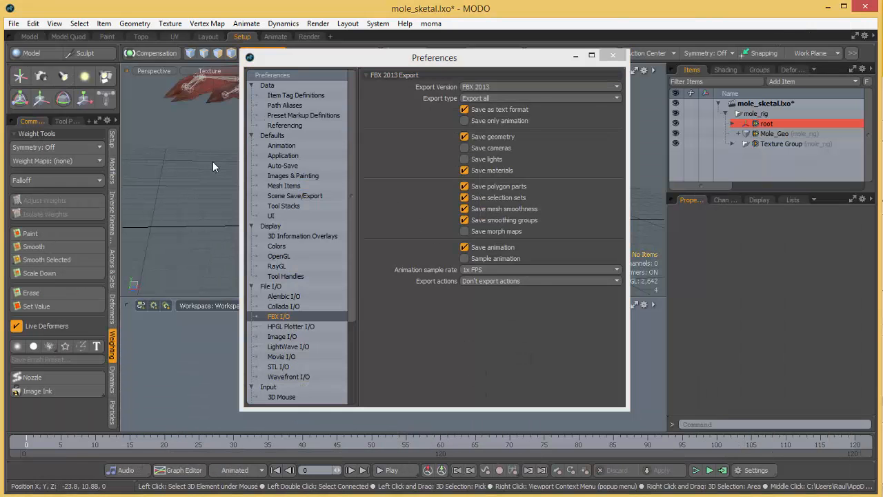
pyautogui.click(613, 55)
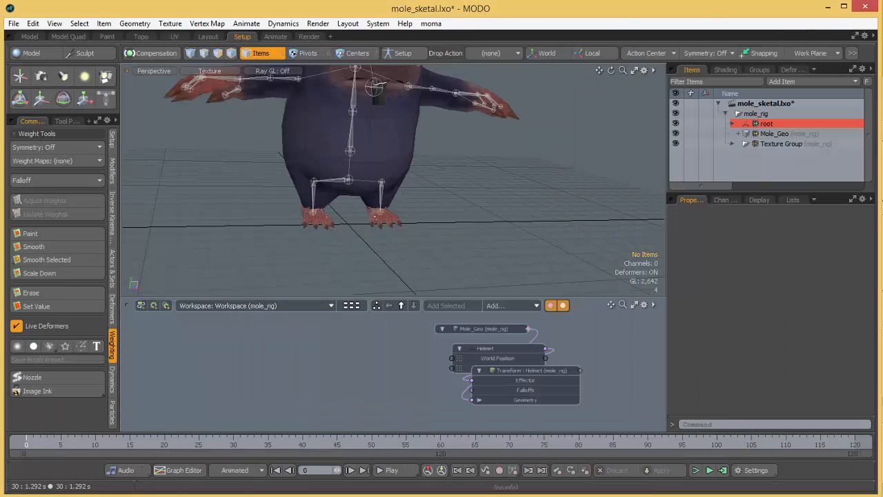
pyautogui.scroll(-2, 289, 192)
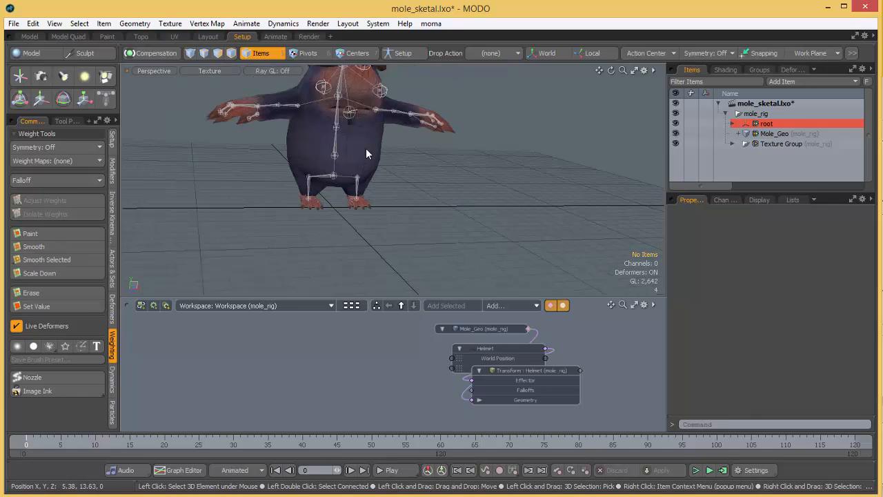
# Step: Close the mole_sketal scene without saving its changes
pyautogui.rightClick(733, 101)
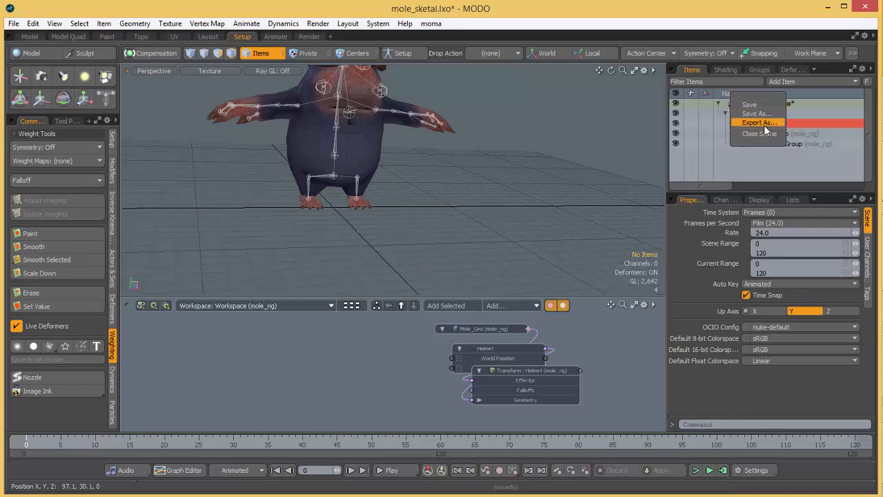
pyautogui.click(759, 133)
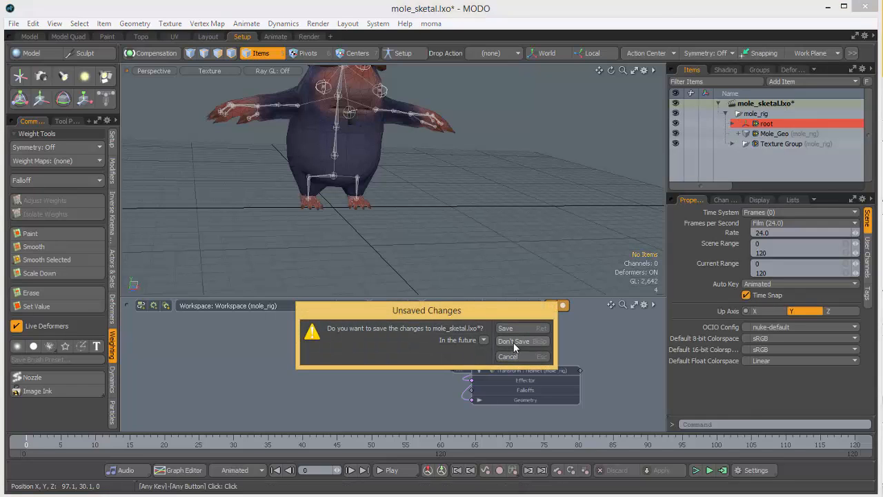
pyautogui.click(513, 341)
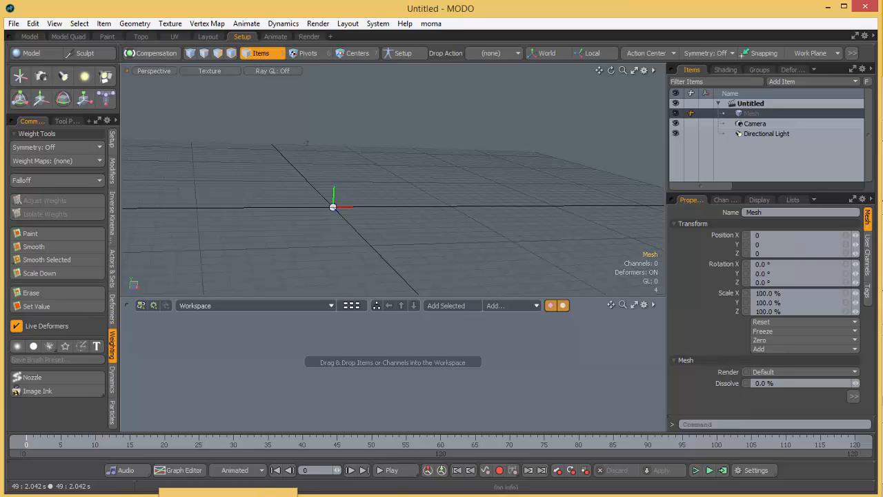
# Step: Switch to Unreal, place the mole_sketal mesh in the level, and view and minimise its mesh editor
pyautogui.click(228, 495)
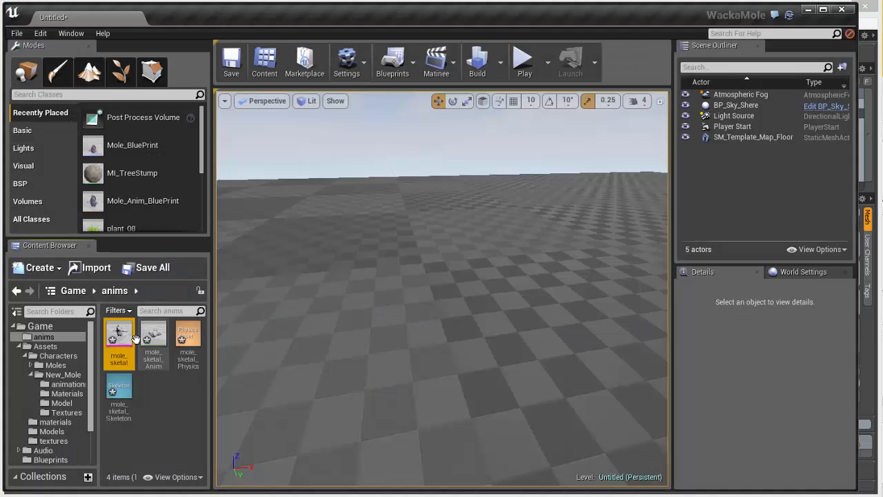
pyautogui.moveTo(135, 338); pyautogui.dragTo(393, 329)
pyautogui.doubleClick(119, 388)
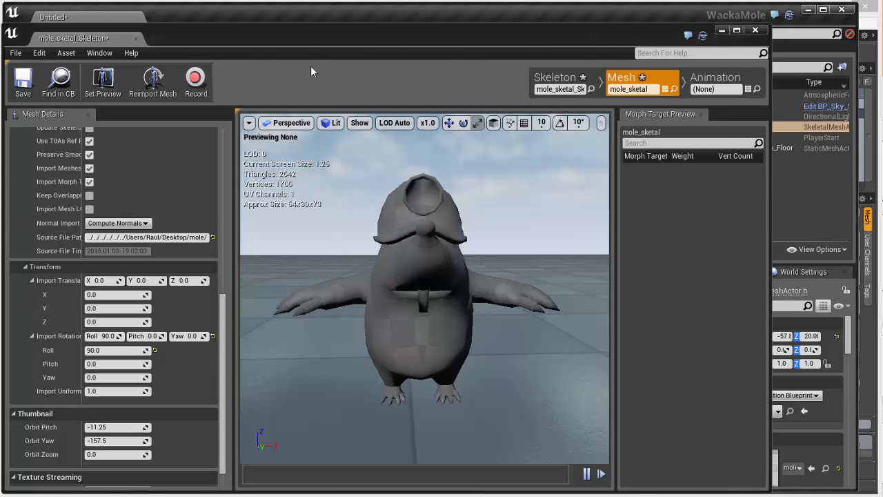
pyautogui.click(722, 31)
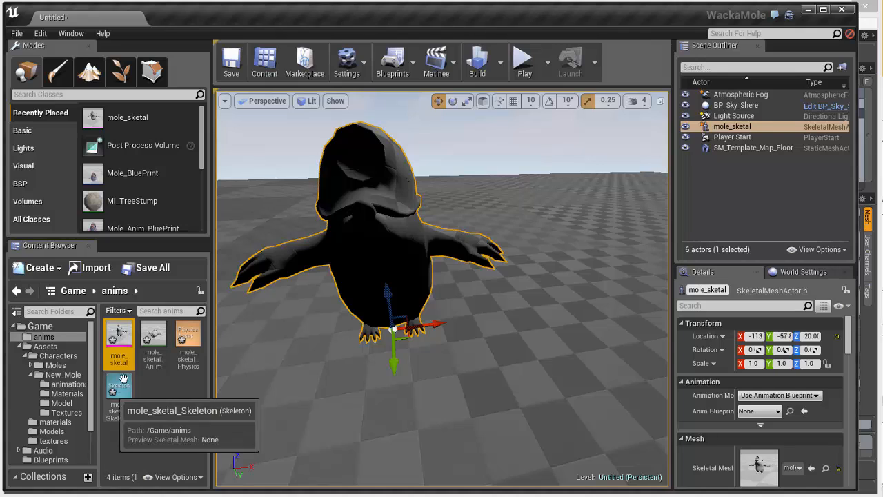
# Step: Assign the Mole_inst material from Characters/New_Mole/Materials to Element 0 of the mole_sketal mesh and check the textured mole in the preview
pyautogui.scroll(-1, 67, 414)
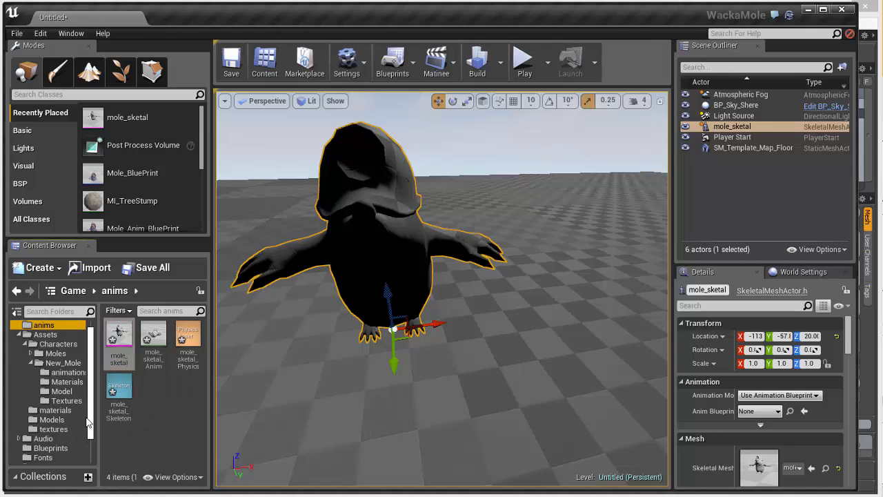
pyautogui.click(67, 410)
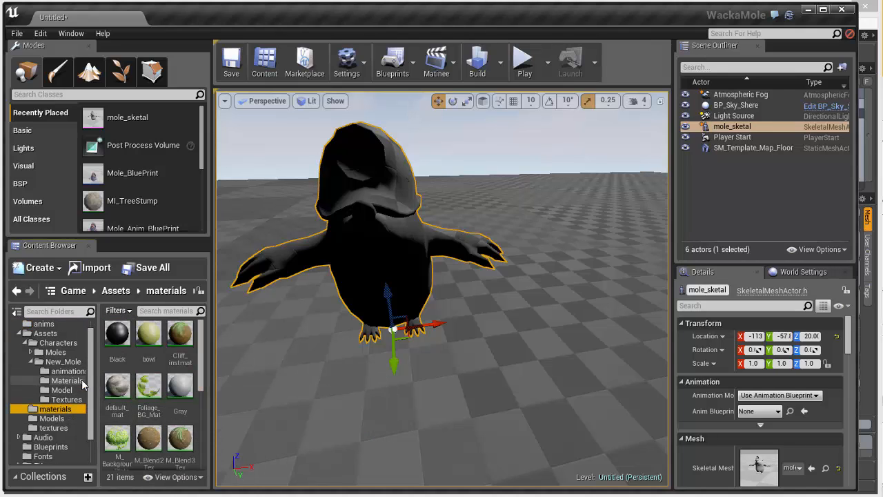
pyautogui.click(67, 380)
pyautogui.click(117, 335)
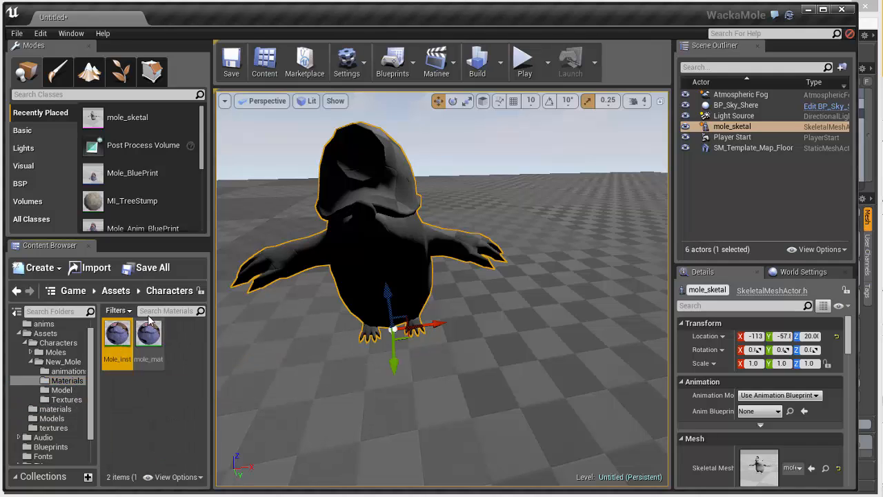
pyautogui.click(228, 496)
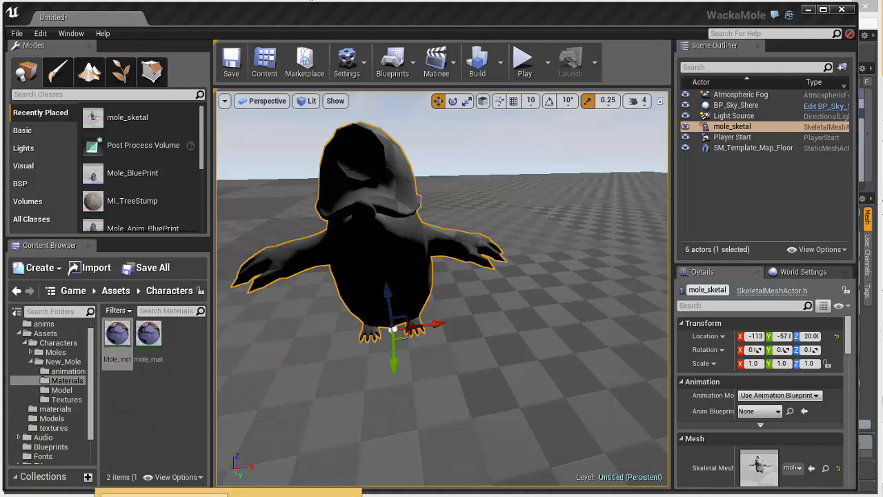
pyautogui.click(294, 495)
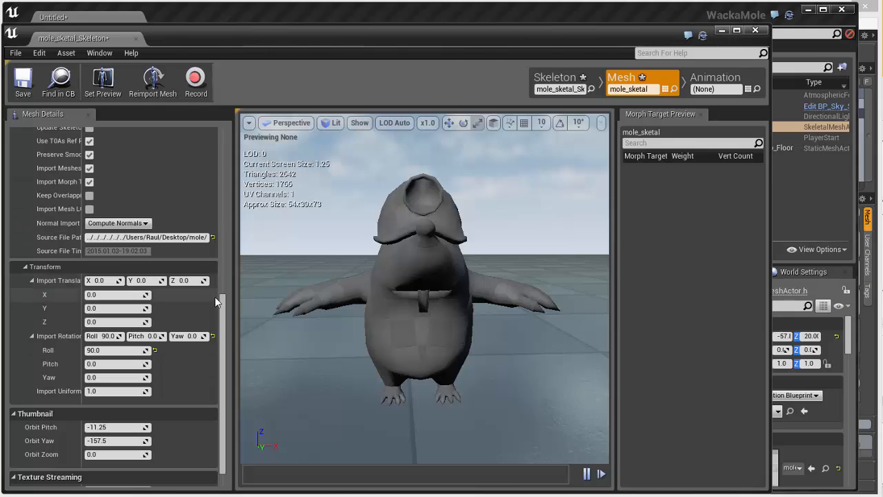
pyautogui.moveTo(222, 302); pyautogui.dragTo(231, 128)
pyautogui.click(186, 158)
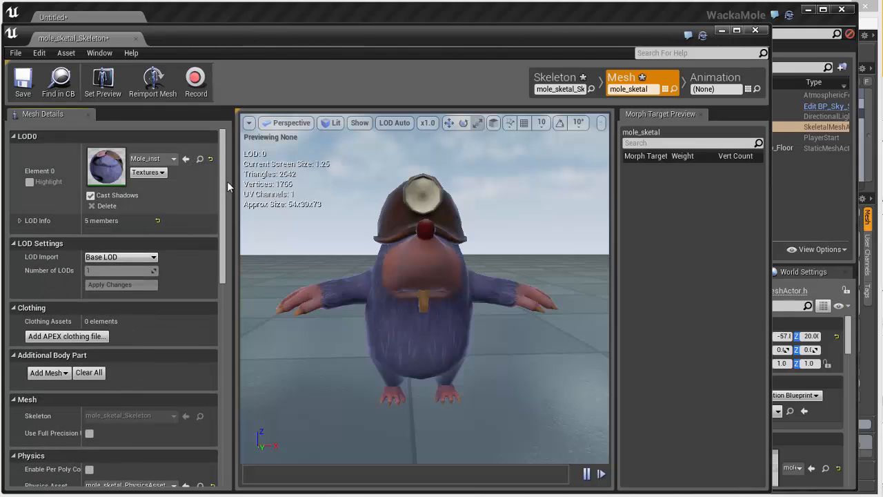
pyautogui.moveTo(429, 275)
pyautogui.mouseDown()
pyautogui.moveTo(418, 273)
pyautogui.moveTo(432, 274)
pyautogui.mouseUp()
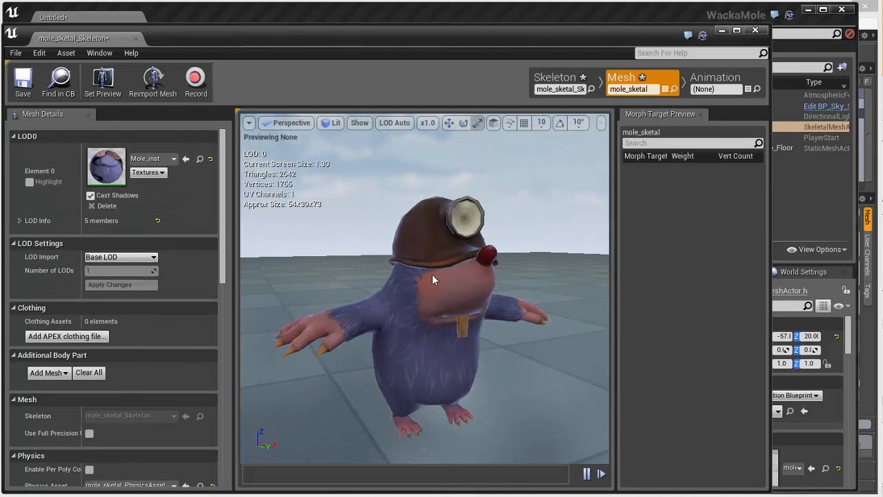
# Step: Return to MODO and open the mole_up scene from the mole folder
pyautogui.click(722, 32)
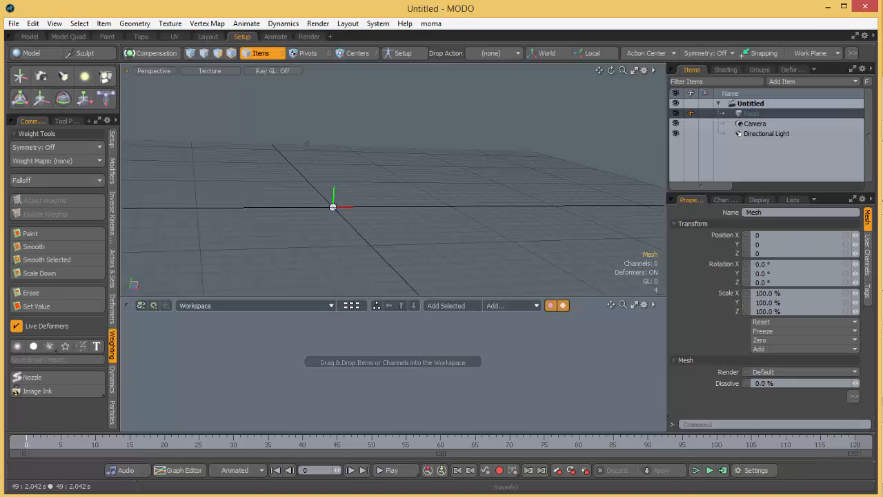
pyautogui.click(235, 148)
pyautogui.click(13, 23)
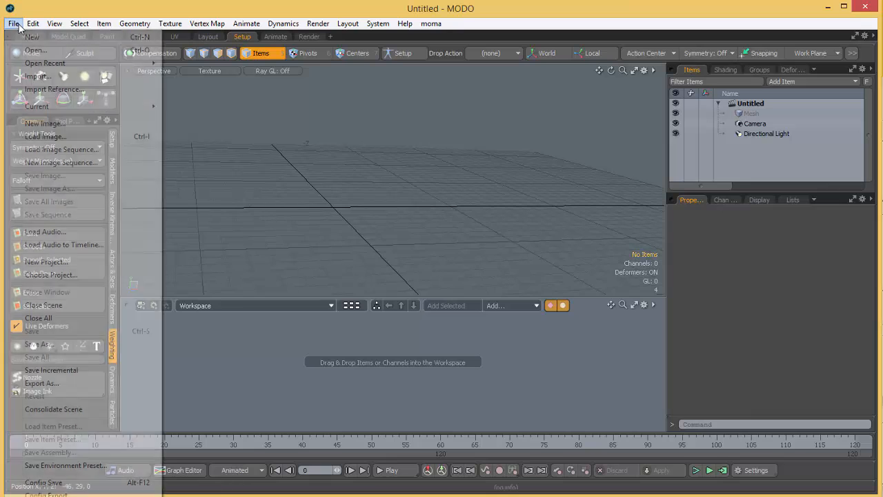
pyautogui.moveTo(97, 62)
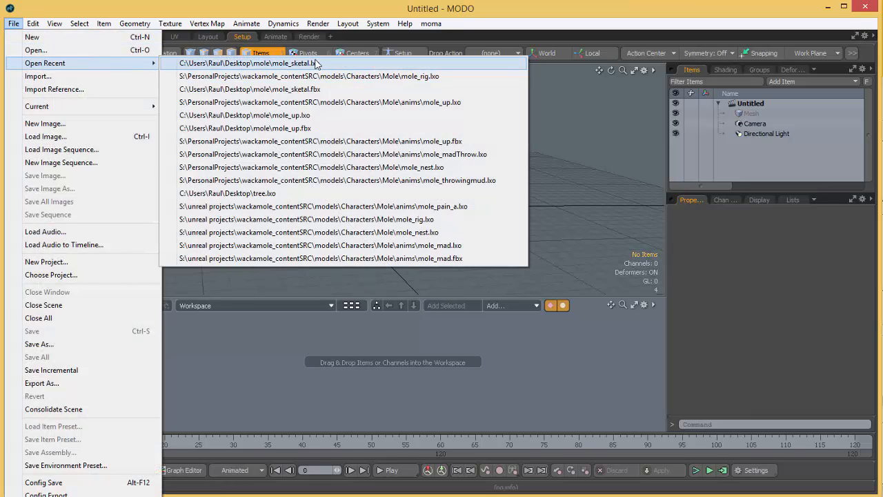
pyautogui.click(36, 50)
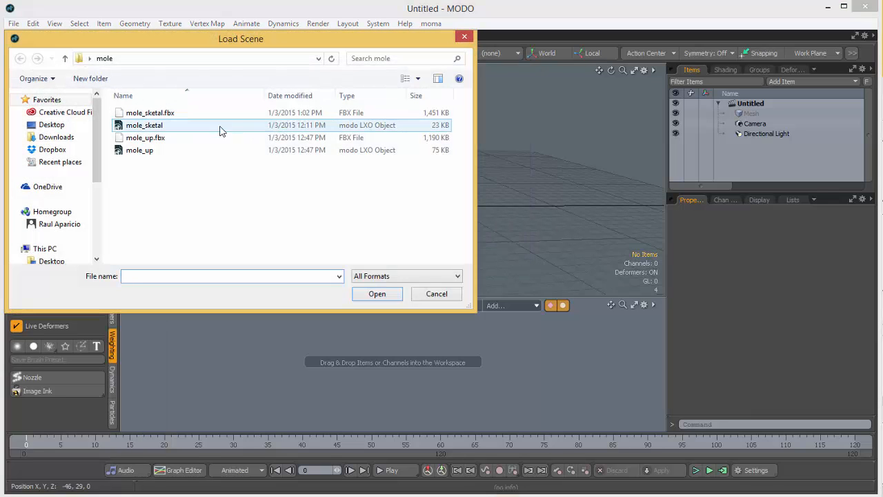
pyautogui.click(189, 150)
pyautogui.click(377, 295)
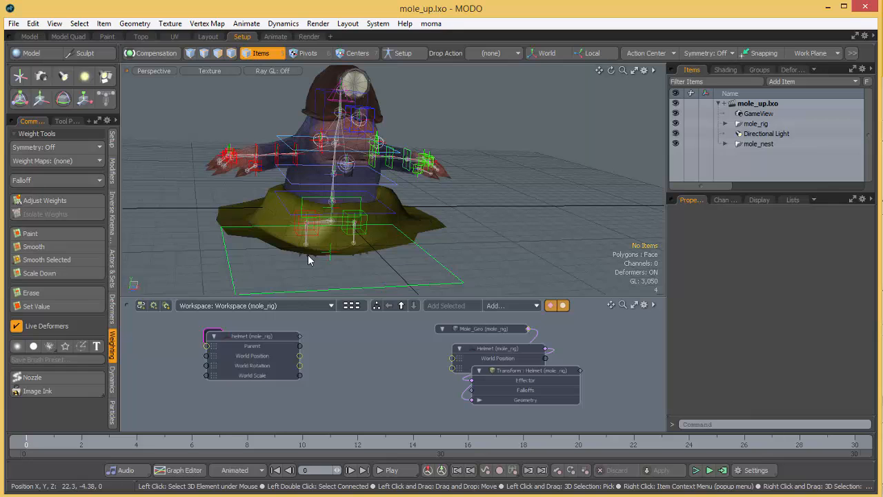
# Step: Scrub through the mole_up animation in the Animate layout, finish at frame 0 and go back to the Setup layout
pyautogui.click(275, 37)
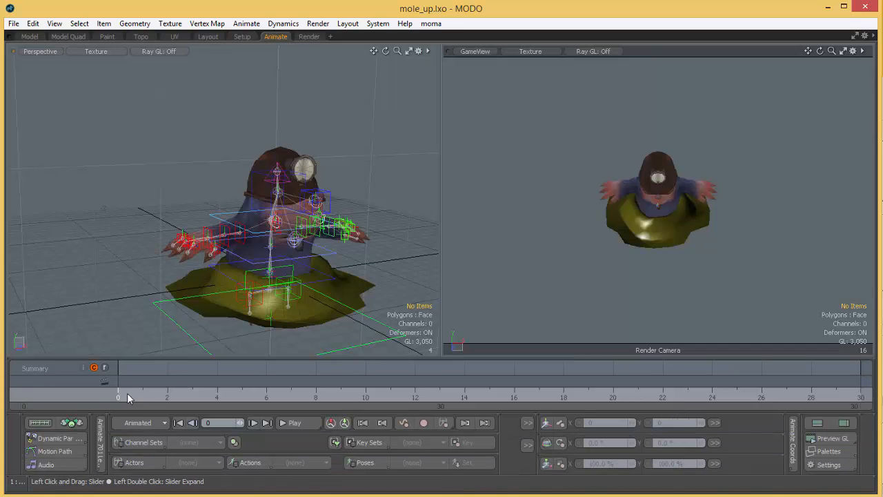
pyautogui.moveTo(128, 397)
pyautogui.mouseDown()
pyautogui.moveTo(638, 397)
pyautogui.moveTo(118, 396)
pyautogui.moveTo(787, 397)
pyautogui.moveTo(118, 397)
pyautogui.mouseUp()
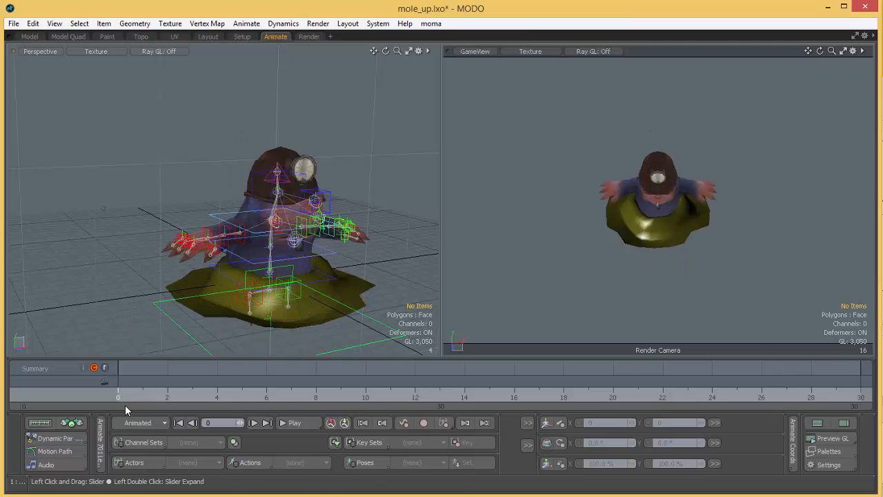
pyautogui.moveTo(120, 397)
pyautogui.mouseDown()
pyautogui.moveTo(341, 397)
pyautogui.moveTo(118, 396)
pyautogui.mouseUp()
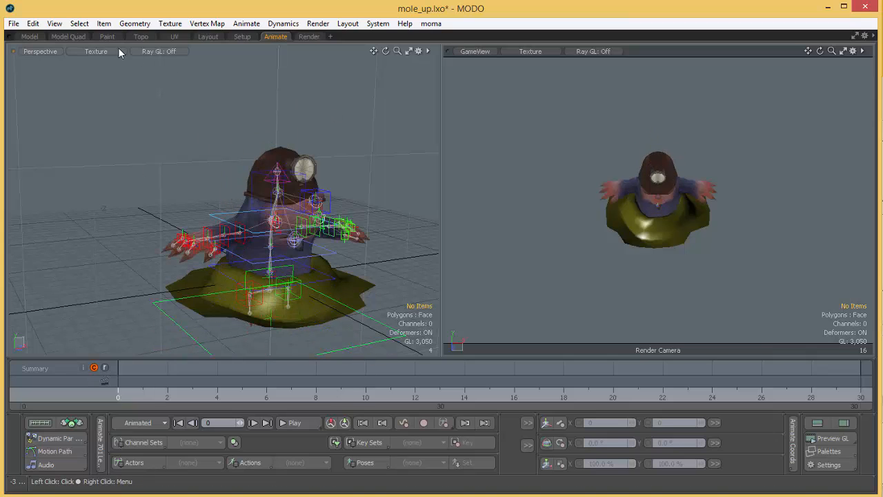
pyautogui.click(242, 37)
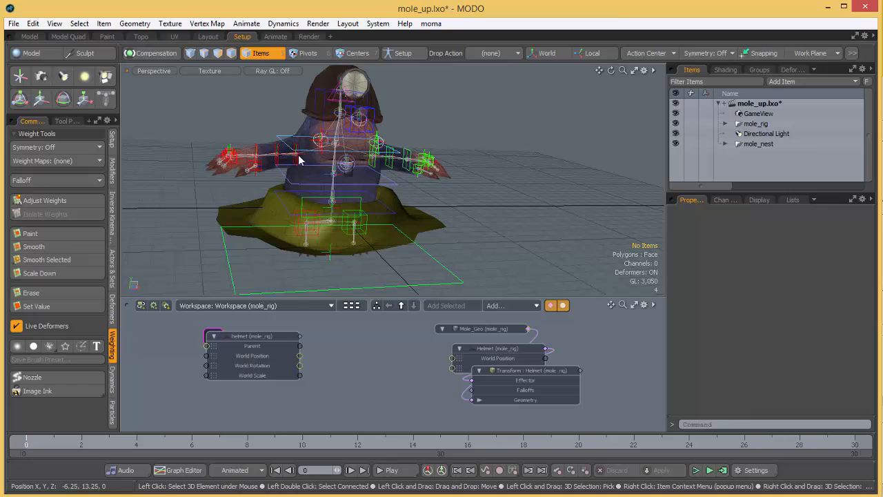
# Step: In Notepad++, uncomment the scene.saveAs and die lines ending unreal_bakeAnim.pl, save the script and return to MODO with nothing selected
pyautogui.click(755, 114)
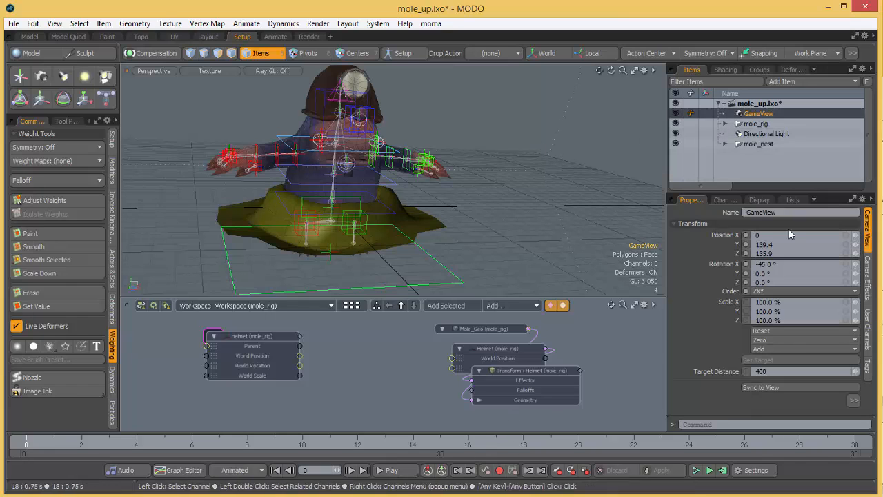
pyautogui.click(305, 471)
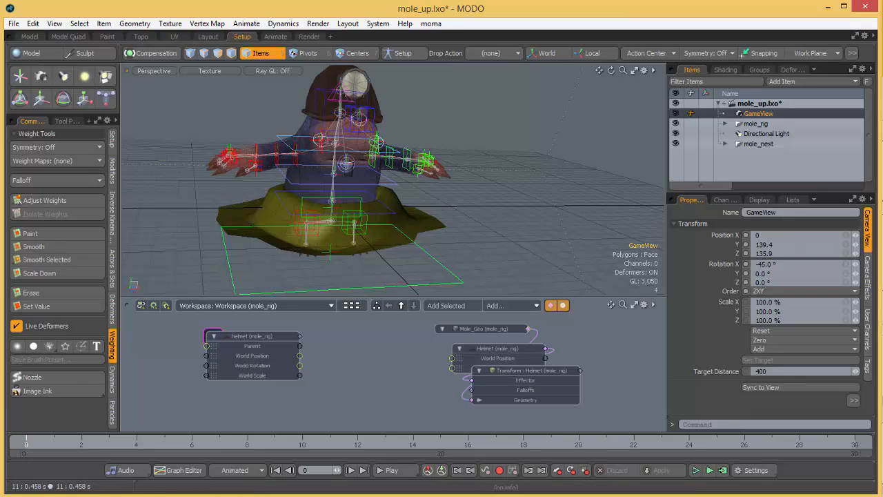
pyautogui.hotkey('alt', 'Tab')
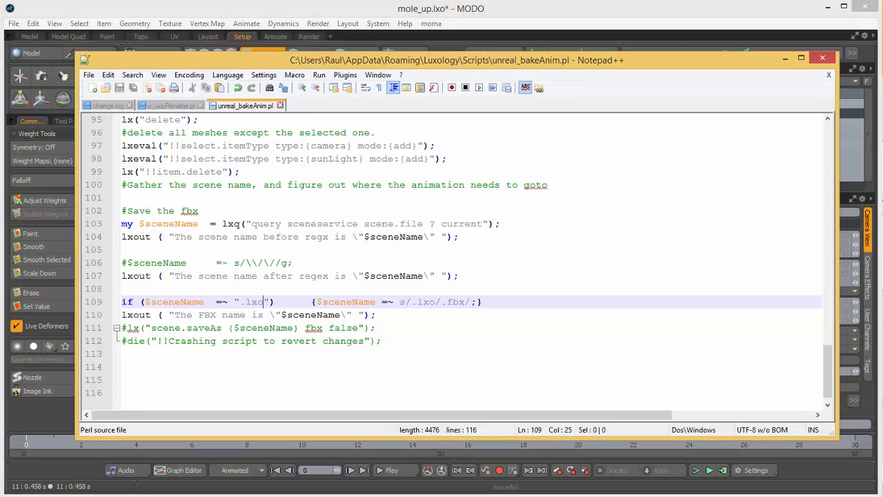
pyautogui.click(127, 341)
pyautogui.press('BackSpace')
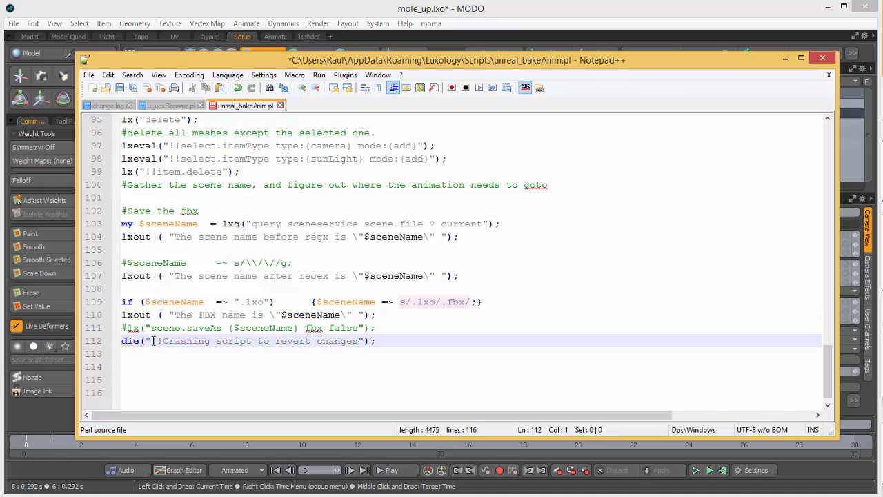
pyautogui.press('Up')
pyautogui.press('Delete')
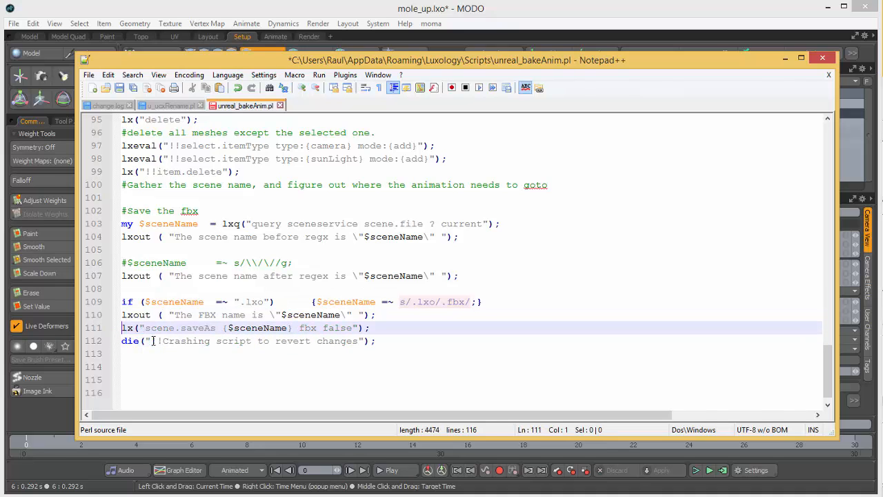
pyautogui.hotkey('ctrl', 's')
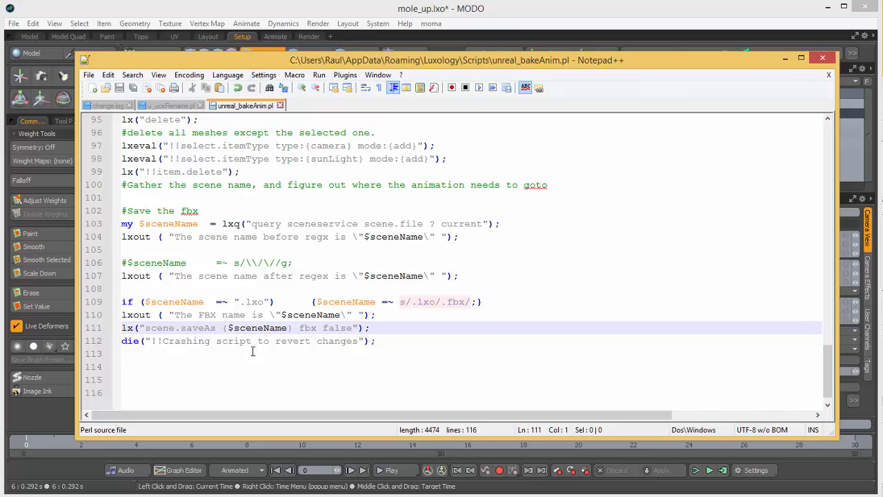
pyautogui.click(779, 61)
pyautogui.click(460, 221)
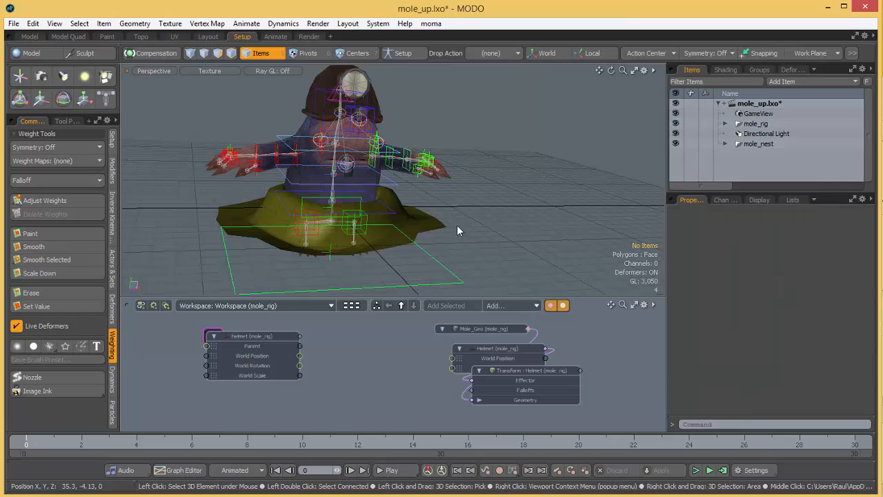
# Step: Delete the GameView camera, the Directional Light and the mole_nest group from the mole_up scene
pyautogui.click(760, 114)
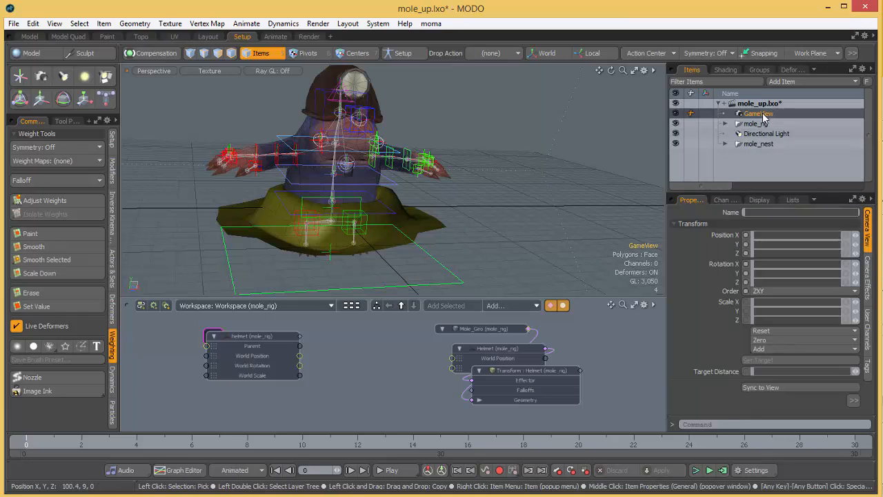
pyautogui.press('Delete')
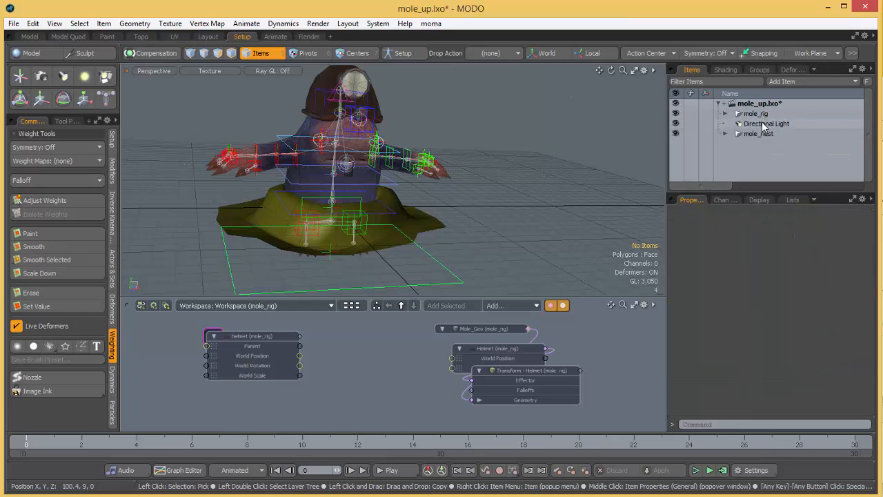
pyautogui.click(762, 123)
pyautogui.press('Delete')
pyautogui.click(762, 124)
pyautogui.press('Delete')
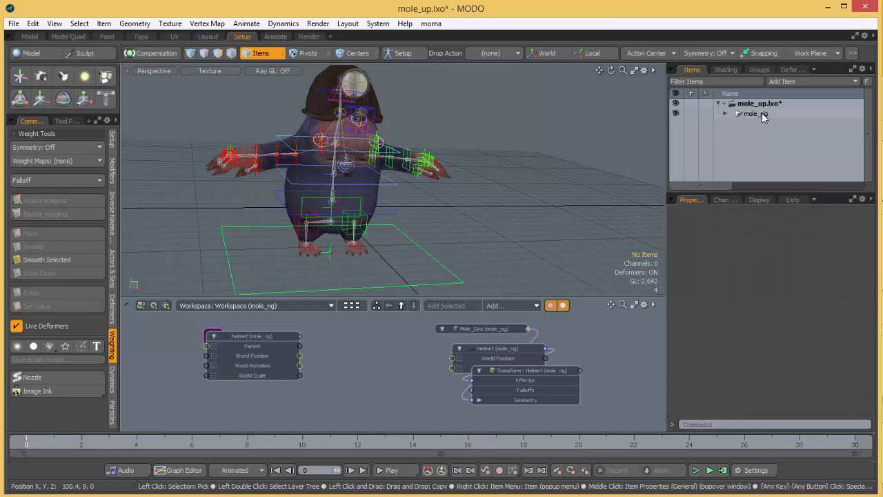
pyautogui.click(762, 115)
pyautogui.click(726, 112)
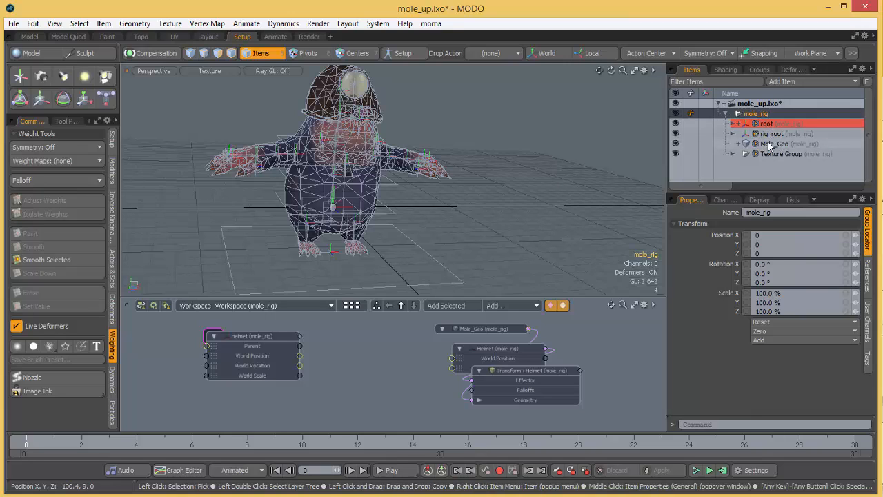
pyautogui.doubleClick(746, 113)
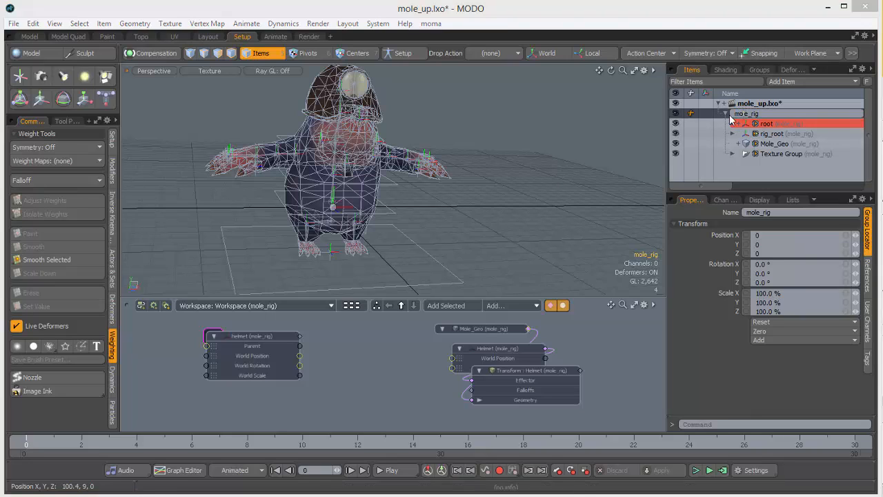
pyautogui.press('Escape')
pyautogui.click(729, 424)
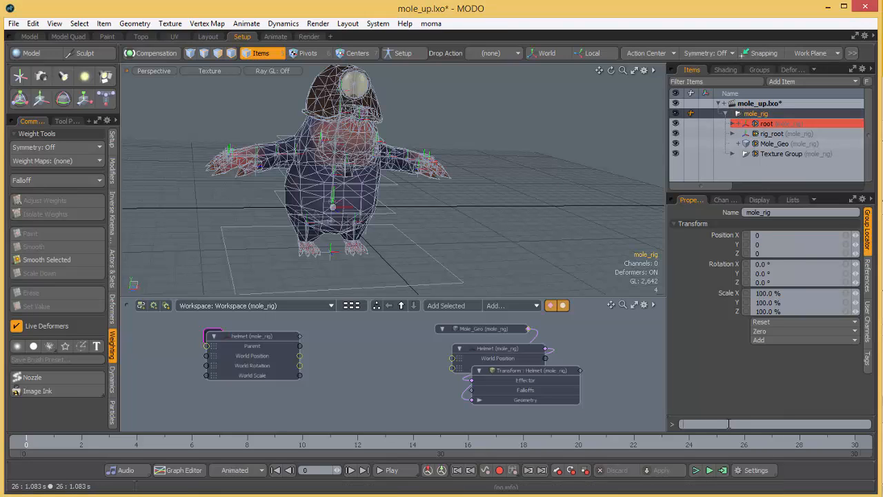
pyautogui.write('unreal_bakeAnim.pl')
pyautogui.press('Home')
pyautogui.write('@')
pyautogui.press('Return')
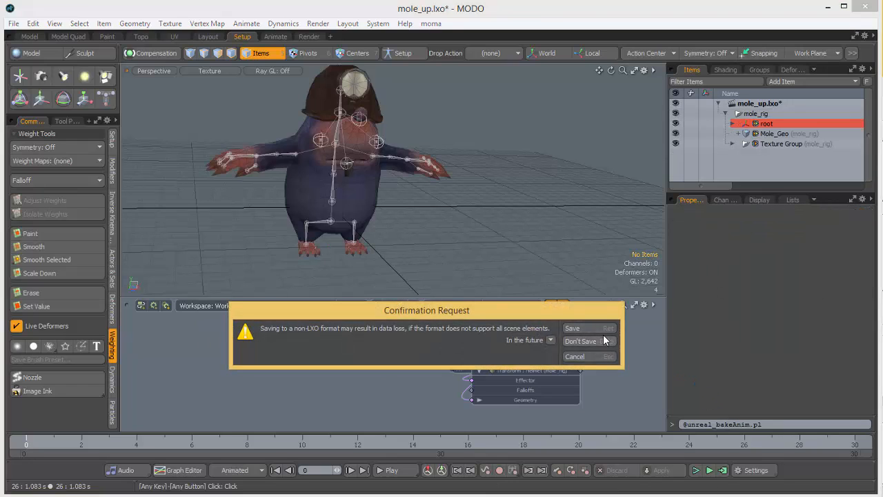
pyautogui.click(594, 325)
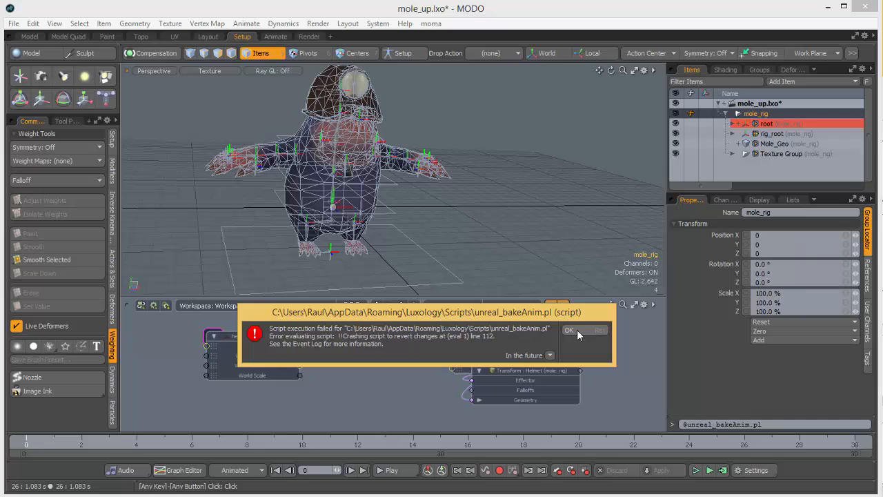
pyautogui.click(577, 330)
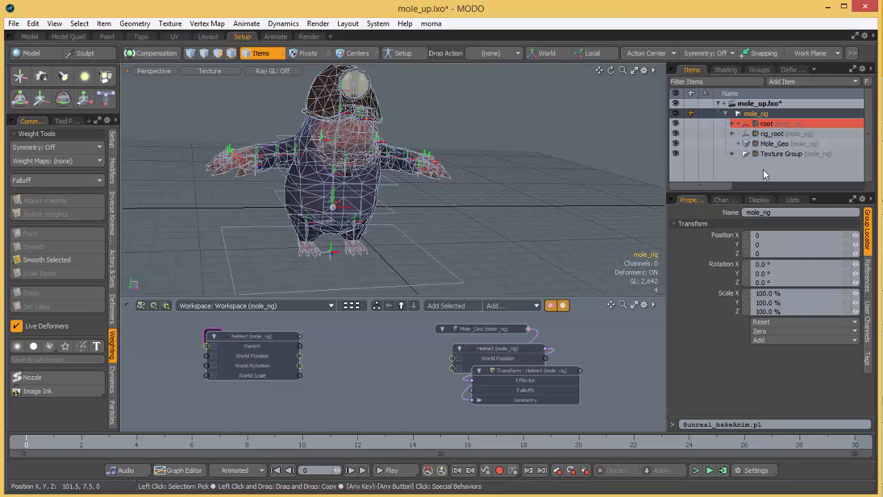
# Step: Undo the deletions of the mole_nest group, Directional Light and GameView camera, and collapse the mole_rig group
pyautogui.hotkey('ctrl', 'v')
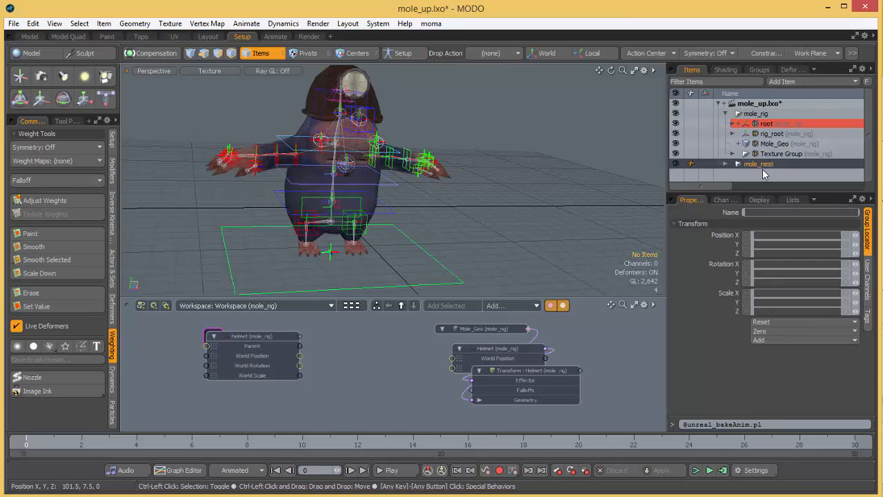
pyautogui.hotkey('ctrl', 'z')
pyautogui.hotkey('ctrl', 'z')
pyautogui.hotkey('ctrl', 'z')
pyautogui.hotkey('ctrl', 'z')
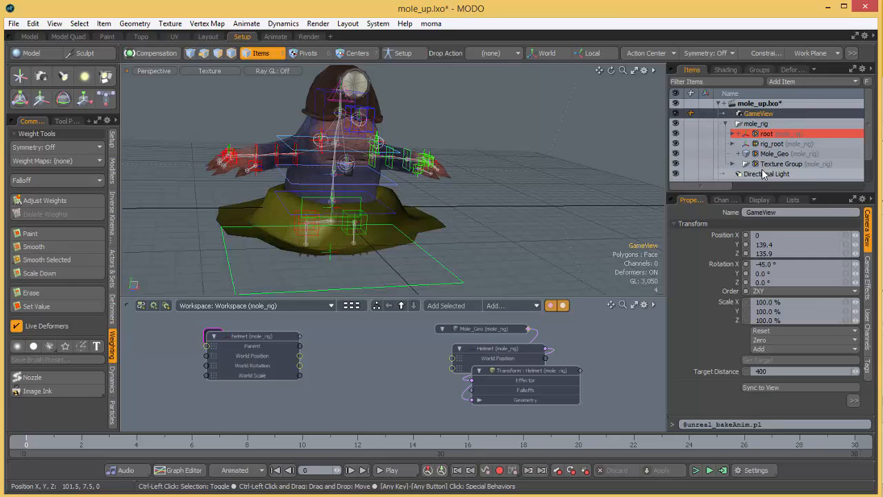
pyautogui.hotkey('ctrl', 'z')
pyautogui.click(726, 124)
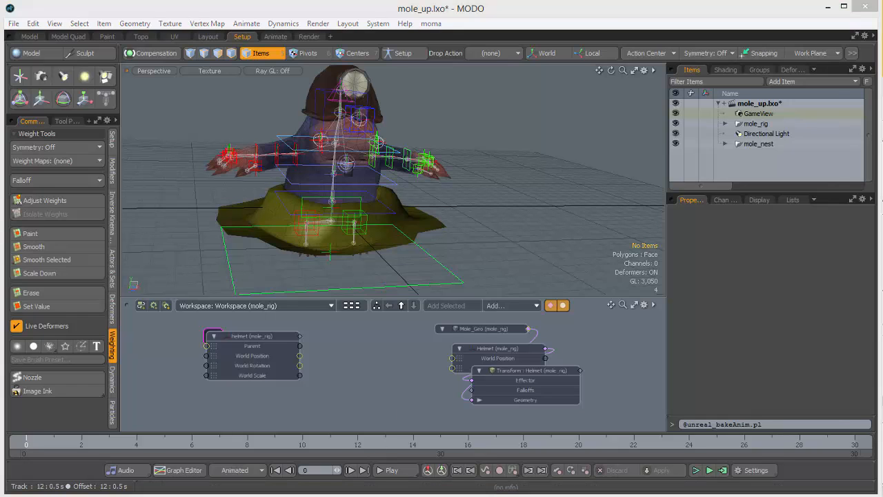
# Step: Review the closing save and die lines of unreal_bakeAnim.pl in Notepad++, return to MODO and save the mole_up scene
pyautogui.click(183, 496)
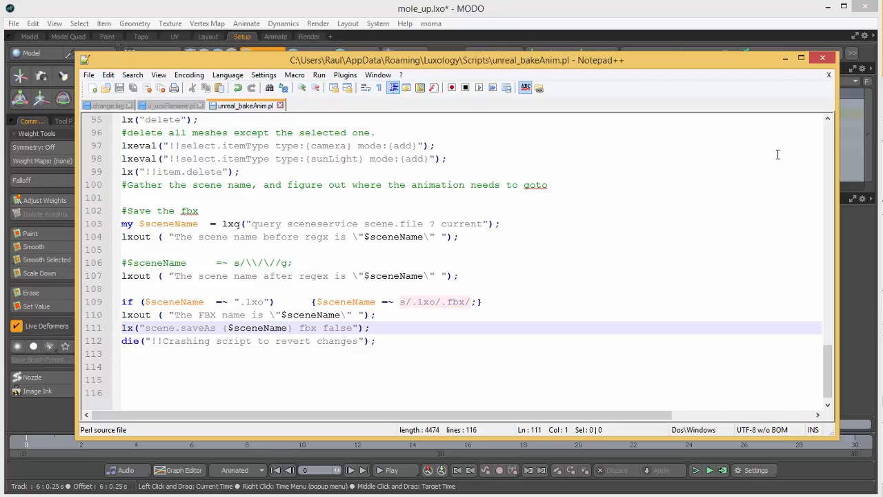
pyautogui.click(786, 59)
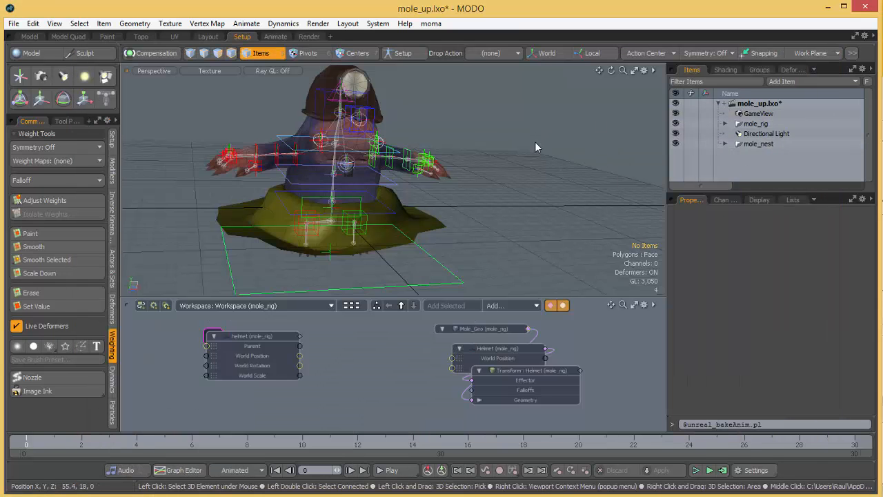
pyautogui.hotkey('ctrl', 's')
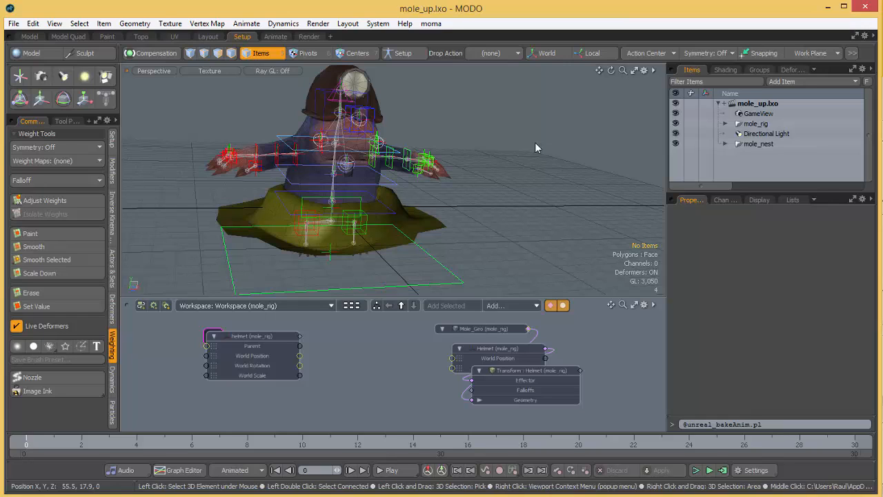
pyautogui.click(774, 114)
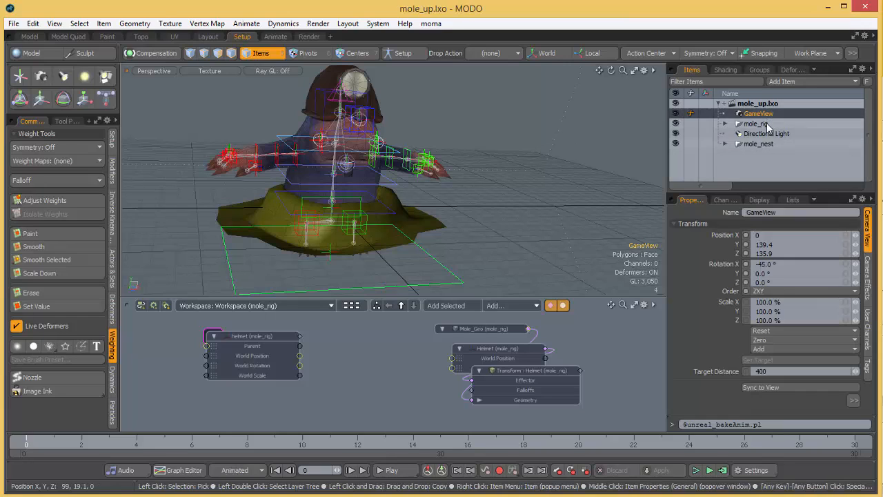
pyautogui.click(759, 125)
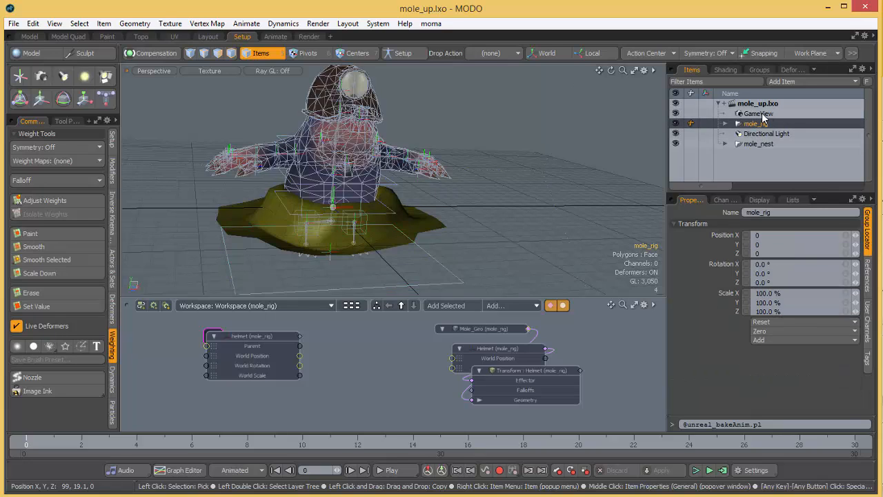
pyautogui.click(762, 116)
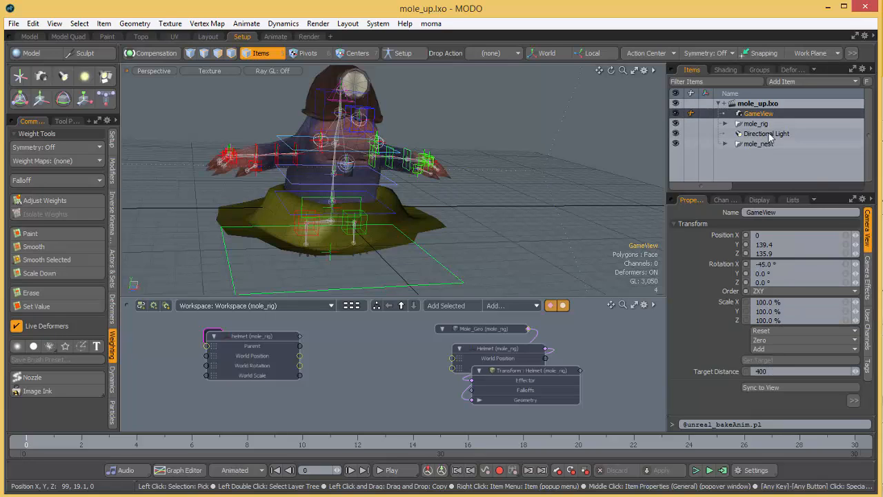
pyautogui.click(551, 148)
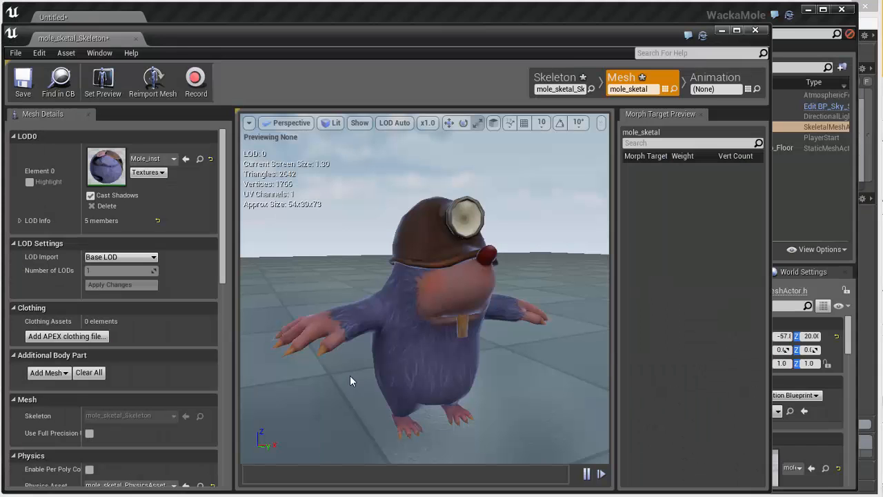
# Step: Switch to Unreal, close the mole_sketal skeleton editor and open the anims folder in the project content
pyautogui.moveTo(433, 254); pyautogui.dragTo(434, 258, button='right')
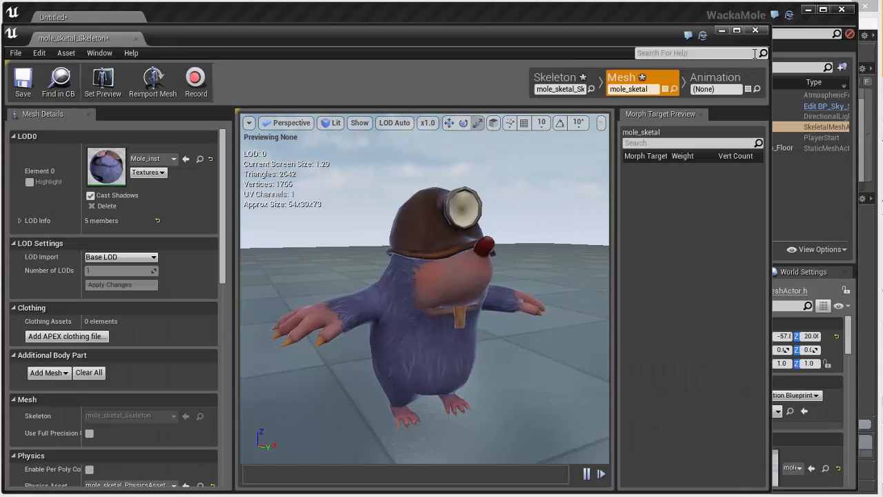
pyautogui.click(757, 32)
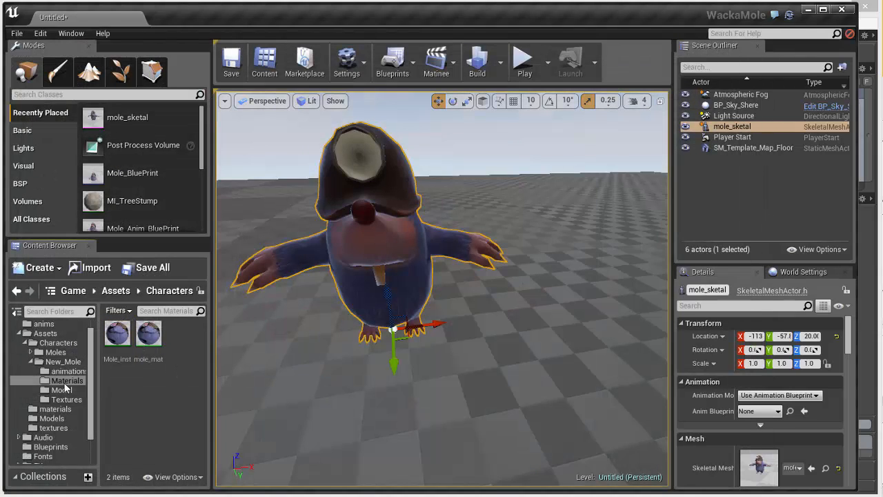
pyautogui.click(44, 323)
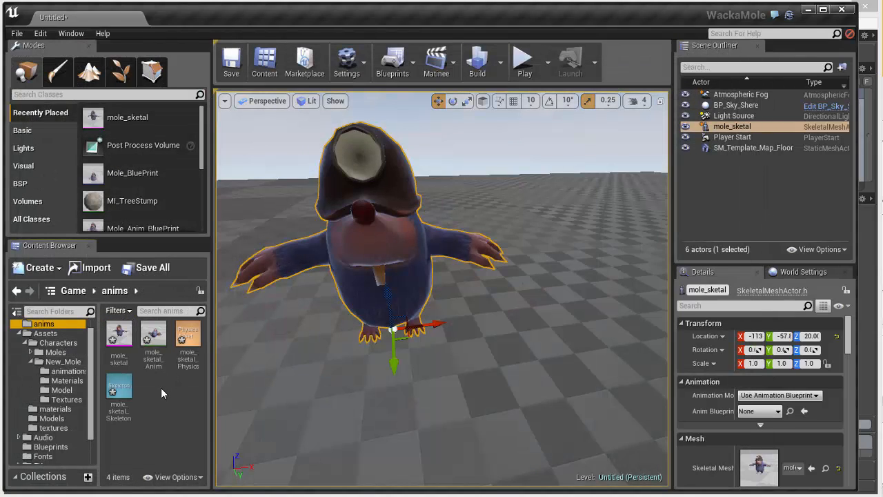
pyautogui.click(147, 344)
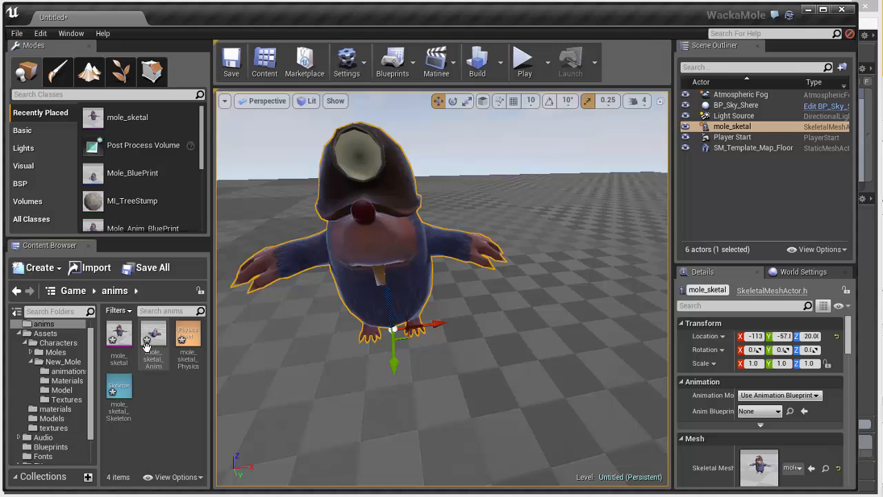
# Step: Import mole_up.fbx from the mole folder into anims, assigning the last listed mole_sketal_Skeleton as its skeleton
pyautogui.click(97, 269)
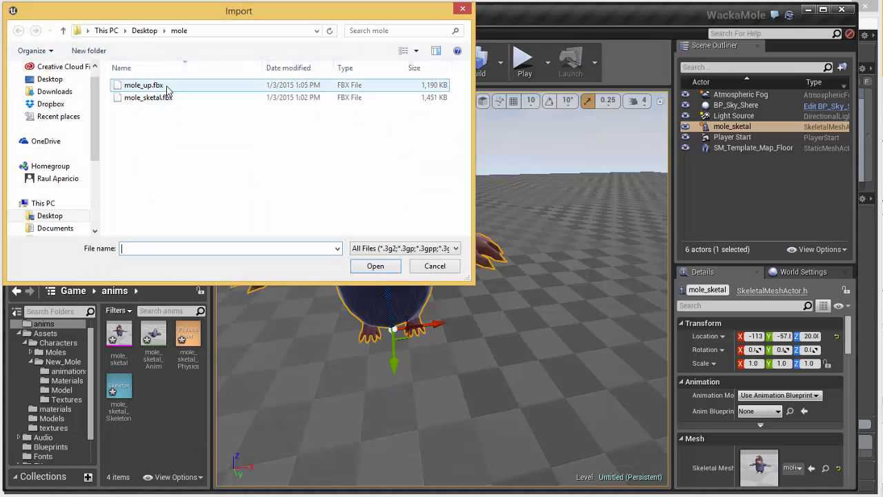
pyautogui.click(166, 89)
pyautogui.click(377, 266)
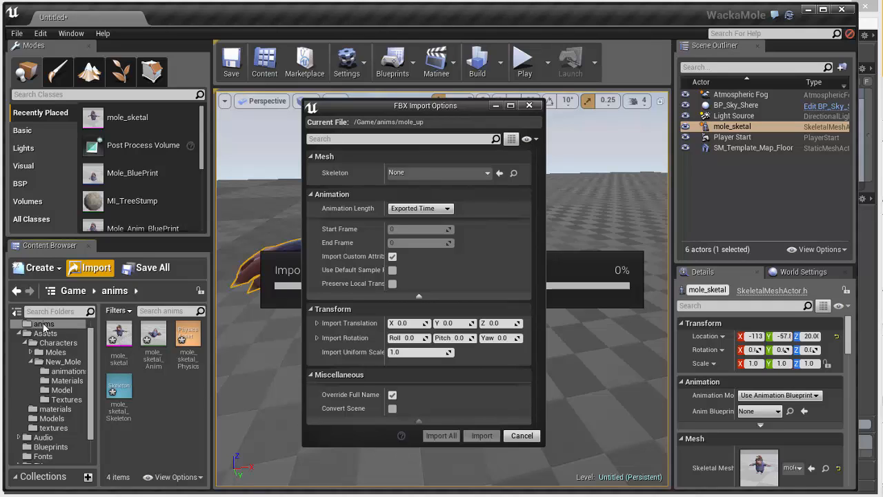
pyautogui.click(433, 174)
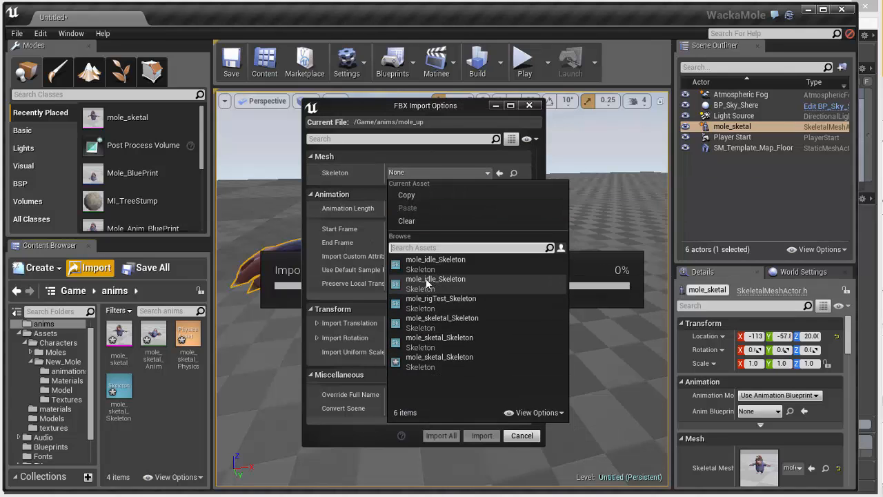
pyautogui.click(417, 363)
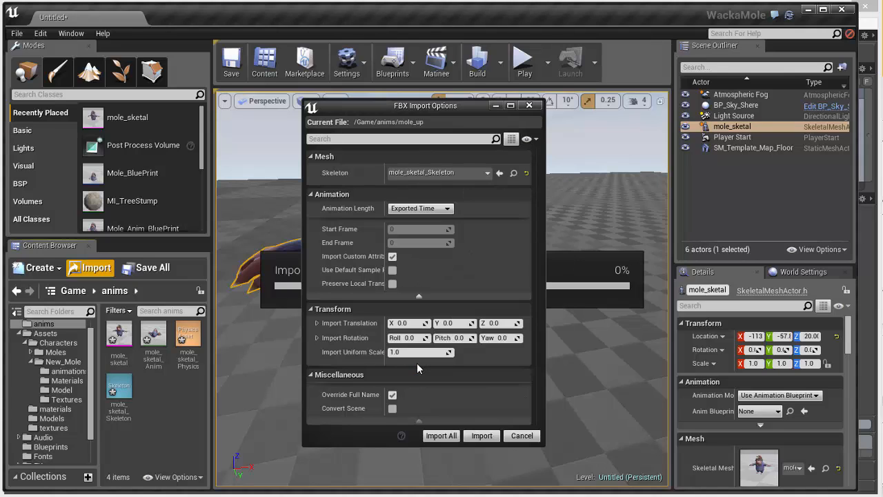
pyautogui.click(481, 435)
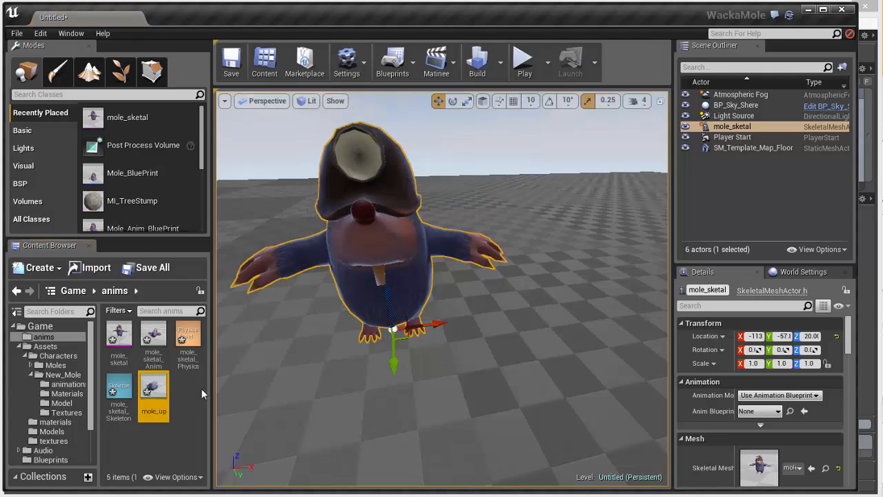
# Step: Open the mole_up animation, set its import rotation Roll to 90 and reimport it
pyautogui.doubleClick(153, 387)
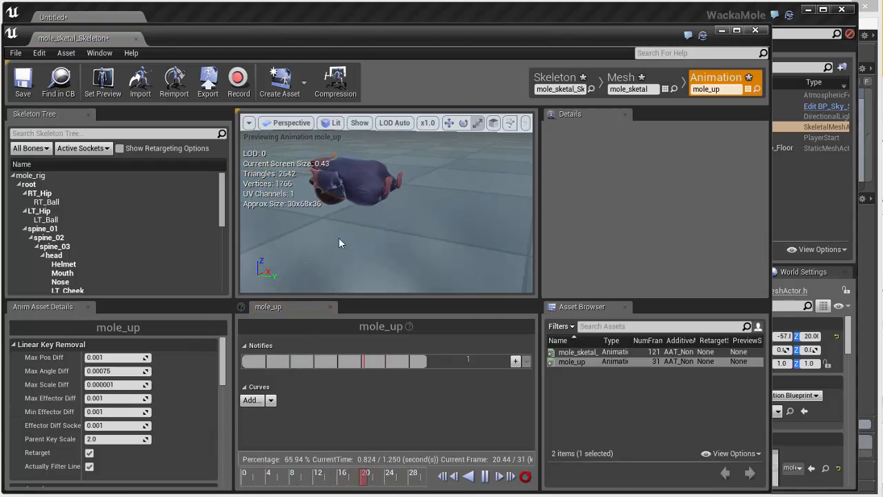
pyautogui.moveTo(214, 362); pyautogui.dragTo(216, 444)
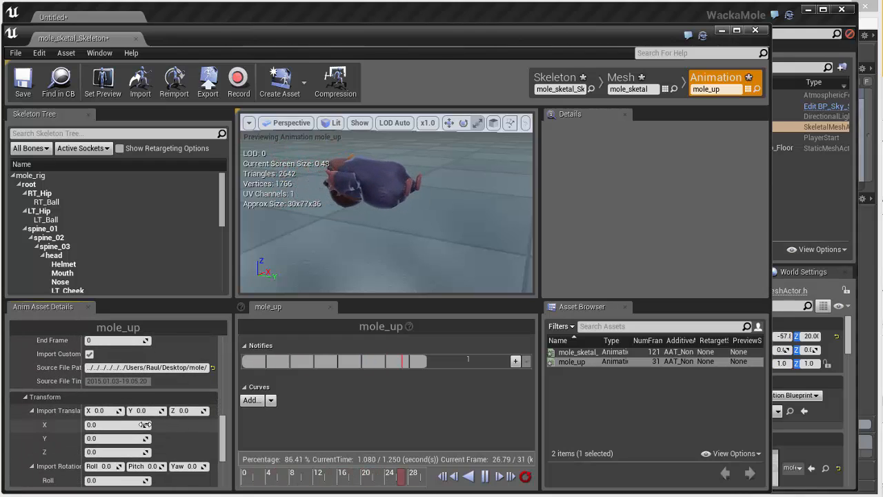
pyautogui.click(114, 411)
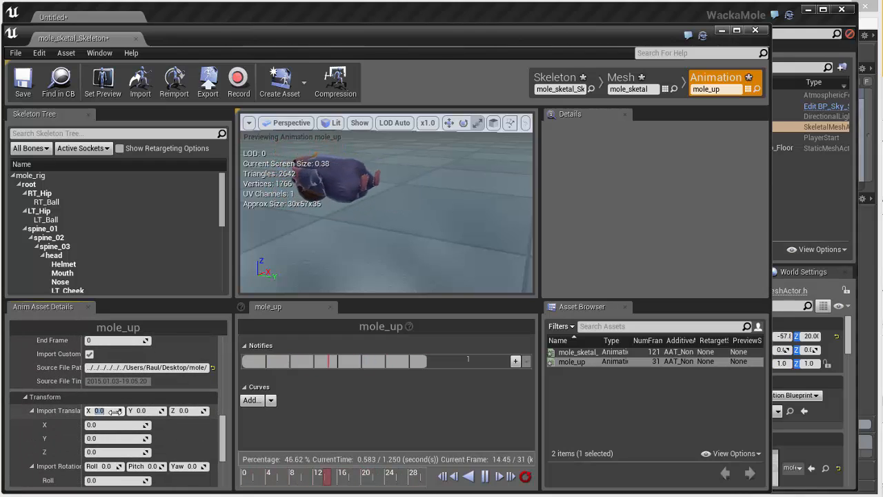
pyautogui.click(111, 467)
pyautogui.write('90')
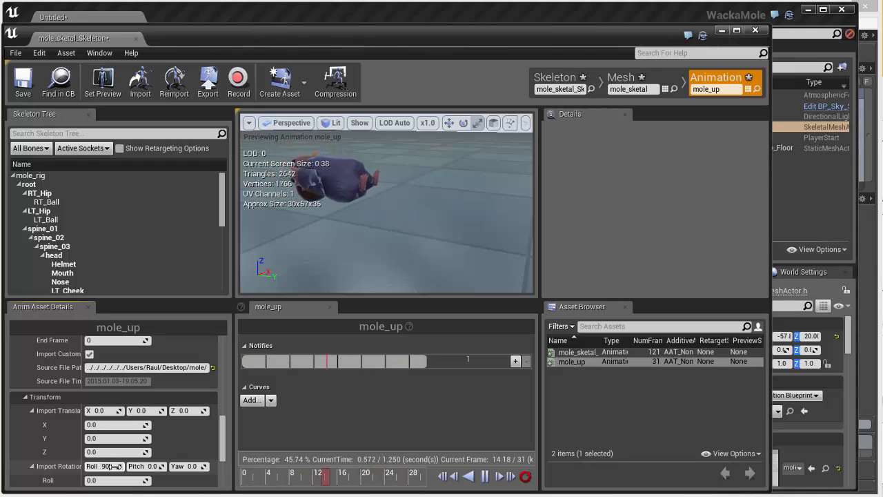
pyautogui.press('Return')
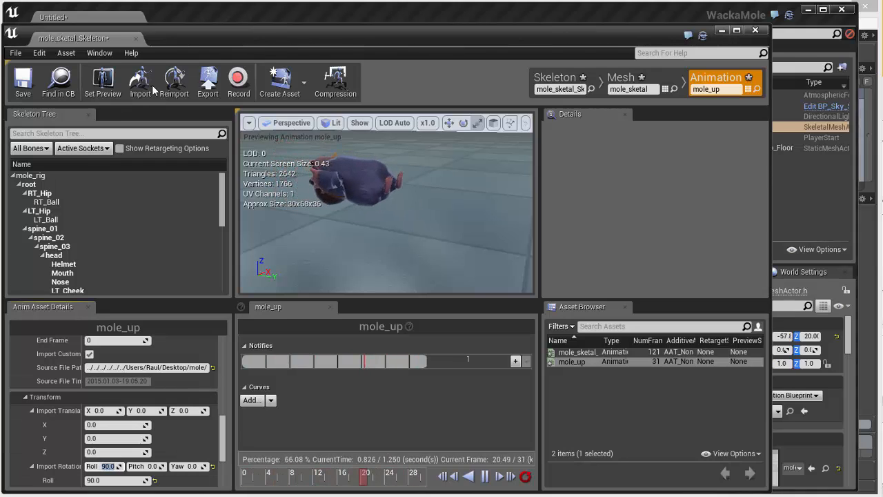
pyautogui.click(181, 88)
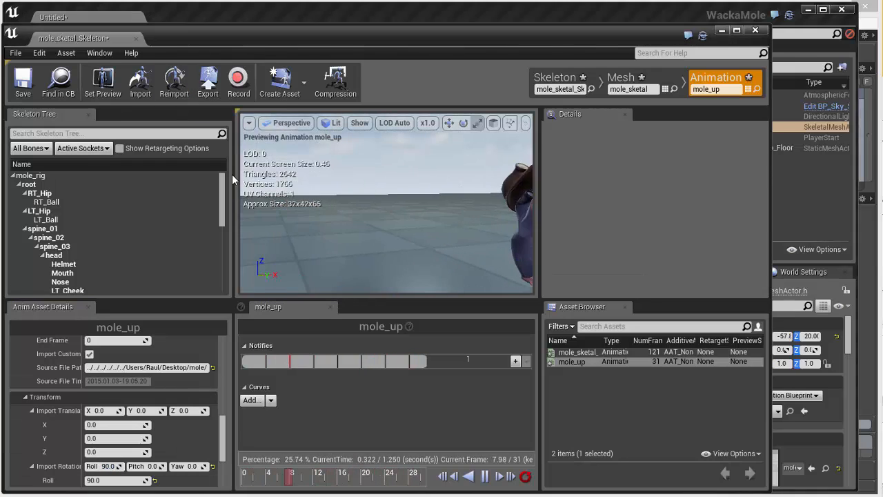
# Step: Check the reimported mole_up animation's orientation in the preview, review its import settings and close the animation editor
pyautogui.keyDown('alt'); pyautogui.moveTo(264, 177); pyautogui.dragTo(305, 215); pyautogui.keyUp('alt')
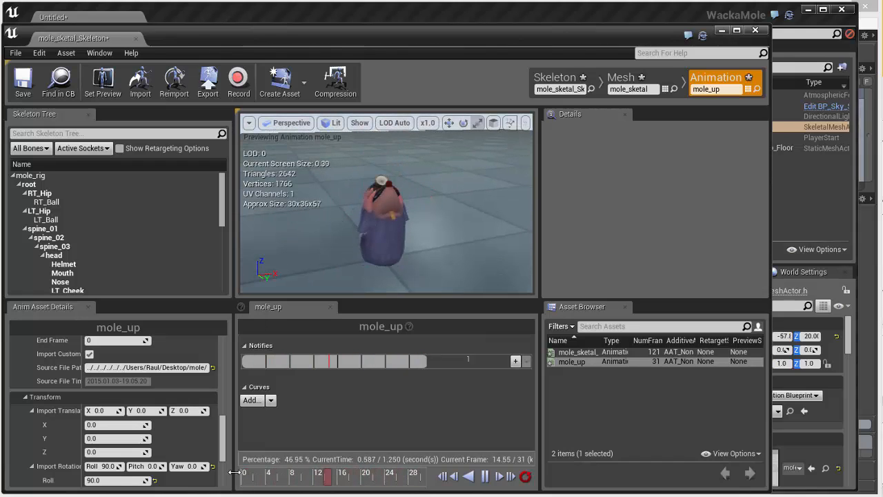
pyautogui.moveTo(224, 453); pyautogui.dragTo(221, 476)
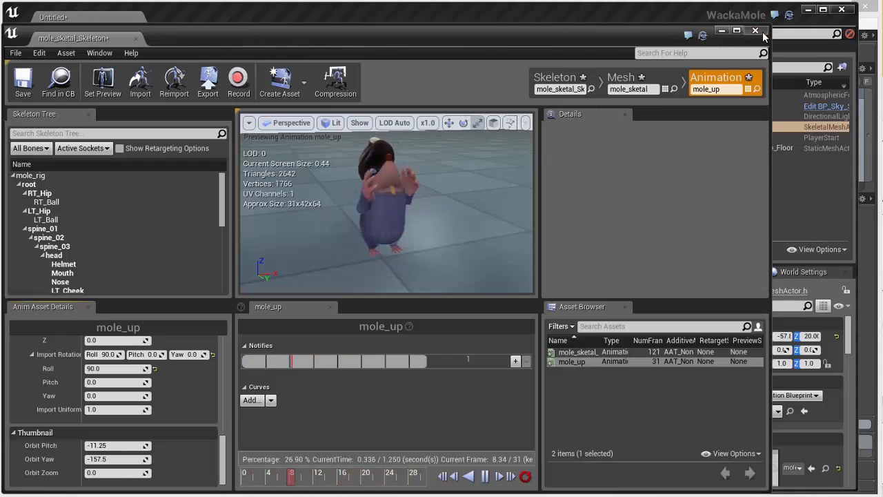
pyautogui.click(756, 30)
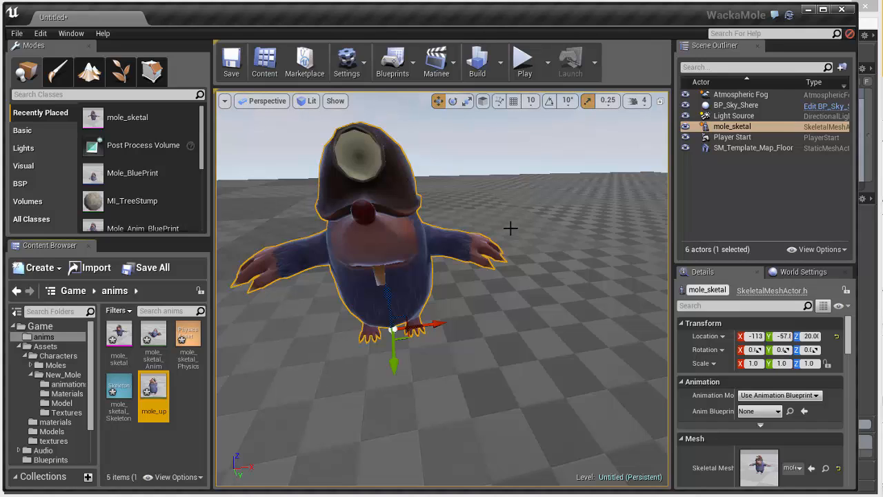
# Step: Examine the mole_sketal actor in the level from the side and at different distances
pyautogui.moveTo(337, 324)
pyautogui.mouseDown(button='right')
pyautogui.moveTo(372, 301)
pyautogui.moveTo(375, 286)
pyautogui.moveTo(333, 333)
pyautogui.mouseUp(button='right')
pyautogui.scroll(-4, 332, 338)
pyautogui.moveTo(334, 343); pyautogui.dragTo(335, 338, button='middle')
pyautogui.scroll(3, 336, 338)
pyautogui.scroll(-4, 334, 333)
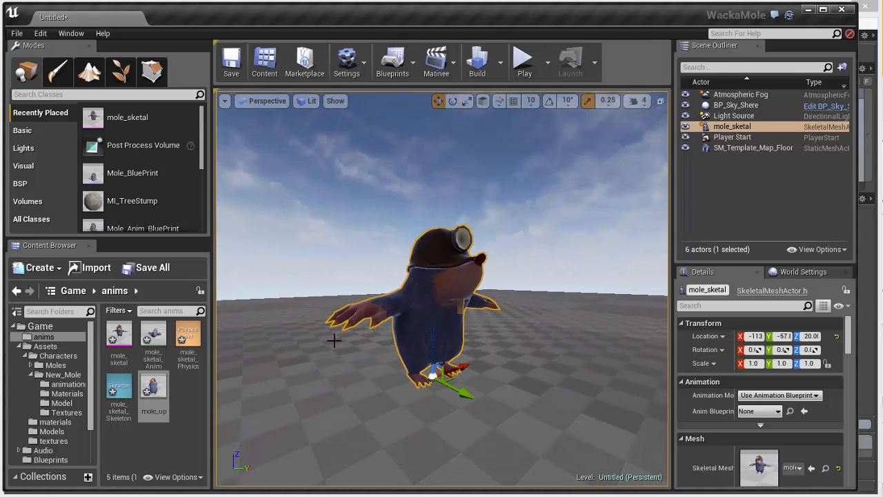
pyautogui.scroll(3, 336, 339)
pyautogui.scroll(-4, 334, 345)
pyautogui.moveTo(334, 345); pyautogui.dragTo(337, 324, button='middle')
pyautogui.scroll(3, 337, 323)
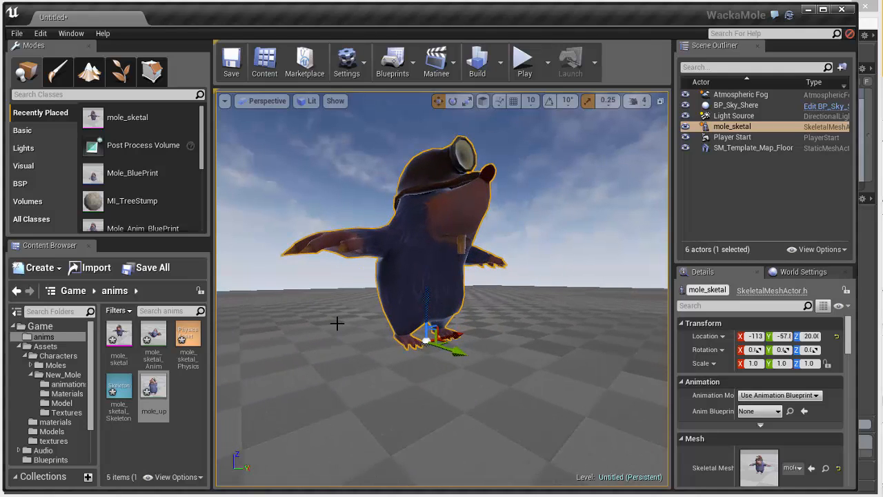